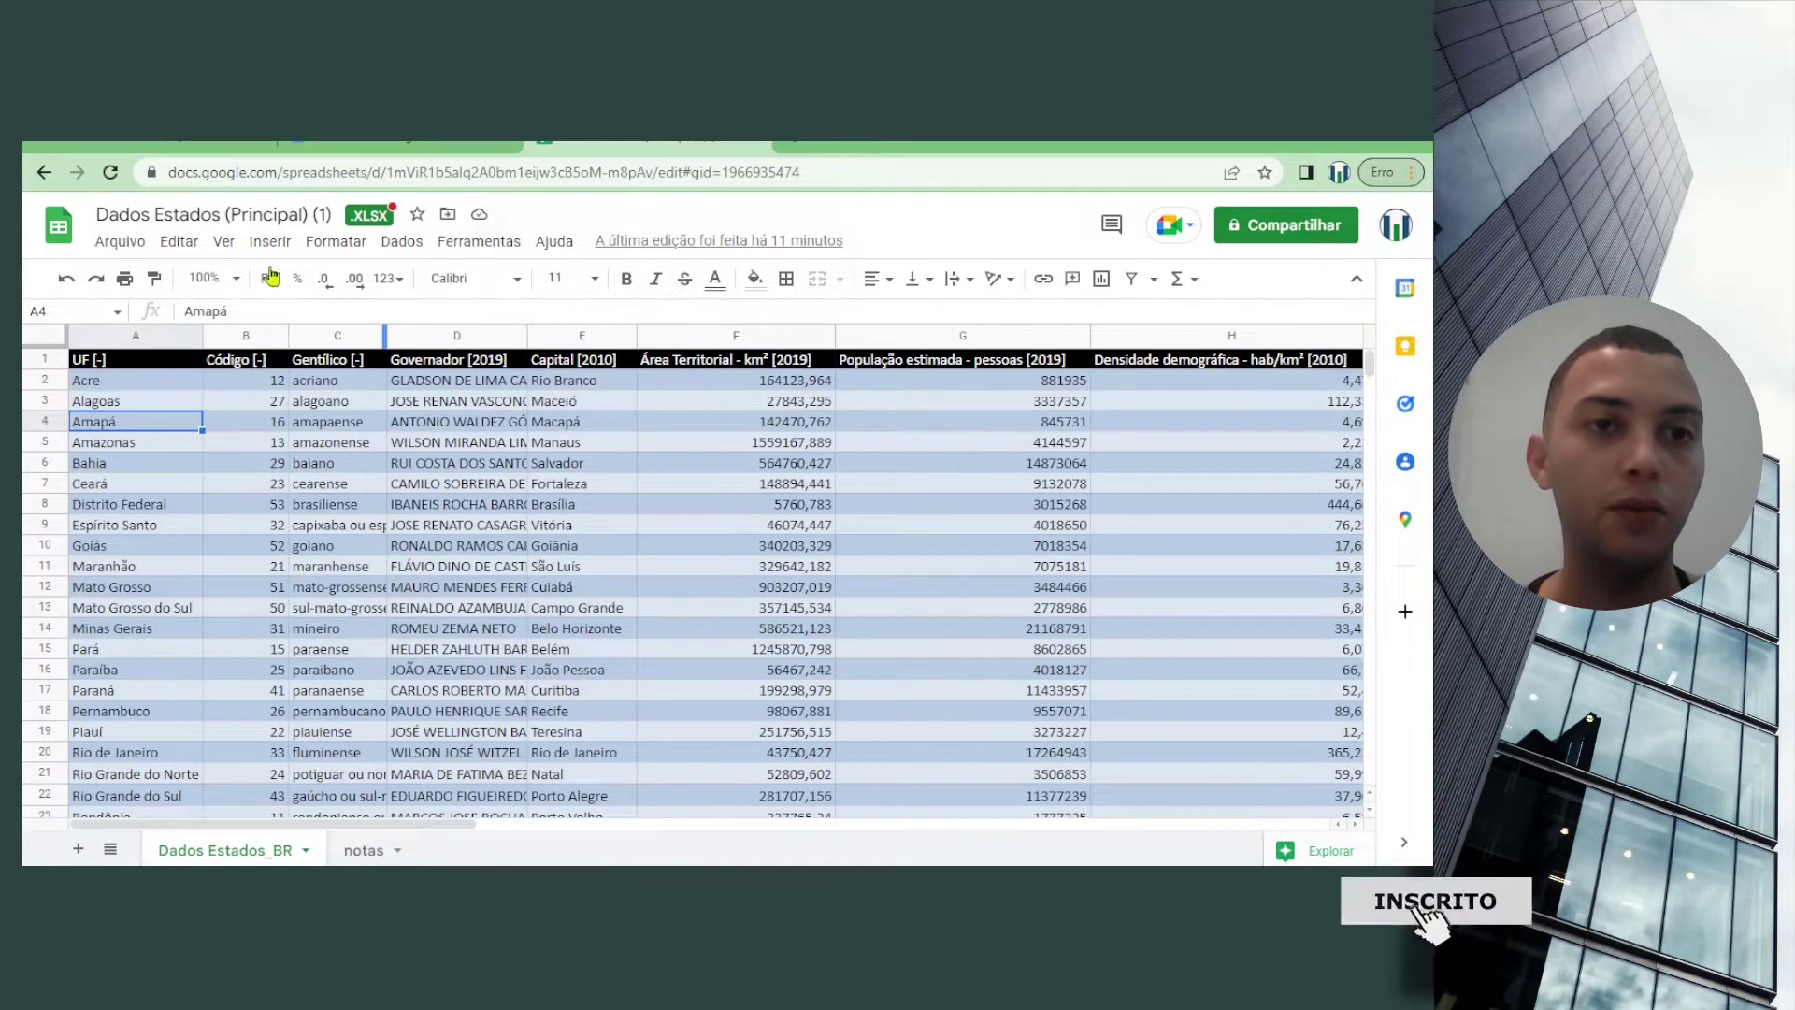
Rename the spreadsheet file as "Dados Estados (Principal)".
left_click(331, 217)
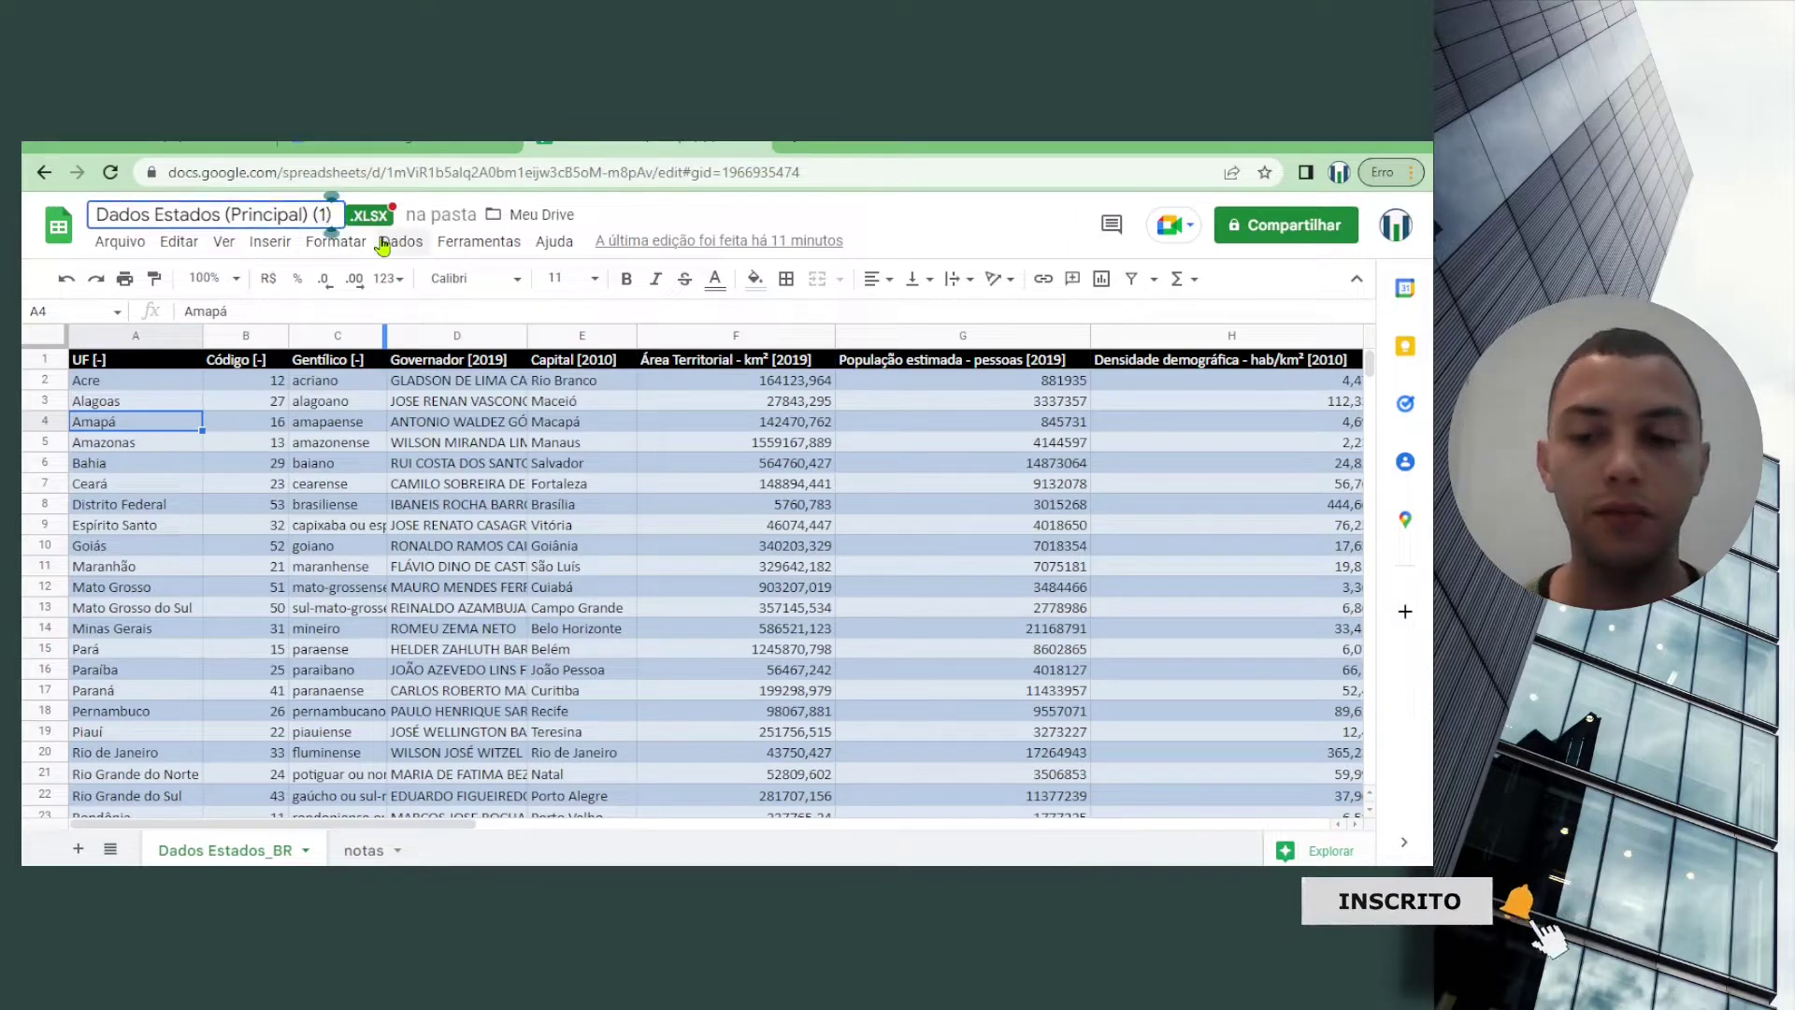
key("BackSpace")
key("BackSpace")
key("BackSpace")
key("BackSpace")
key("Return")
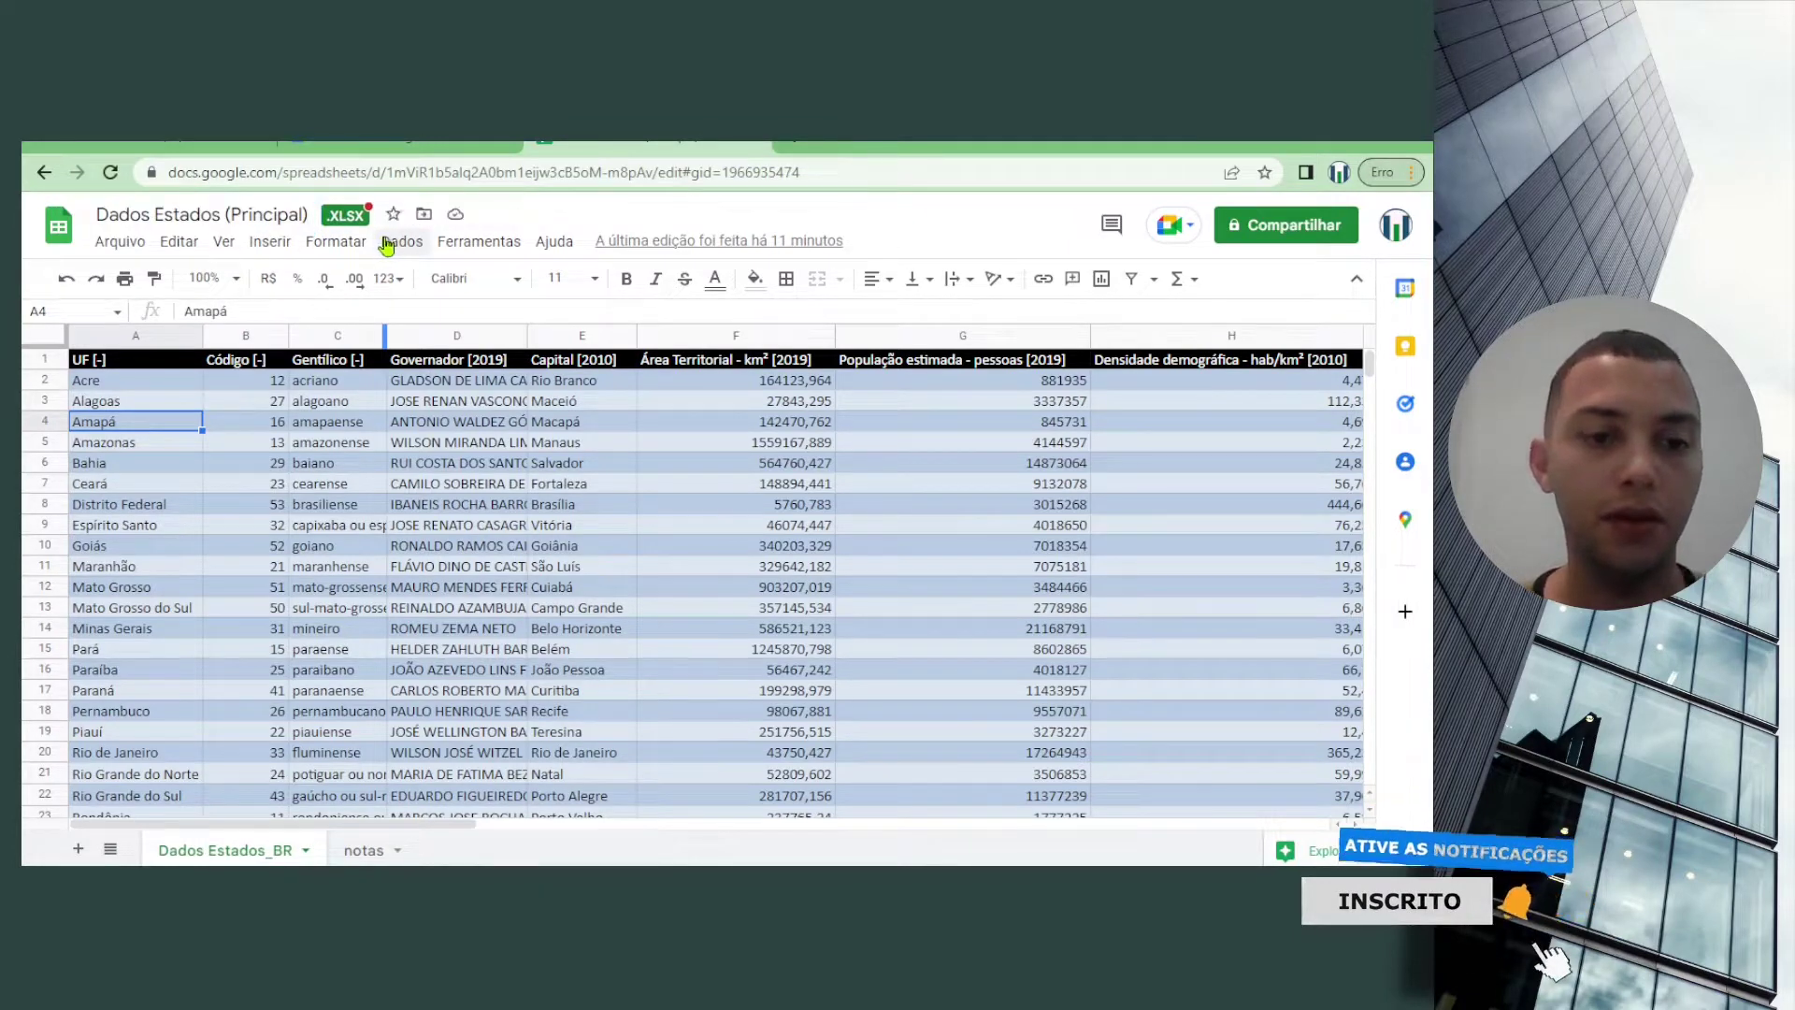
Look over the notas sheet and the files in My Drive, and return to the Dados Estados_BR sheet.
left_click(364, 850)
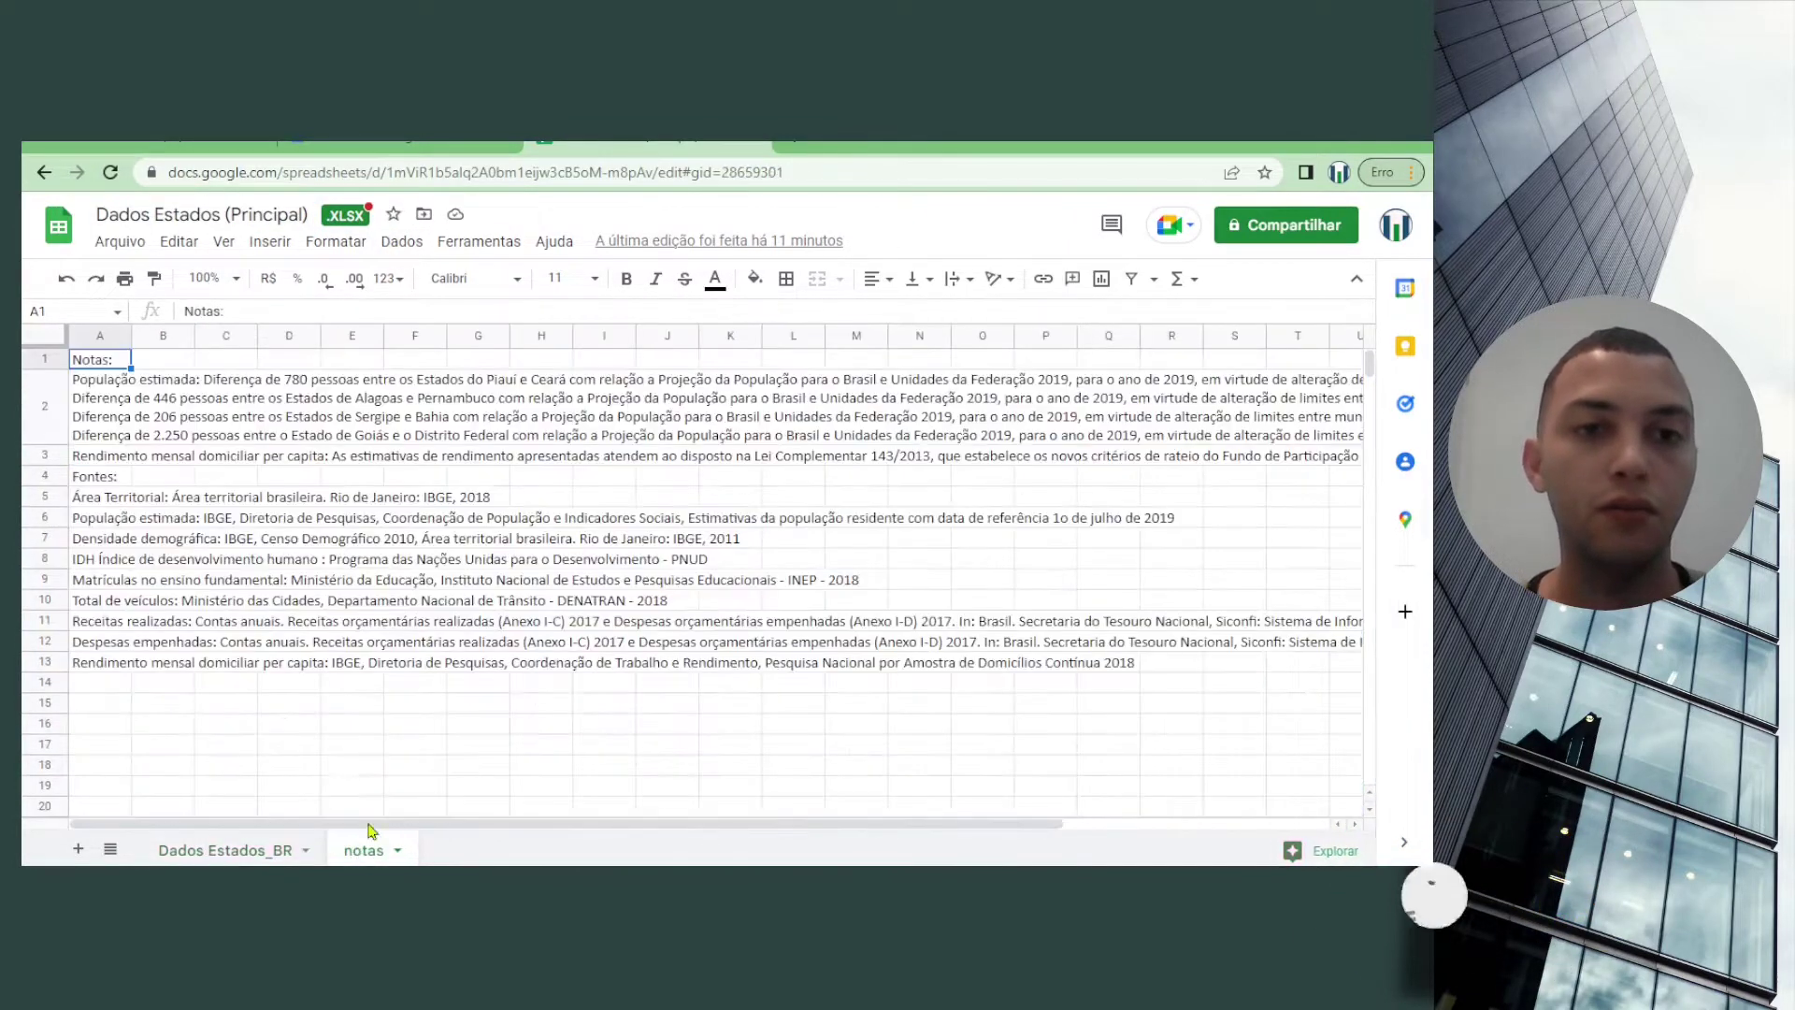
left_click(236, 850)
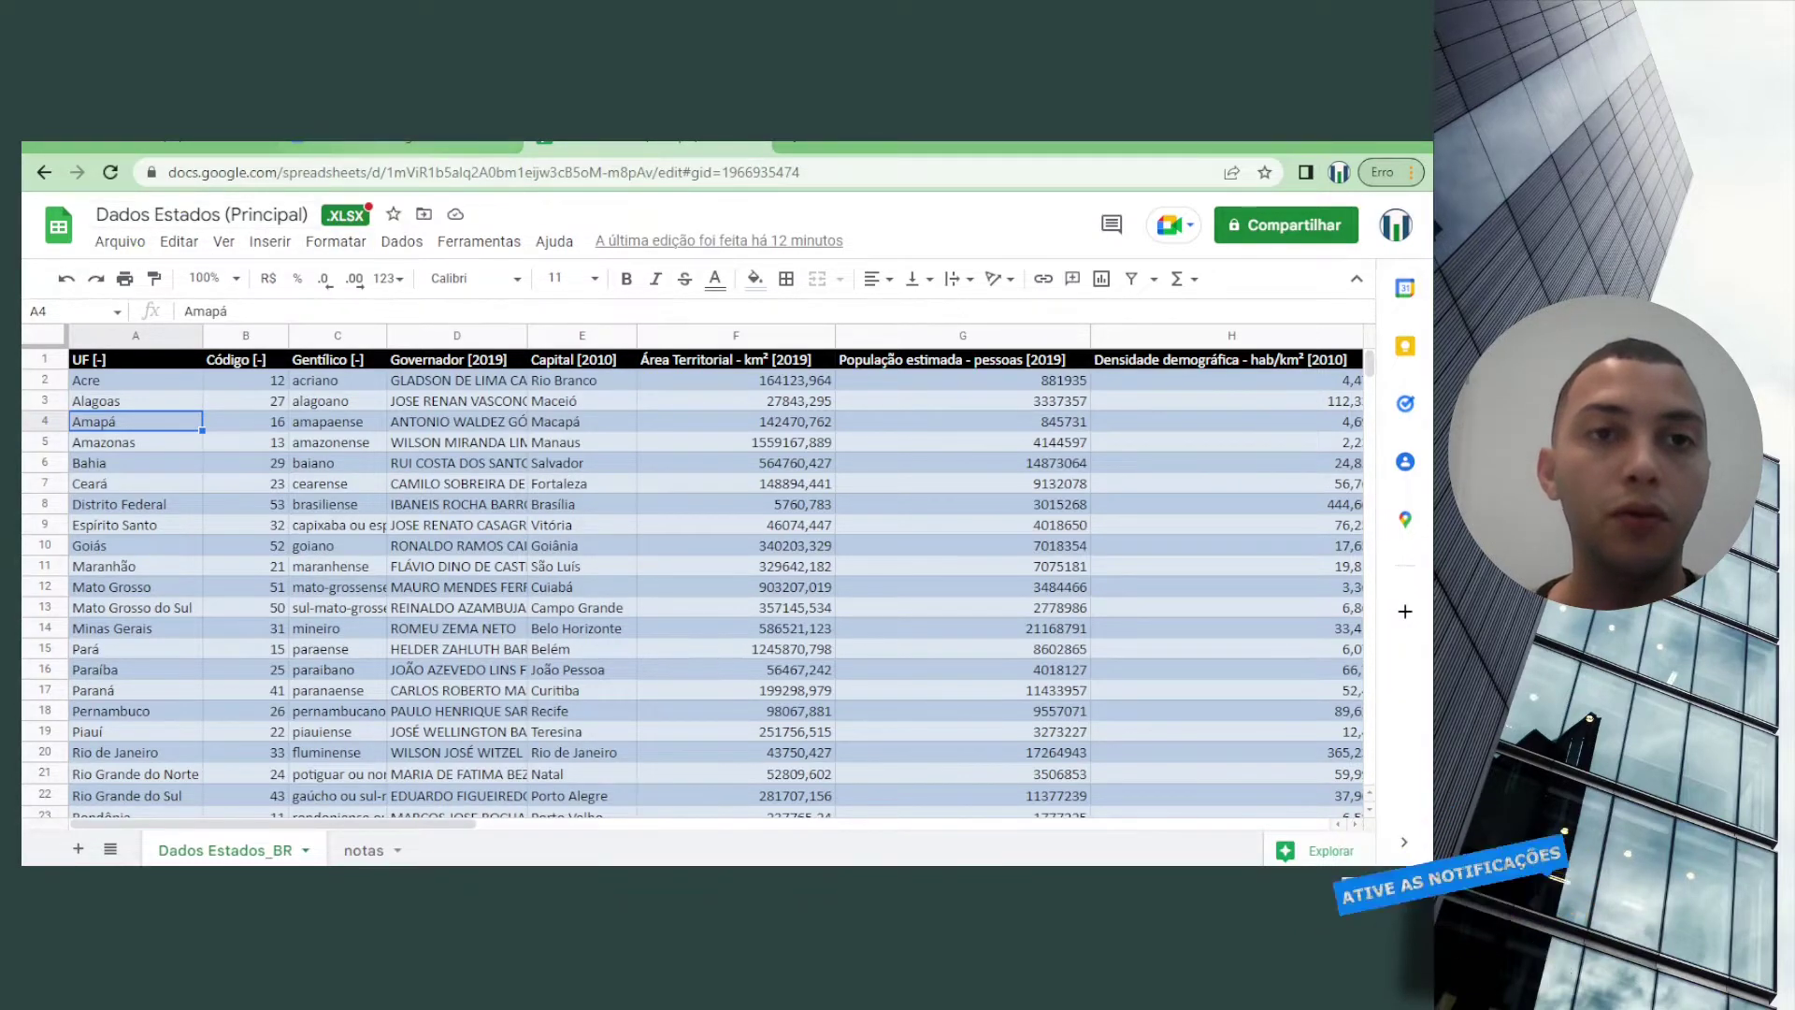
left_click(391, 143)
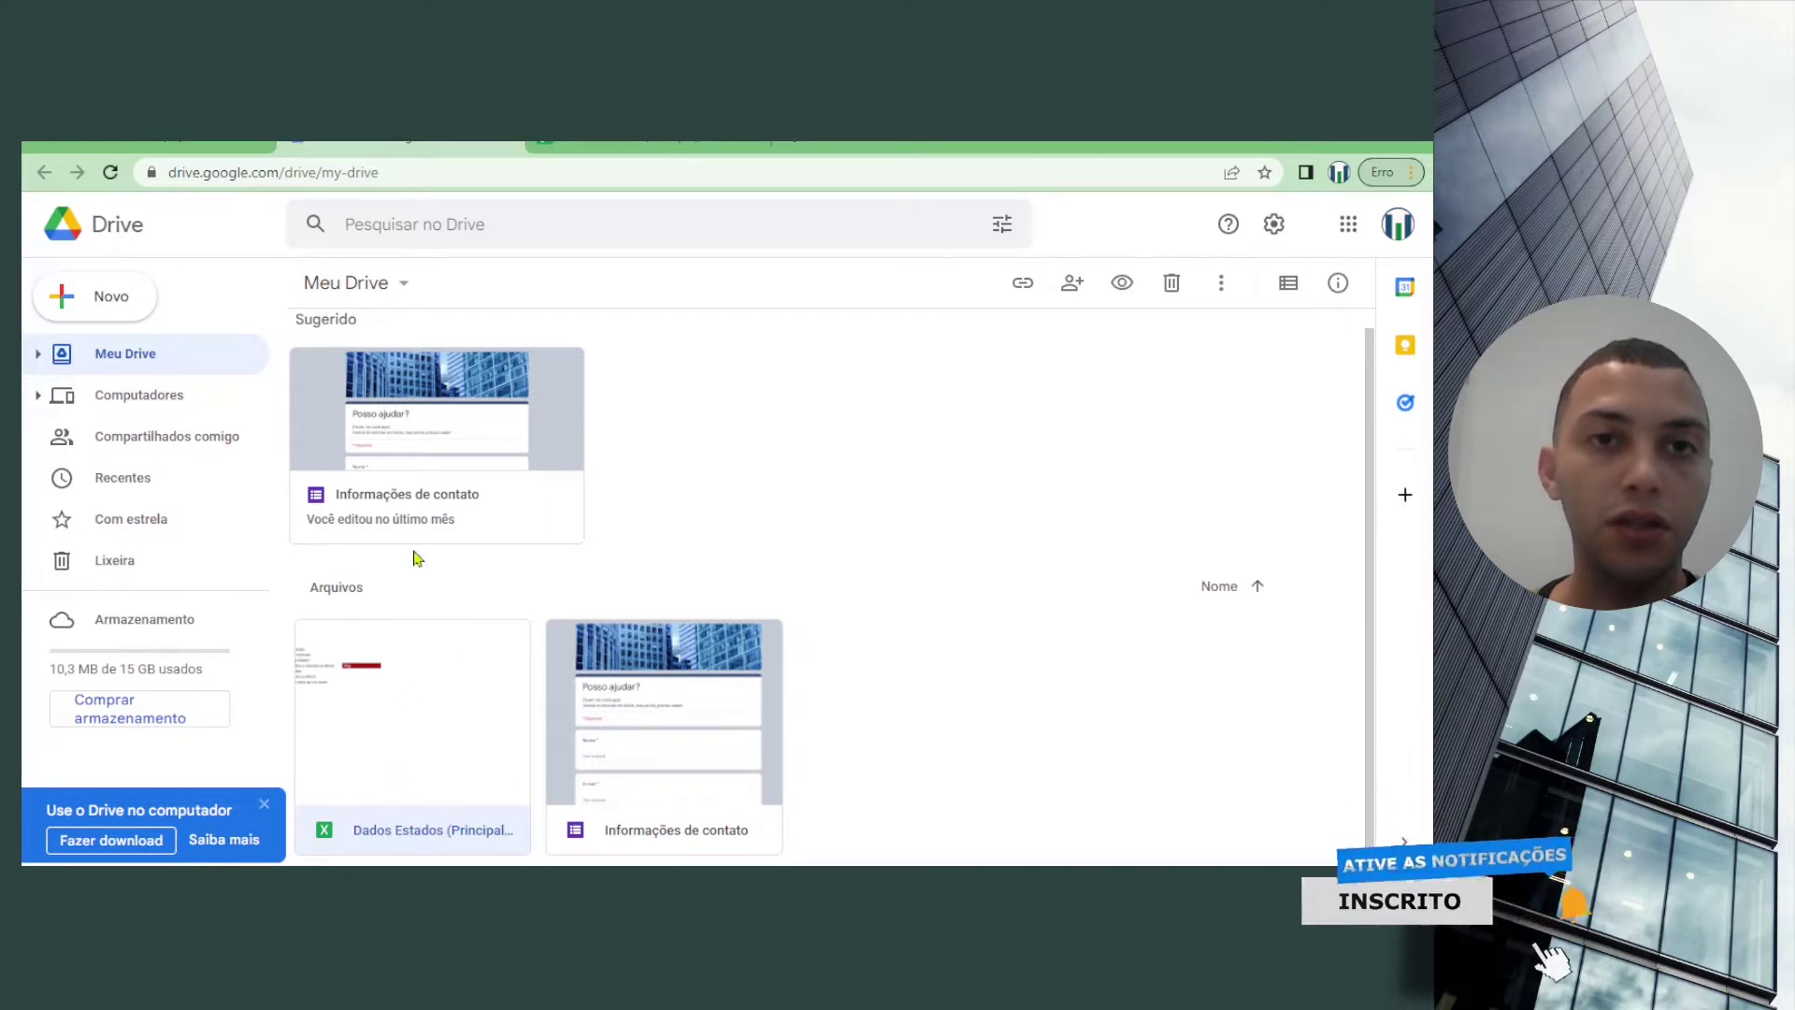
left_click(610, 147)
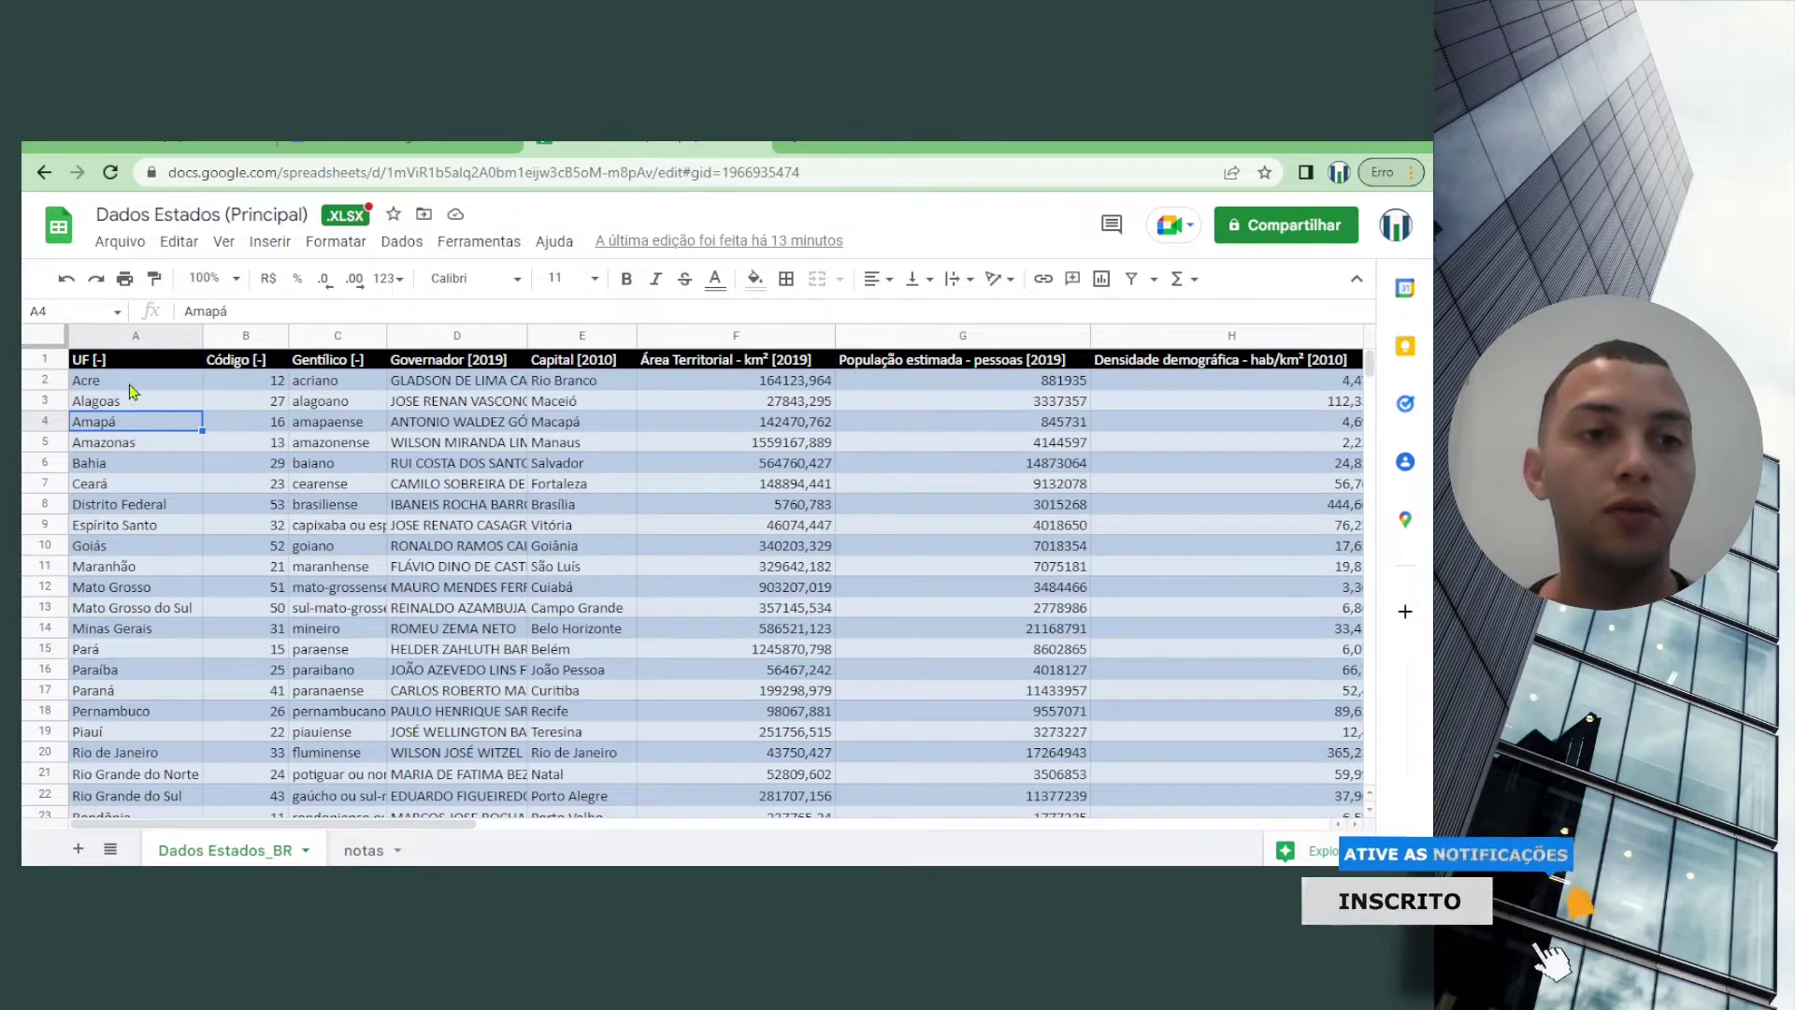
Save the XLSX file as a native Google Sheets spreadsheet and dismiss the Meet promotion in the converted copy.
left_click(173, 387)
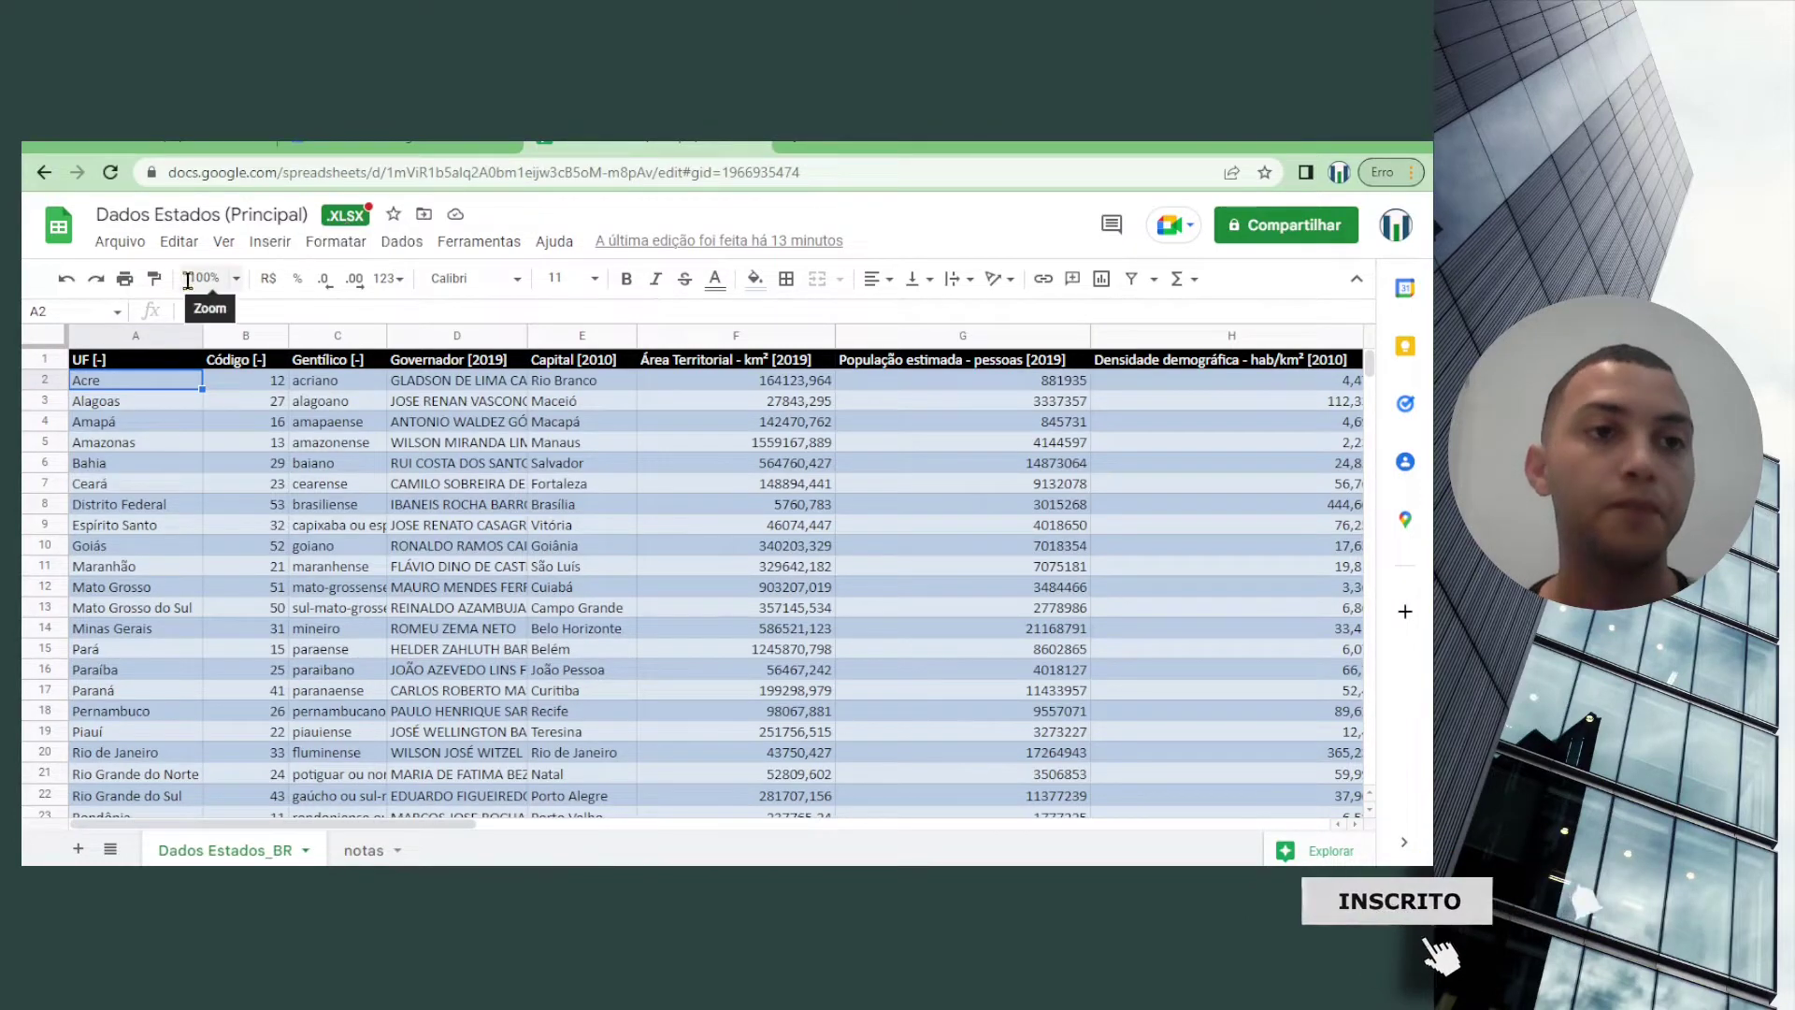
left_click(120, 242)
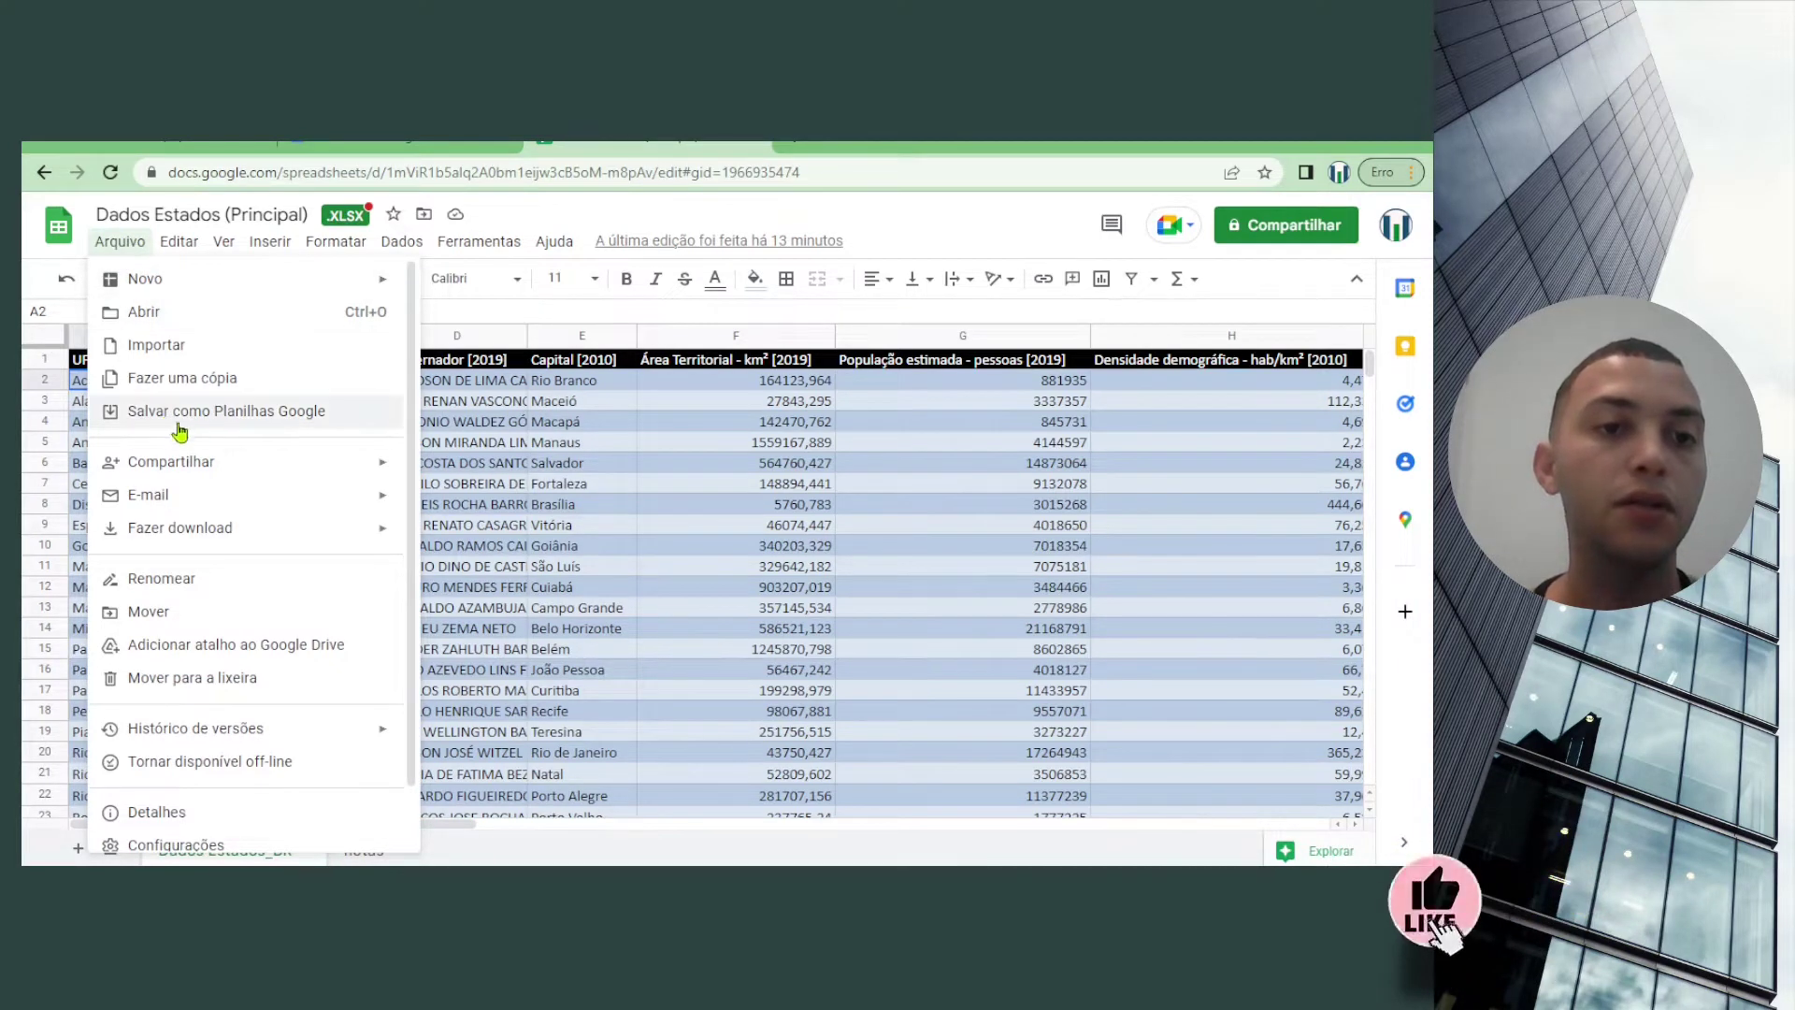
left_click(270, 427)
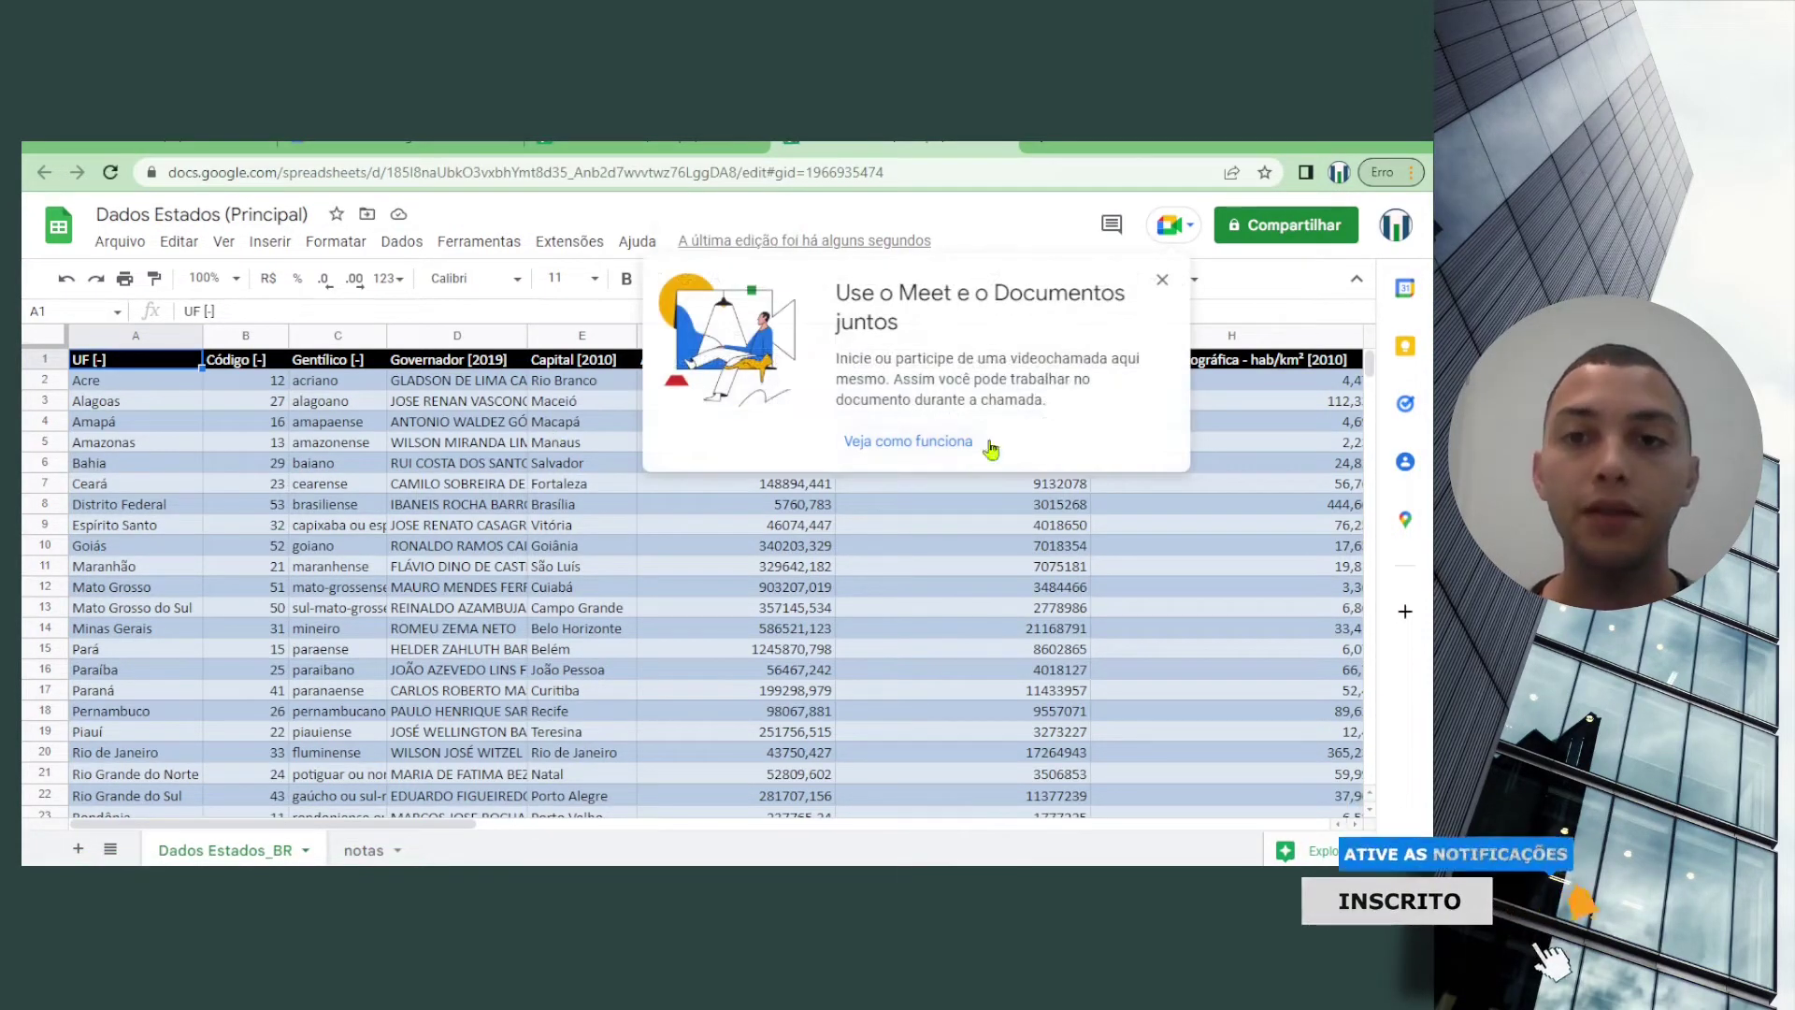
left_click(1163, 290)
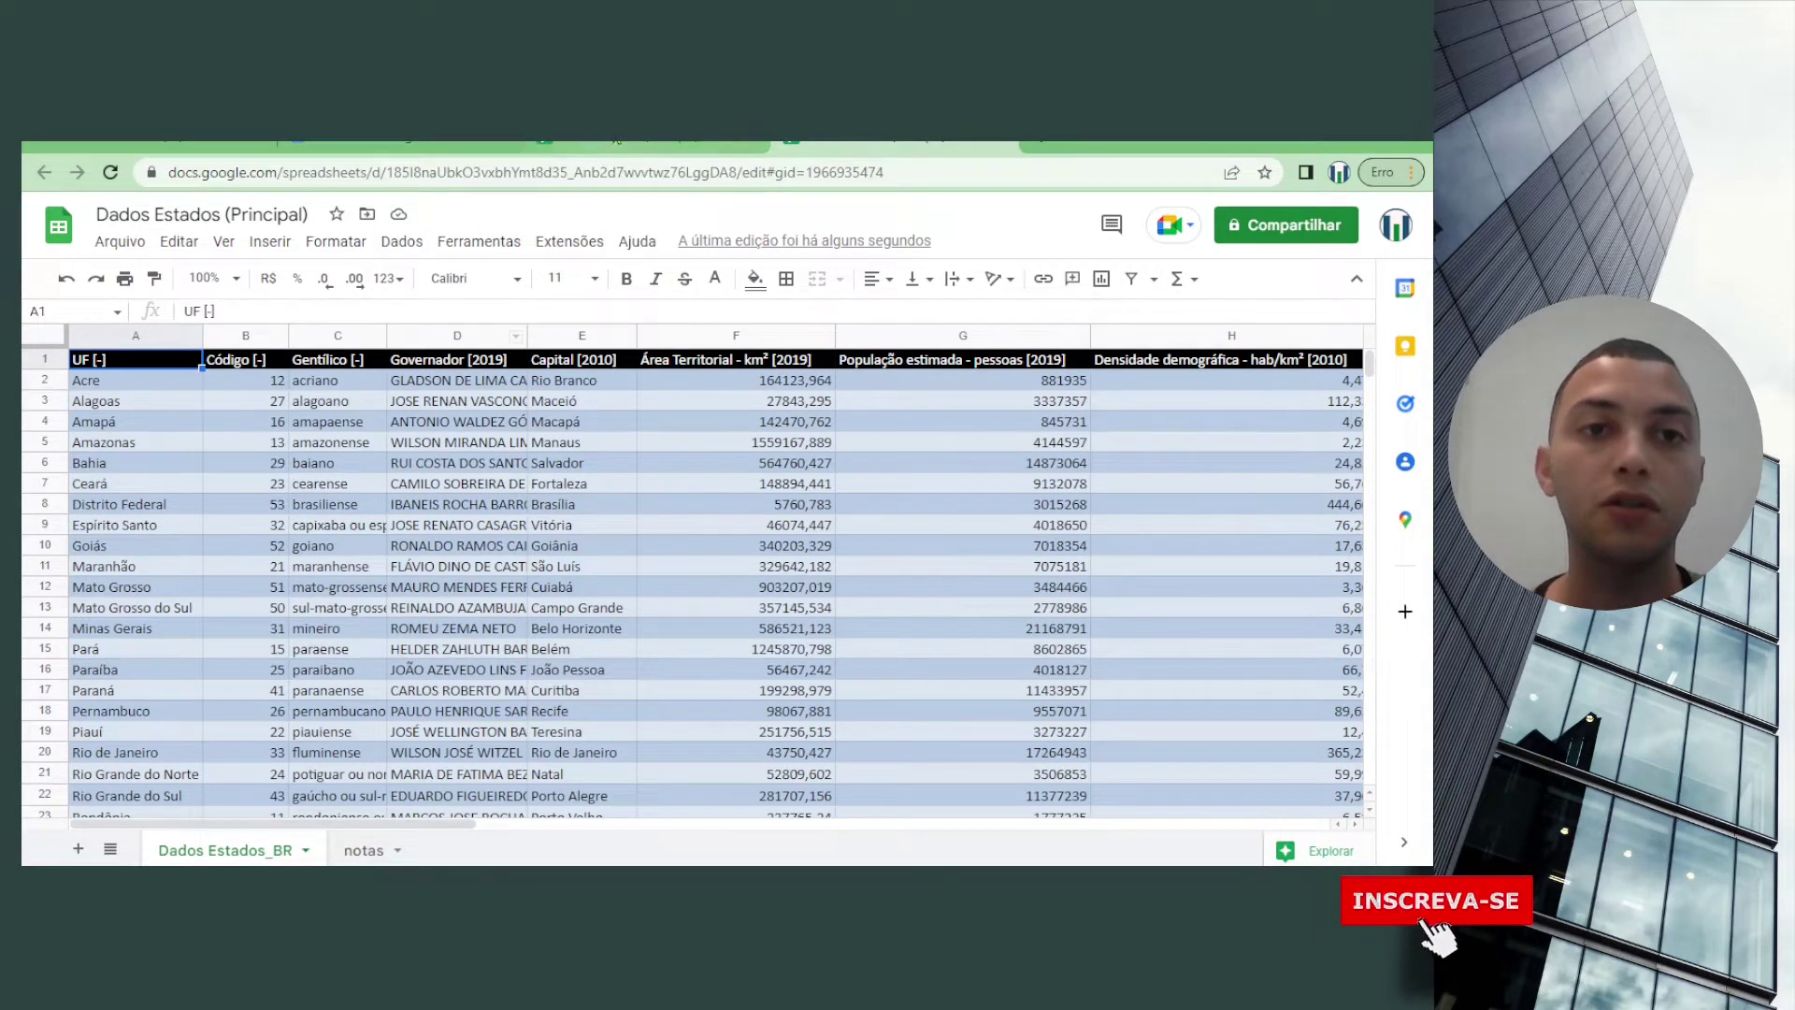
Compare the original XLSX file with the converted spreadsheet and review the download formats offered for the converted one.
left_click(645, 143)
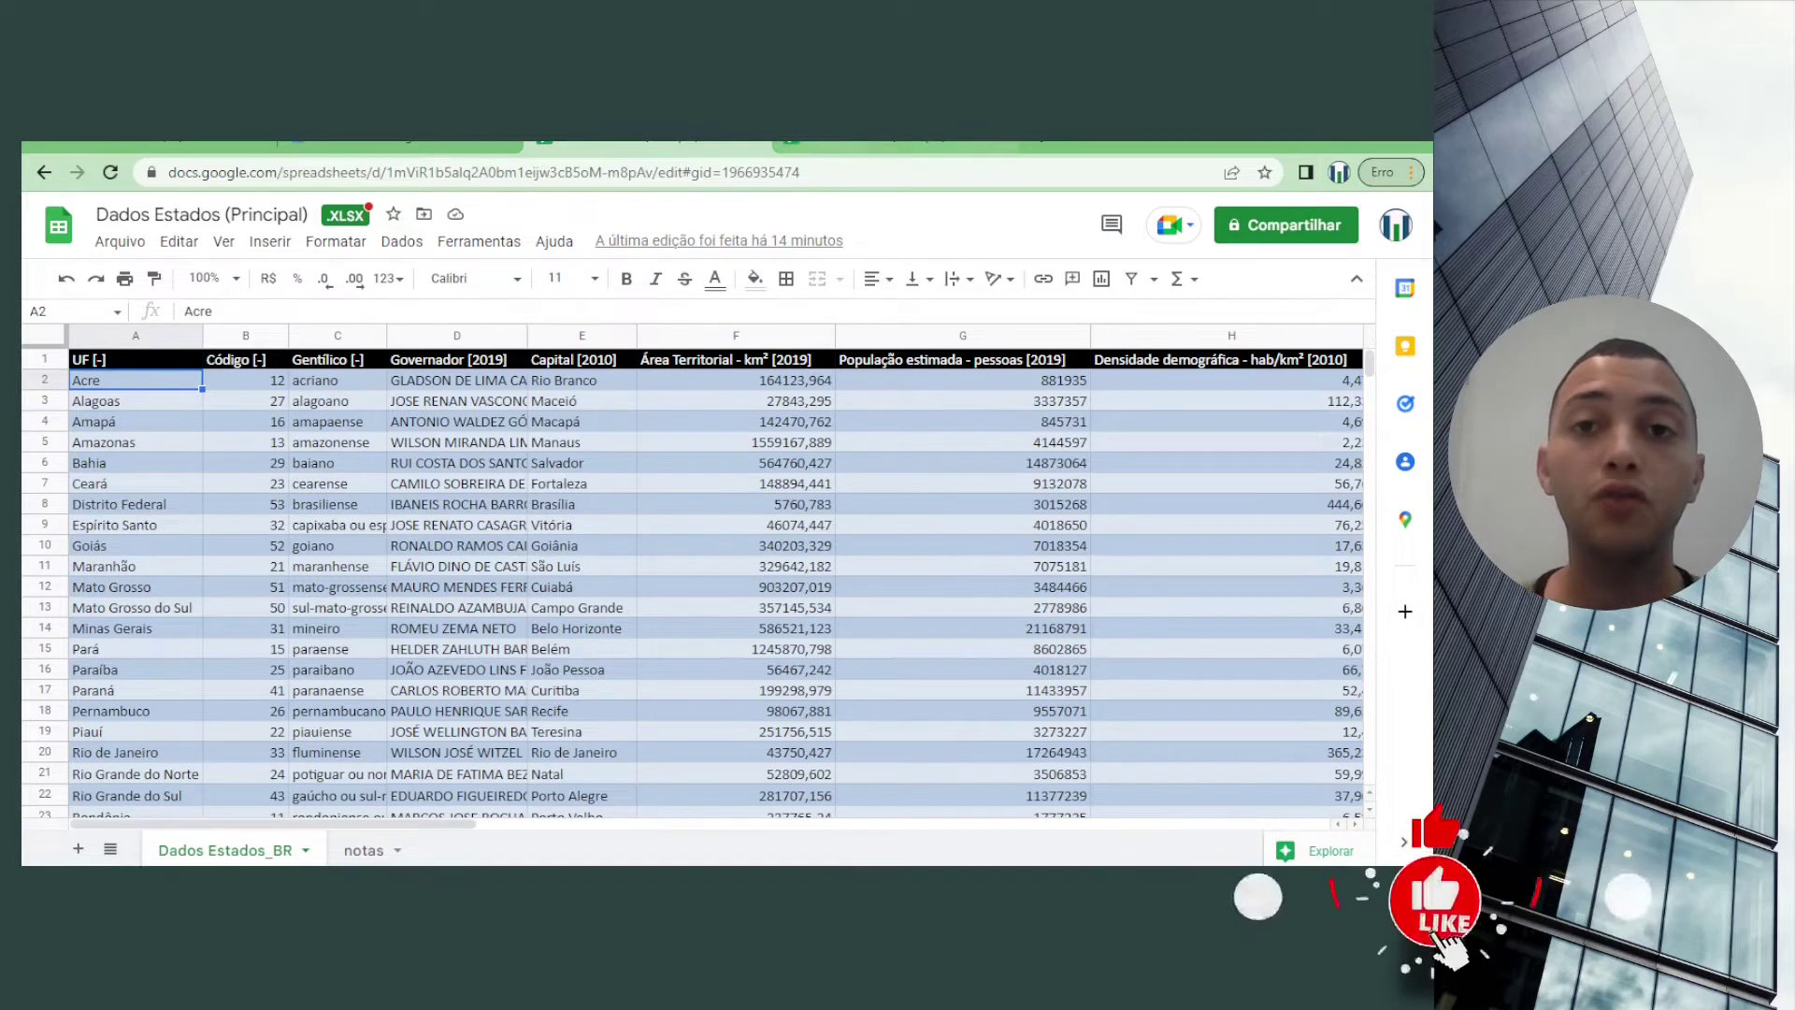
left_click(816, 146)
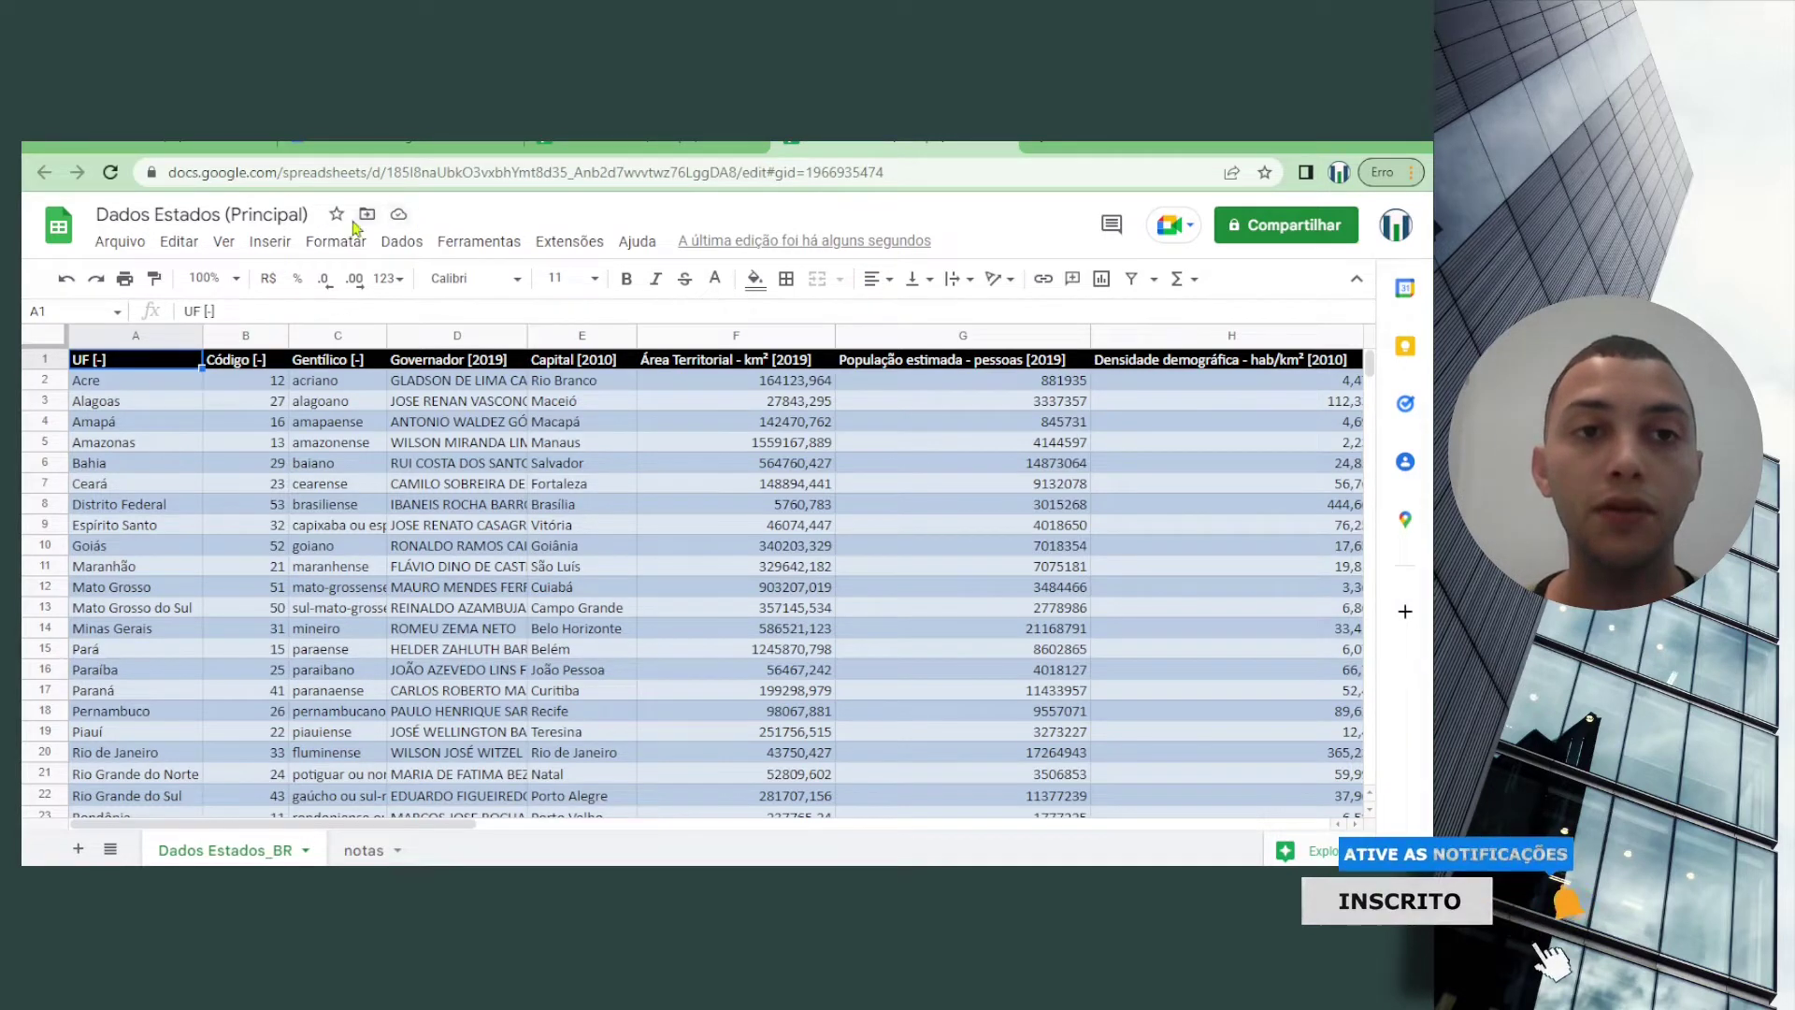
left_click(122, 245)
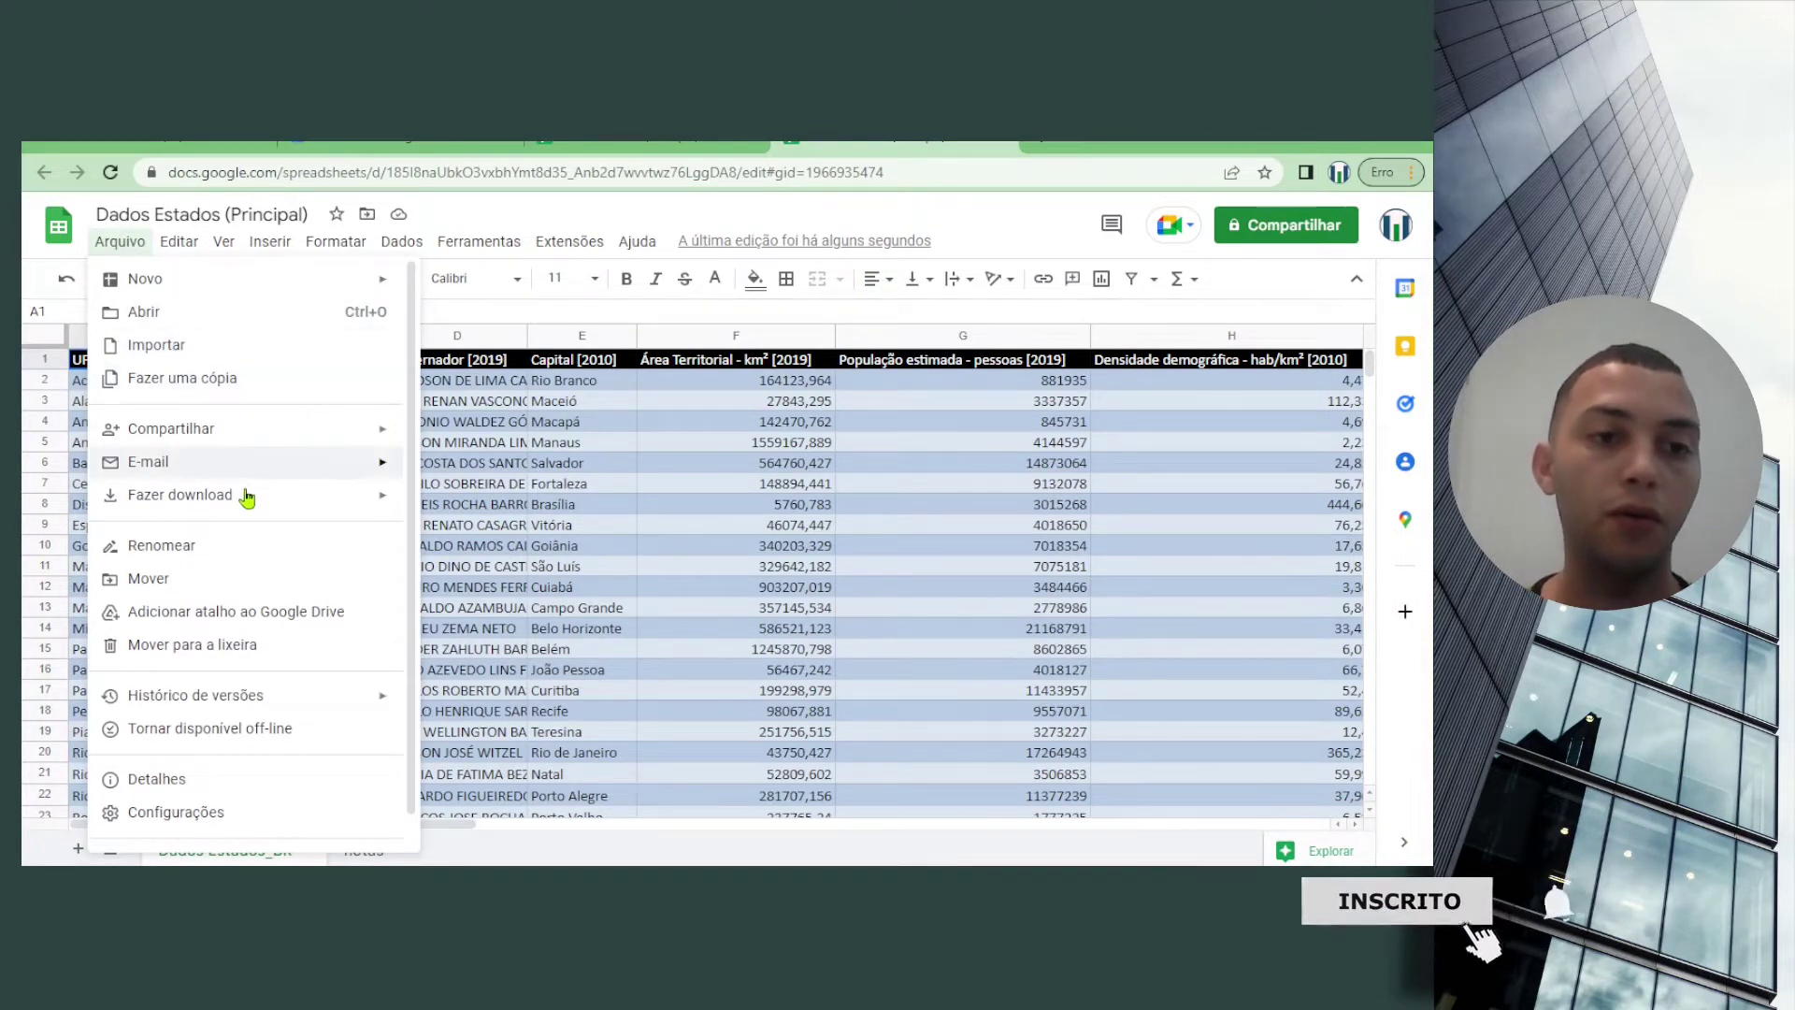
mouse_move(291, 497)
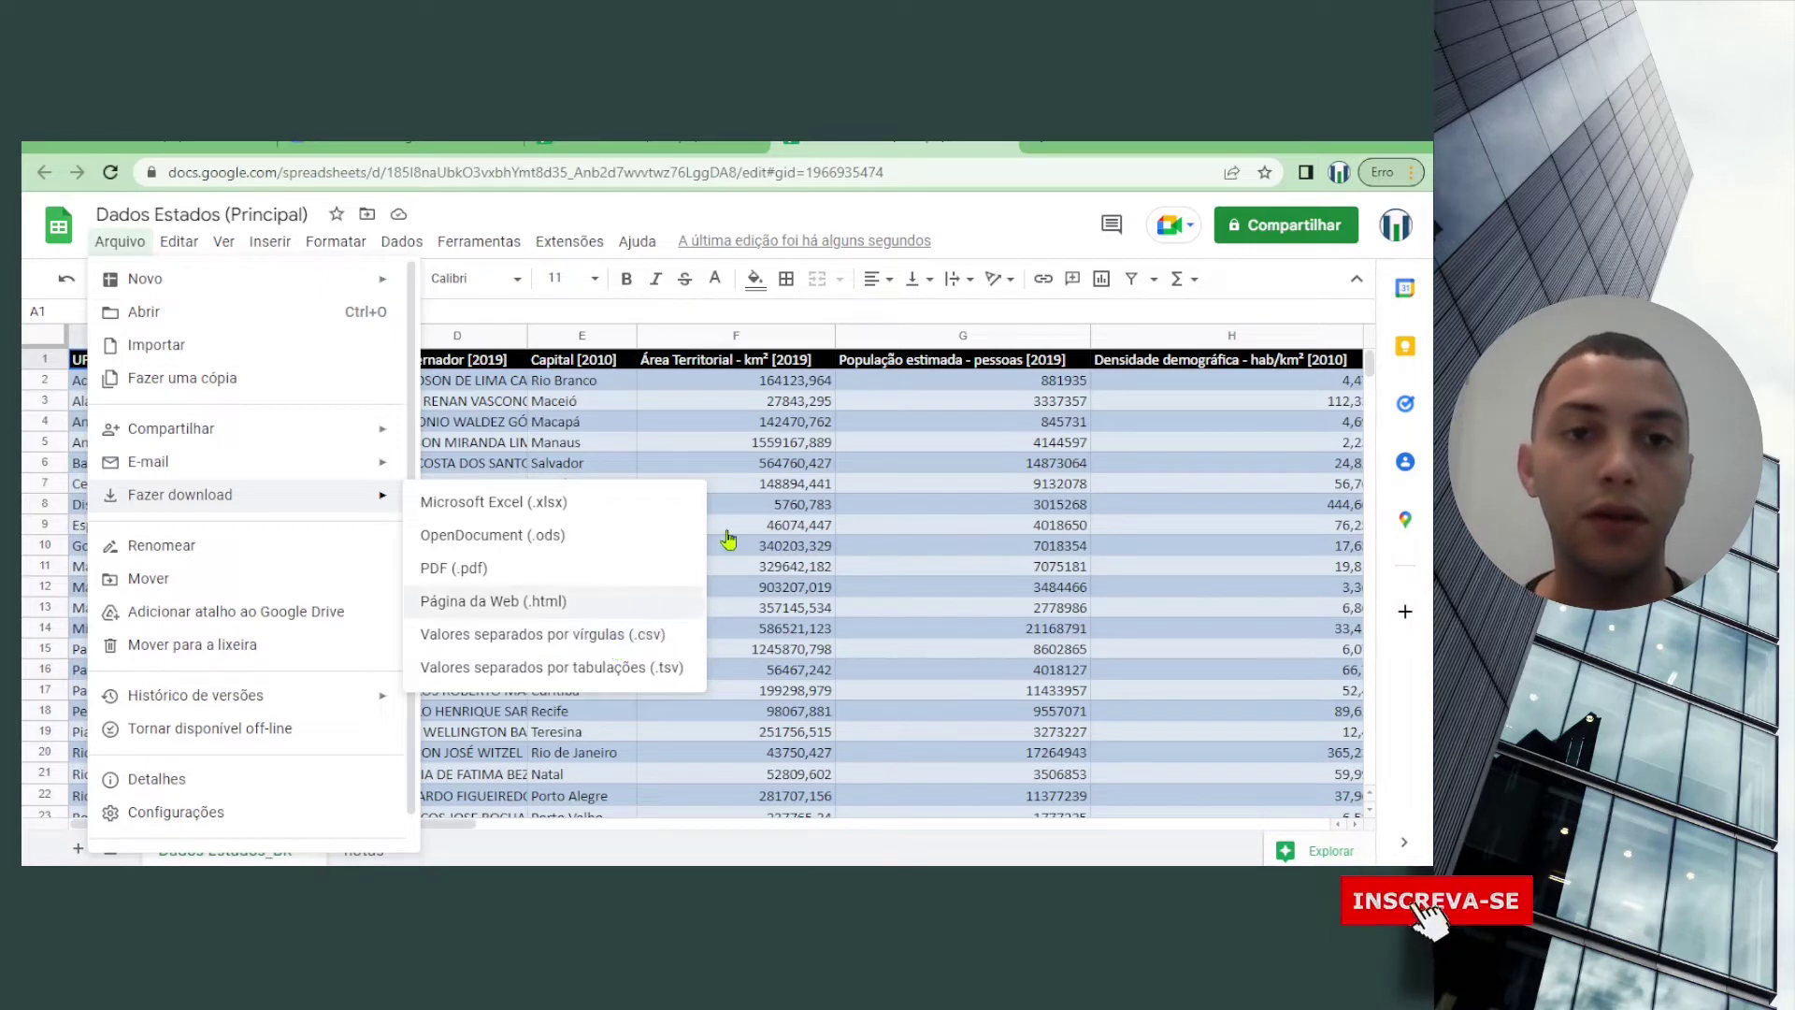
left_click(753, 447)
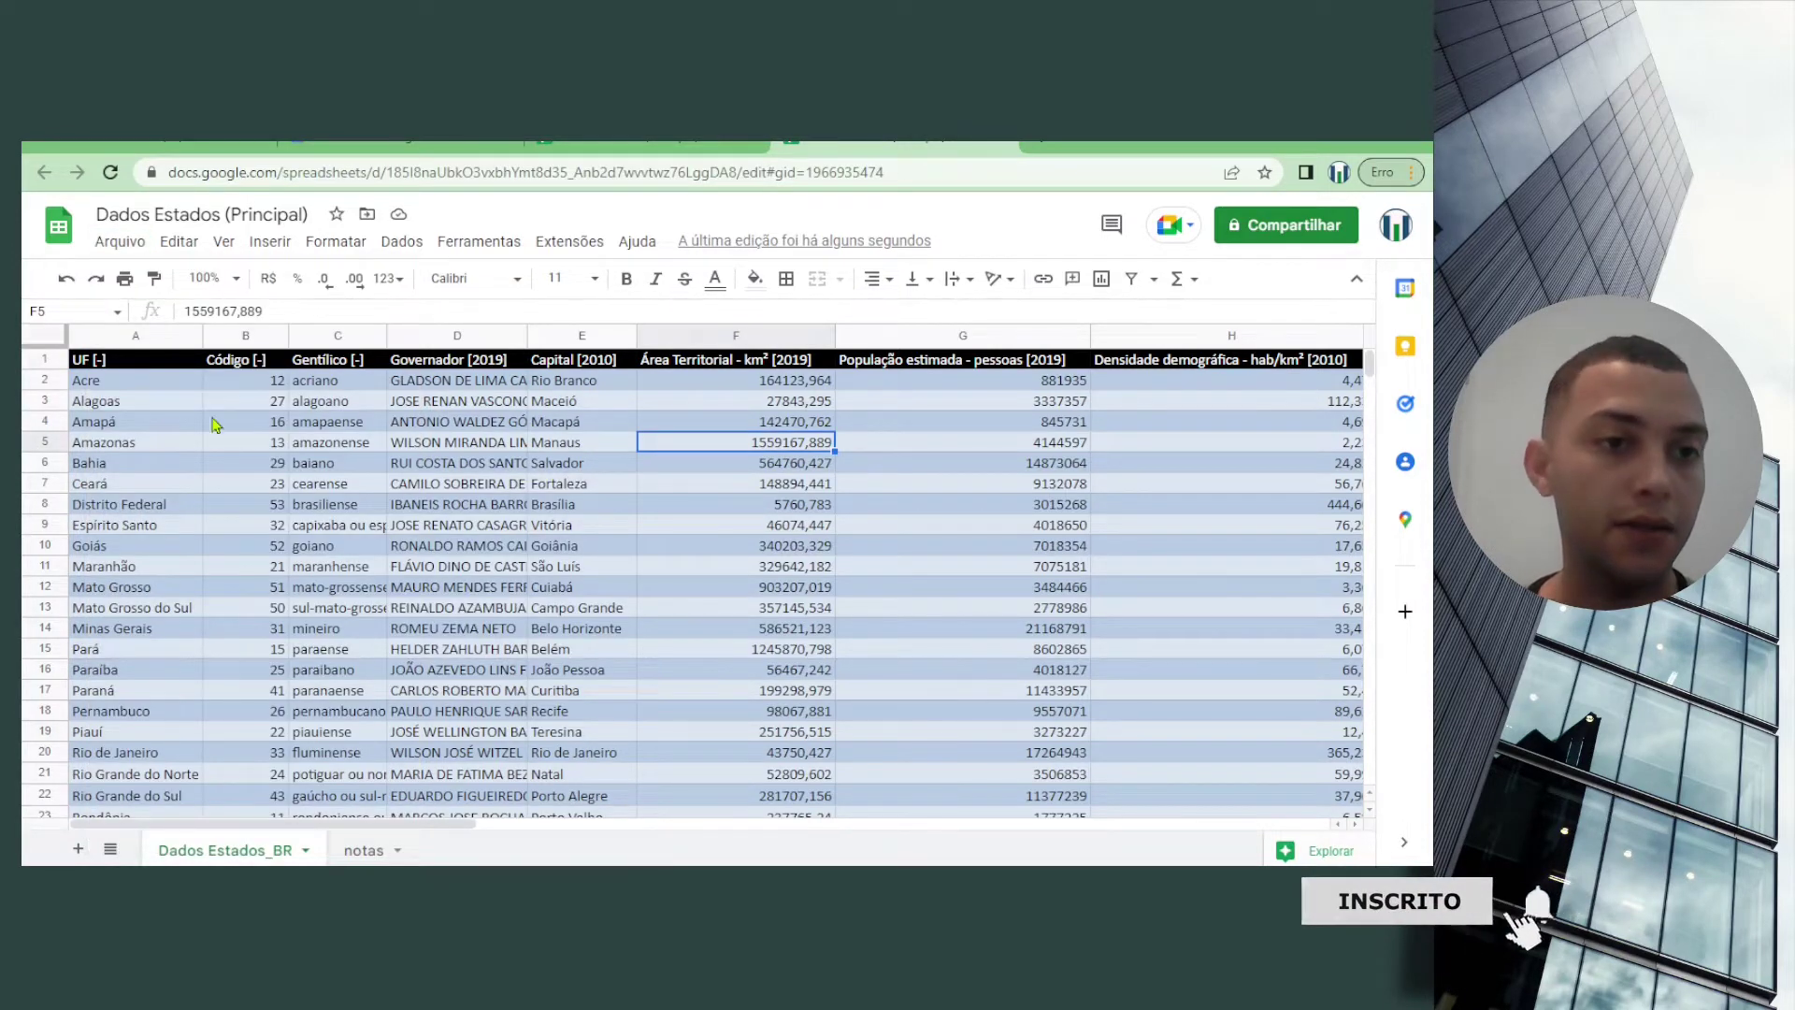
left_click(152, 384)
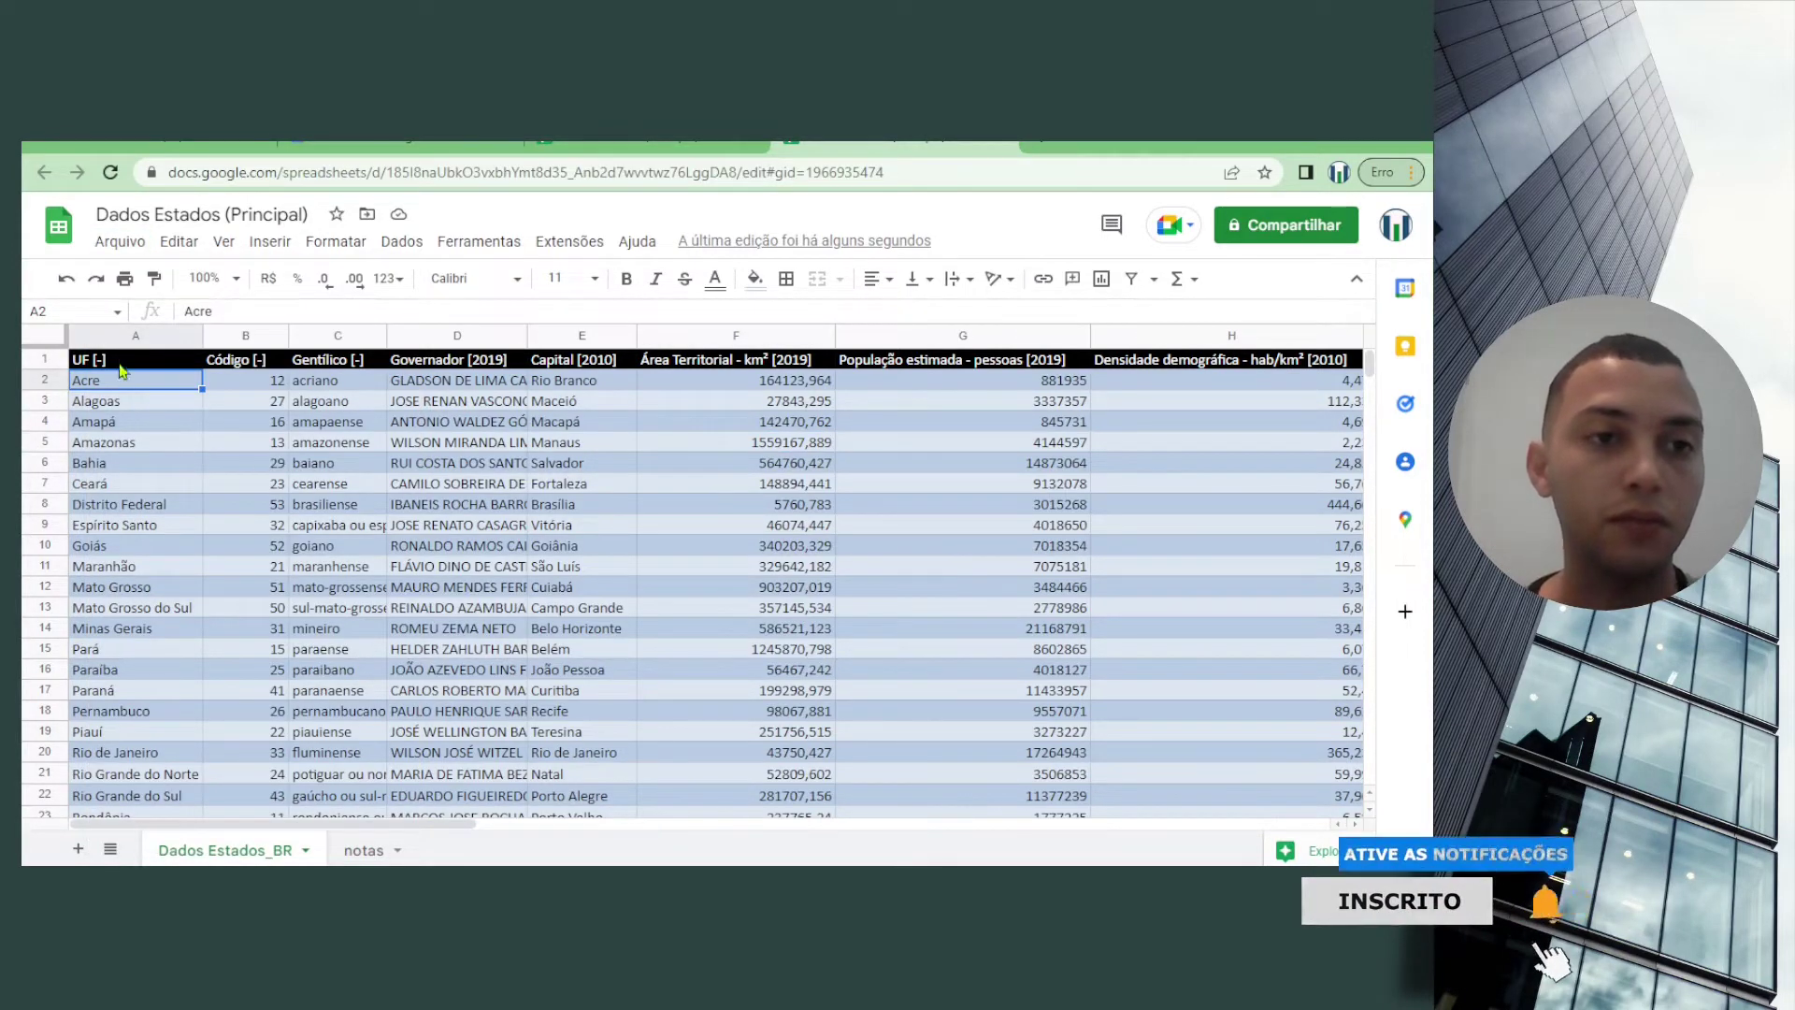
Try the sheet zoom at 90% and restore it to 100%.
left_click_drag(122, 363, 1085, 530)
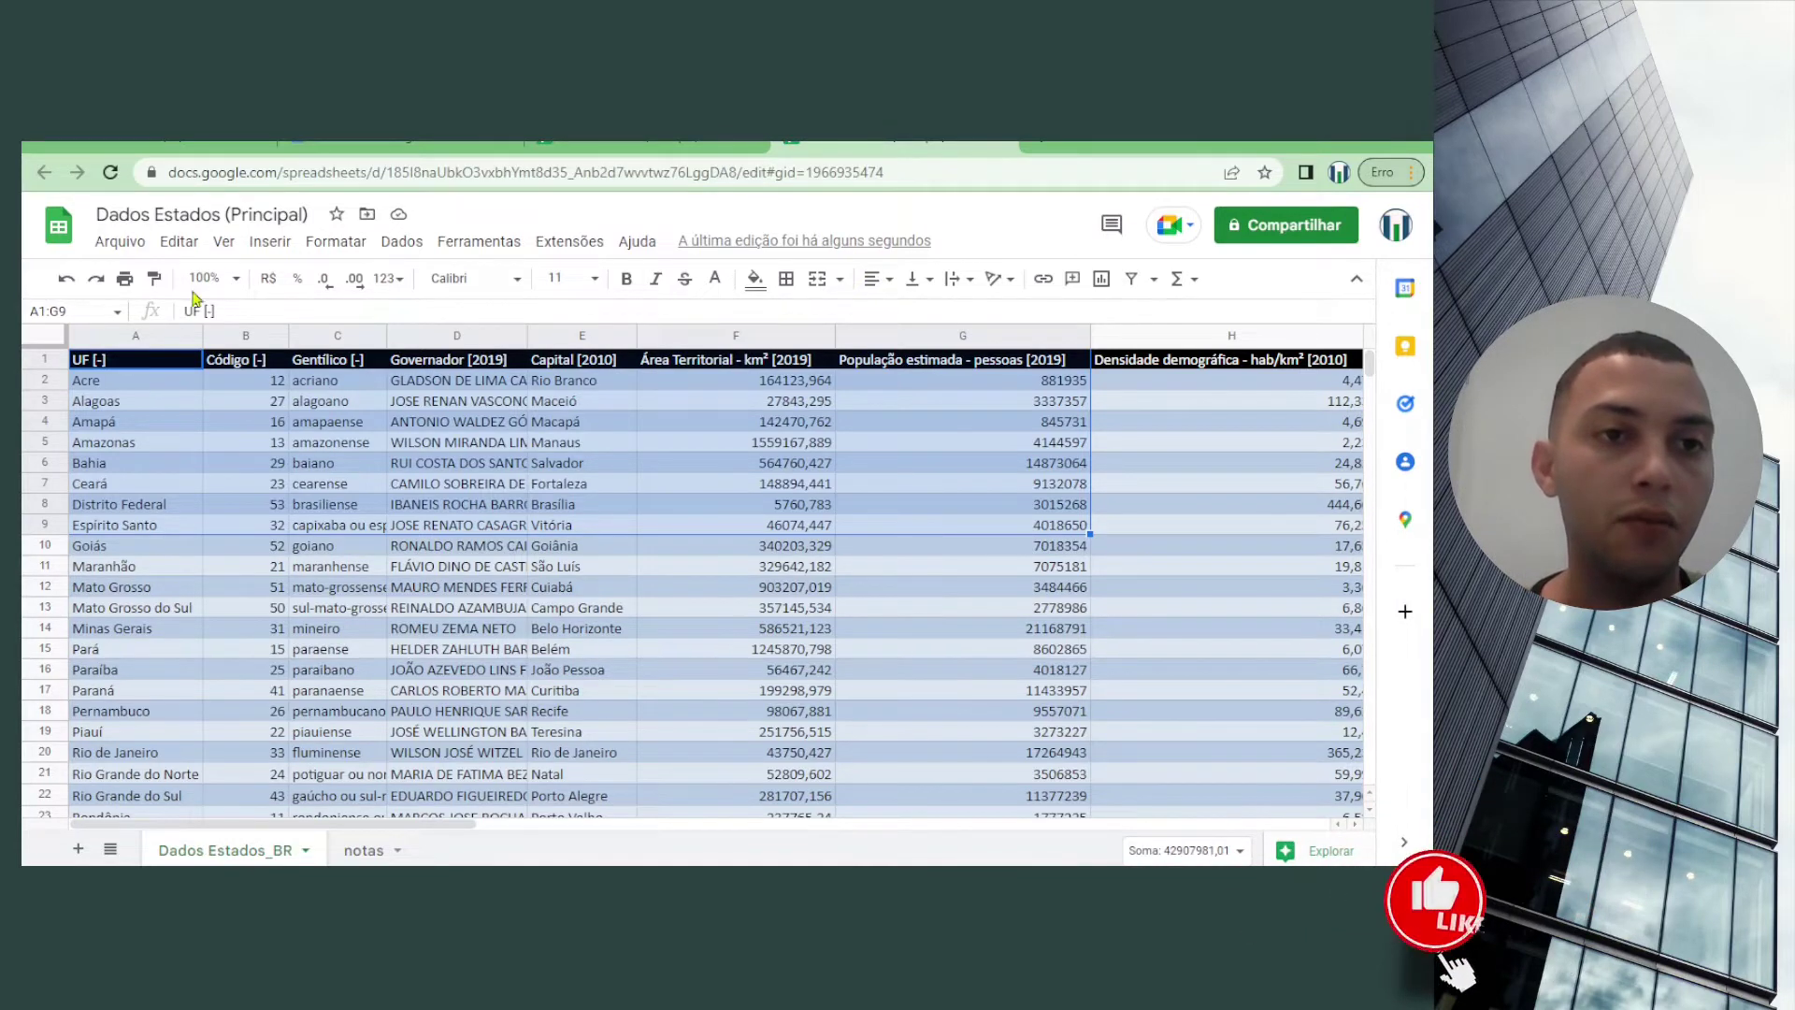
left_click(239, 286)
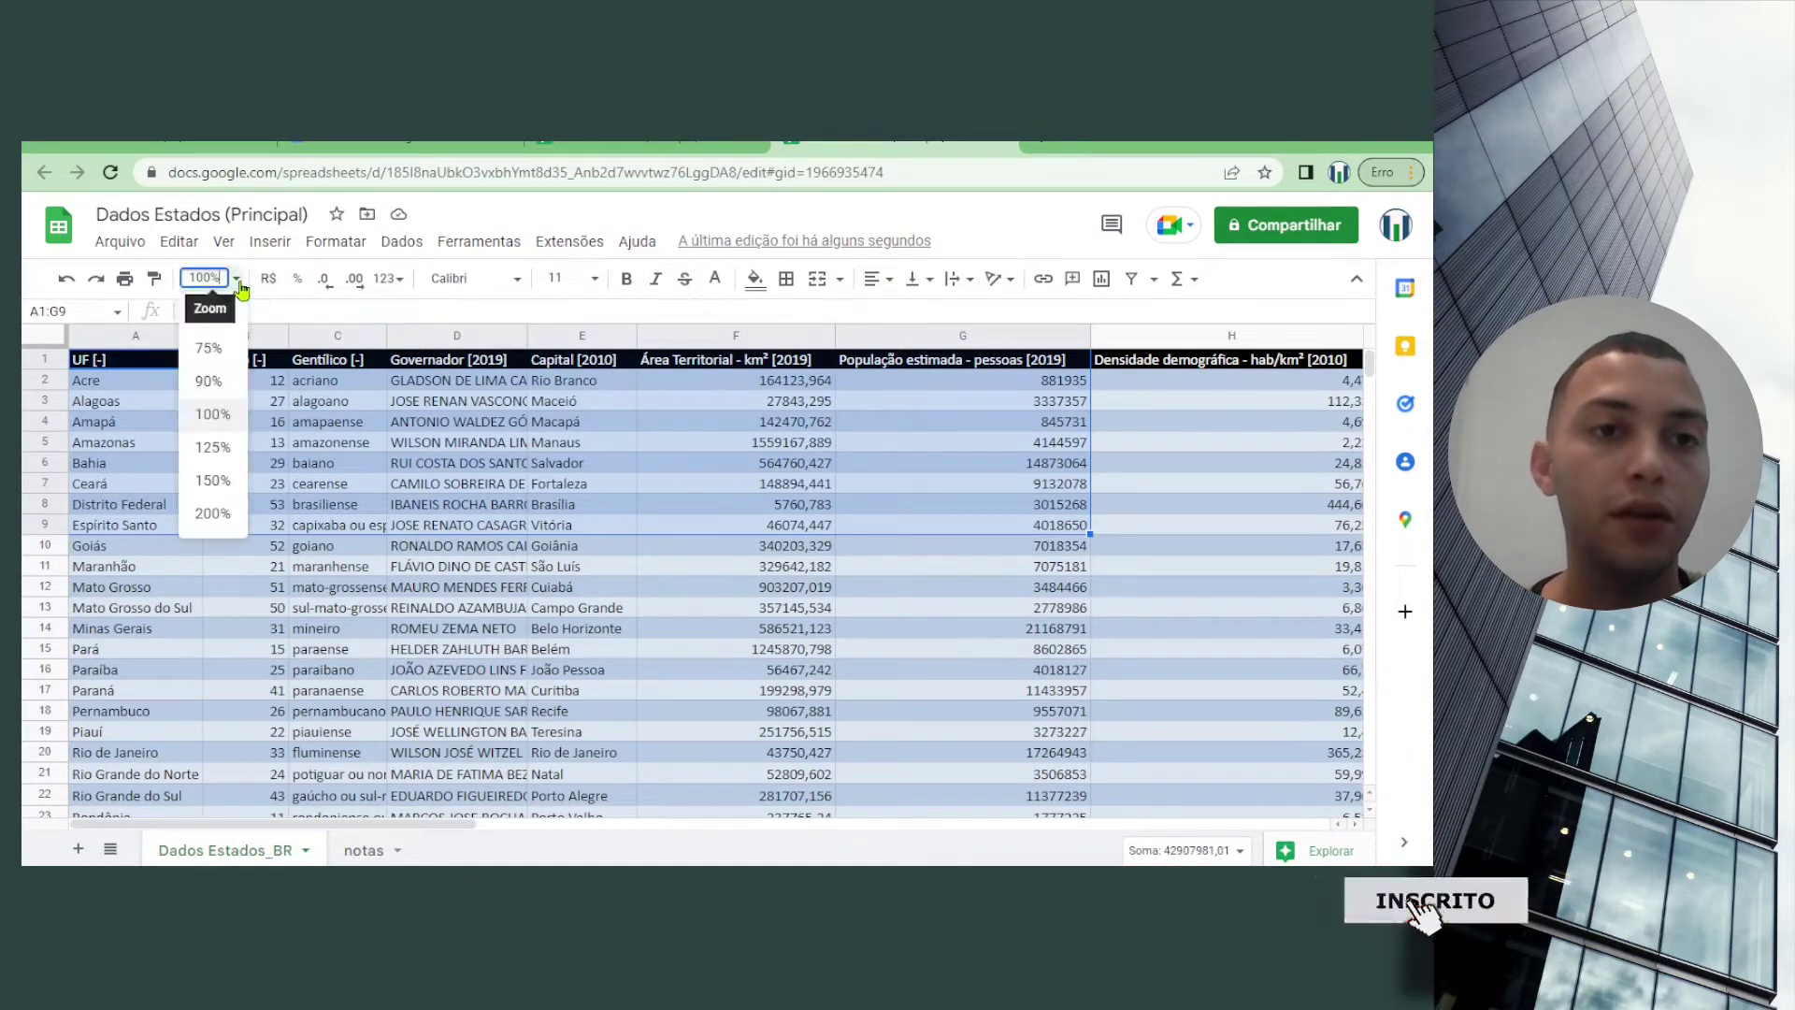
left_click(209, 384)
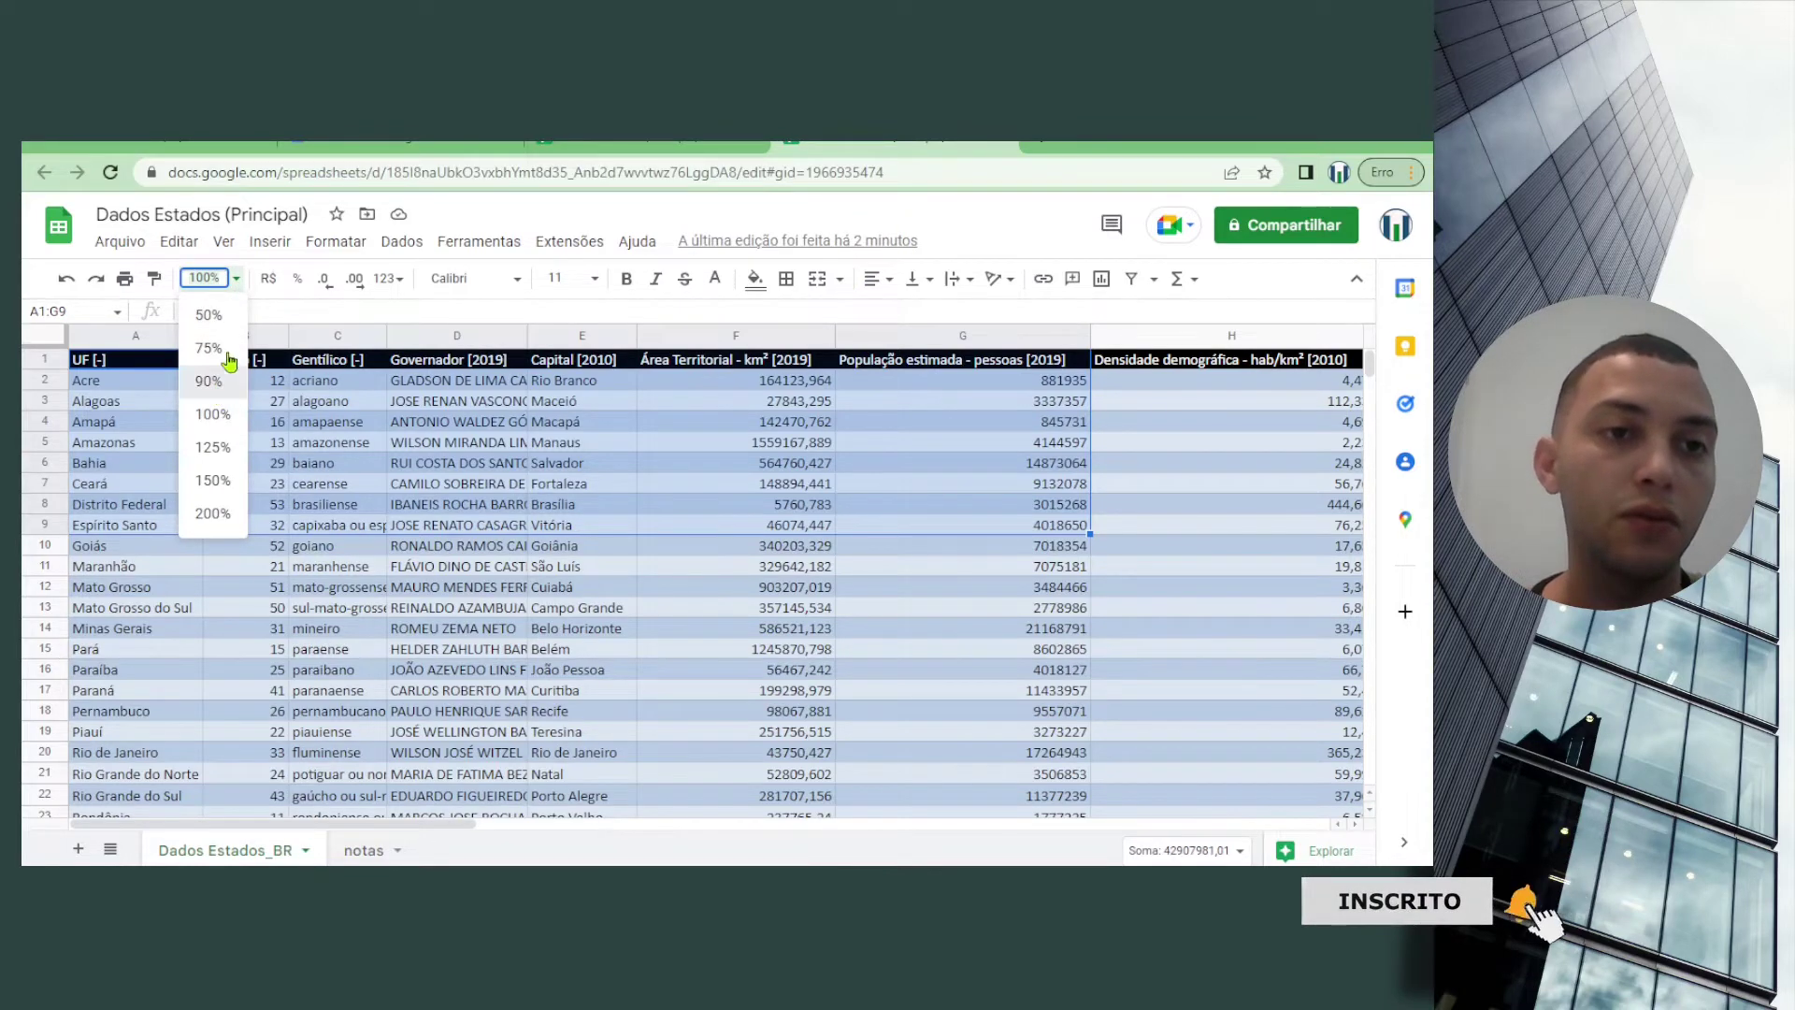
left_click(238, 288)
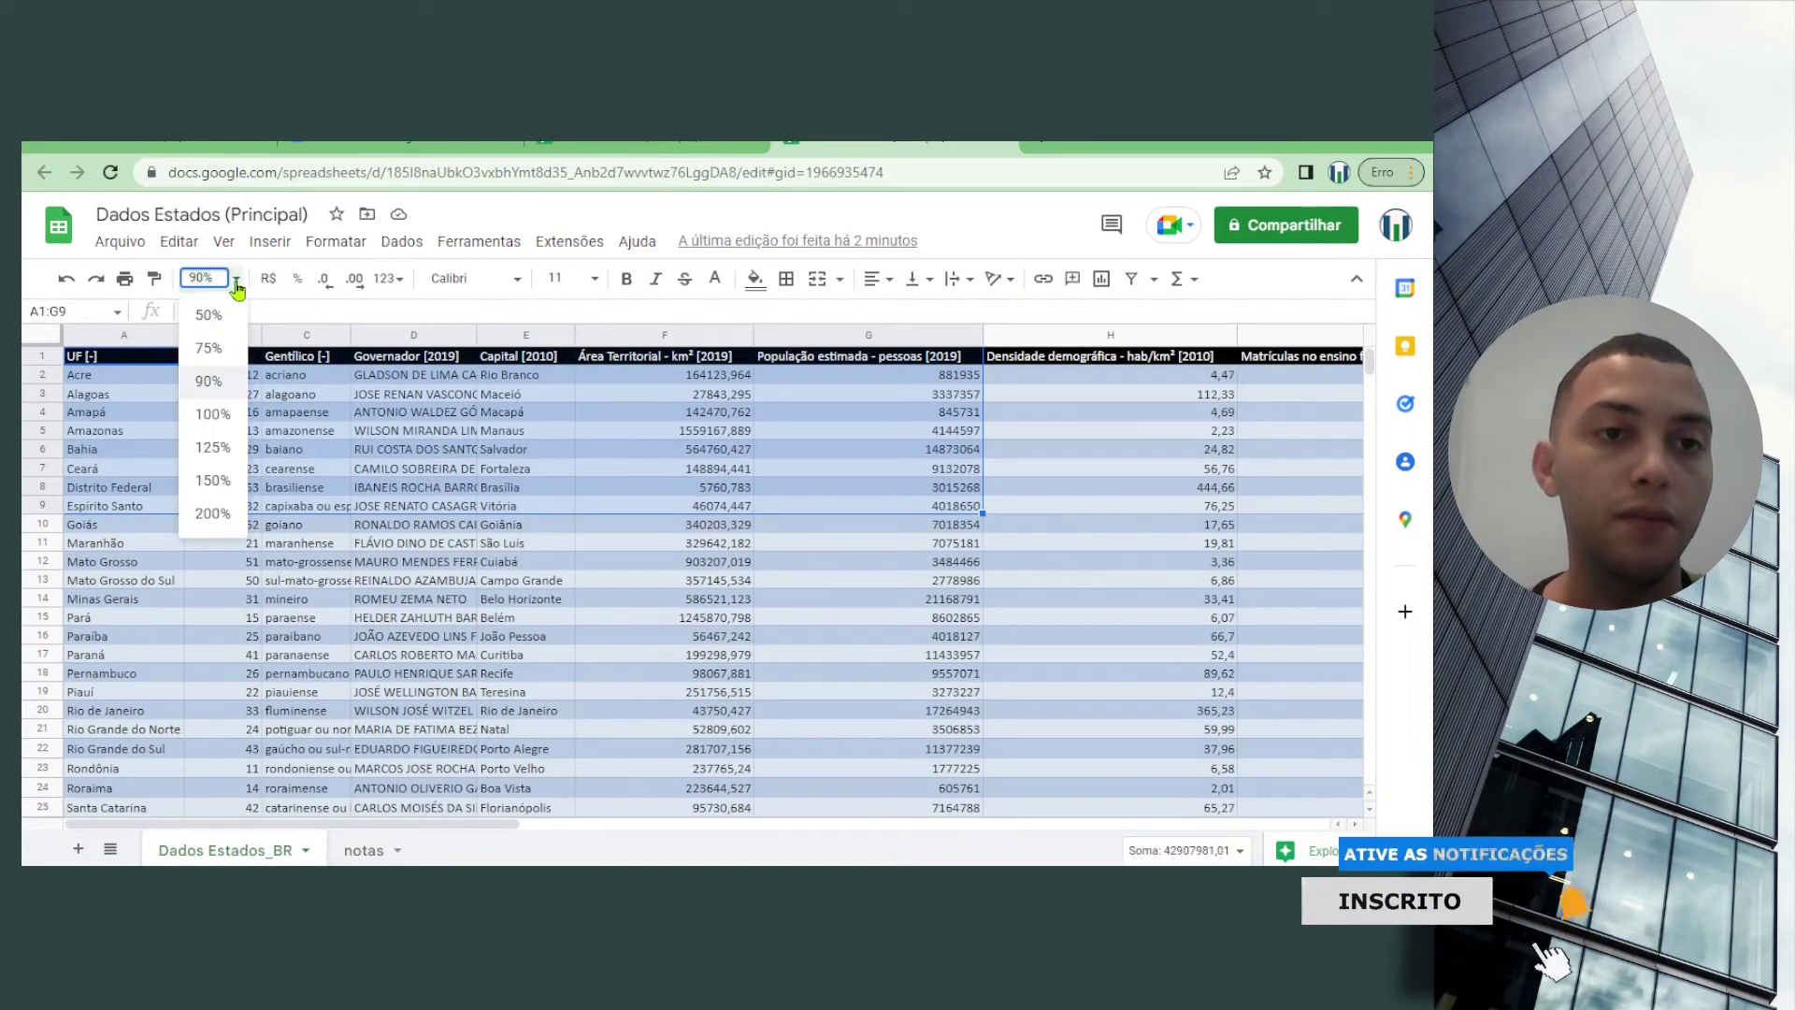
left_click(211, 415)
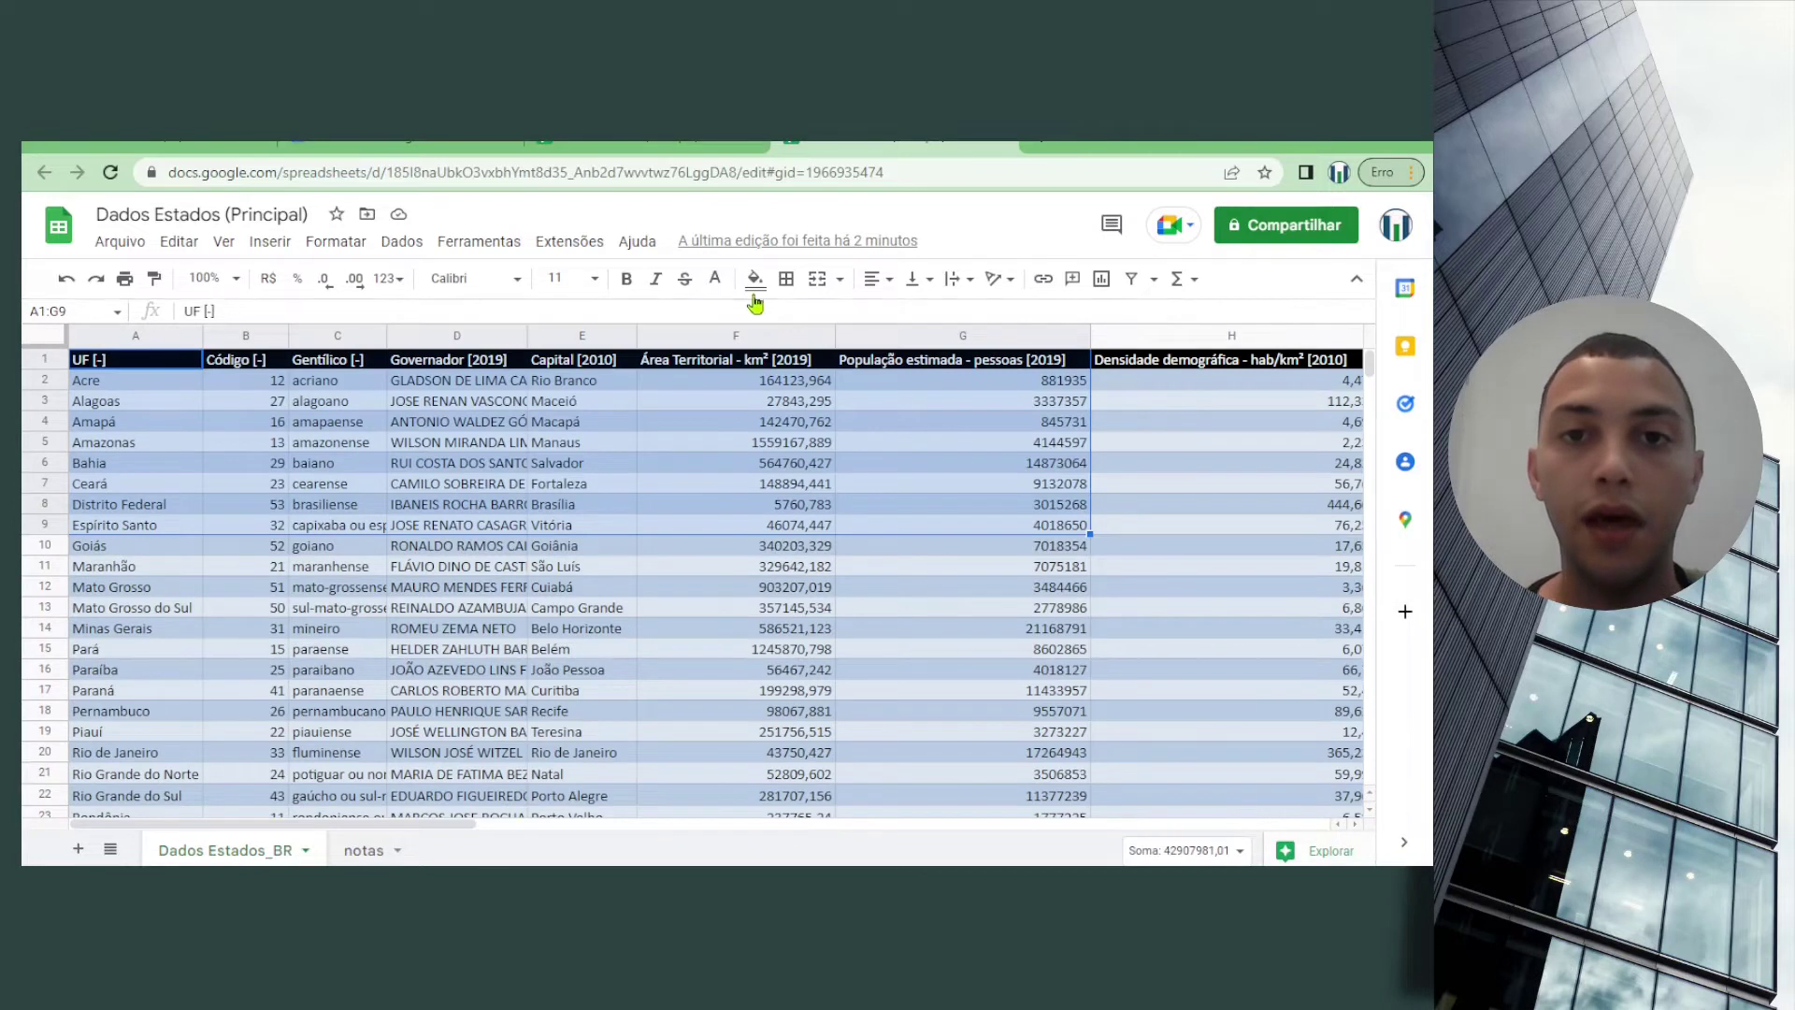
View the font sizes available for cell A2 without applying one.
left_click(145, 383)
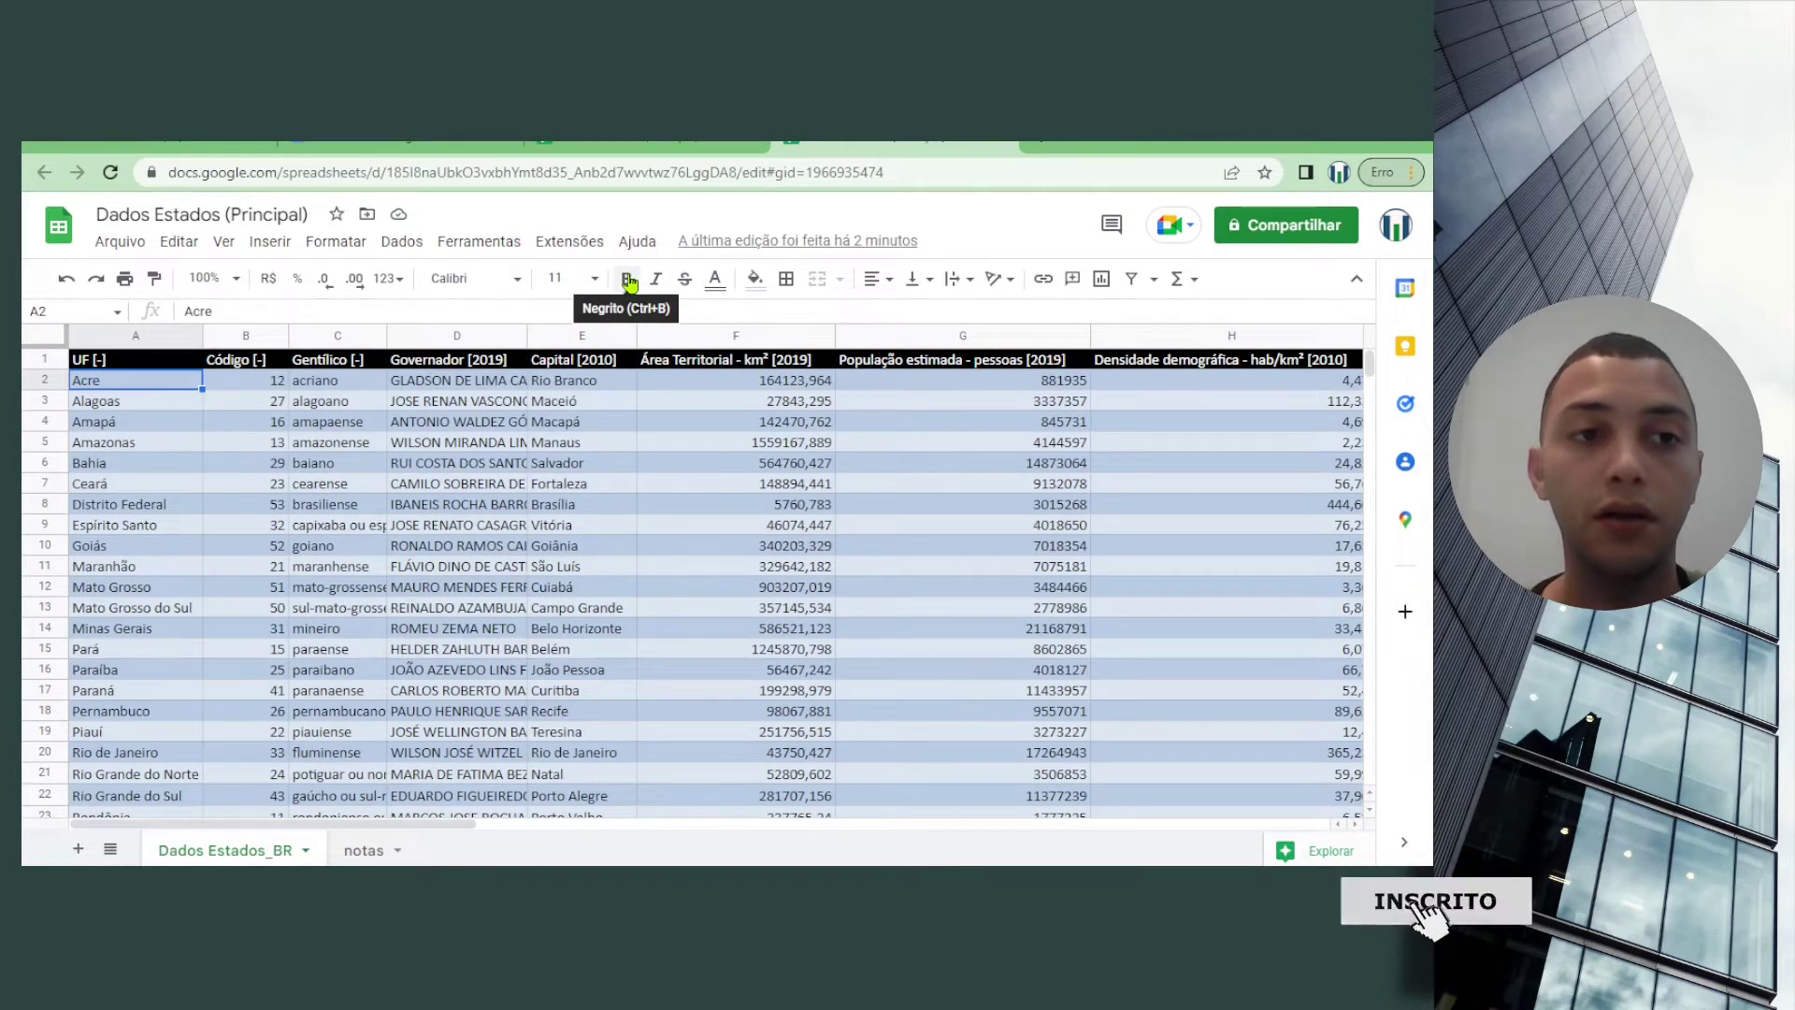
left_click(595, 279)
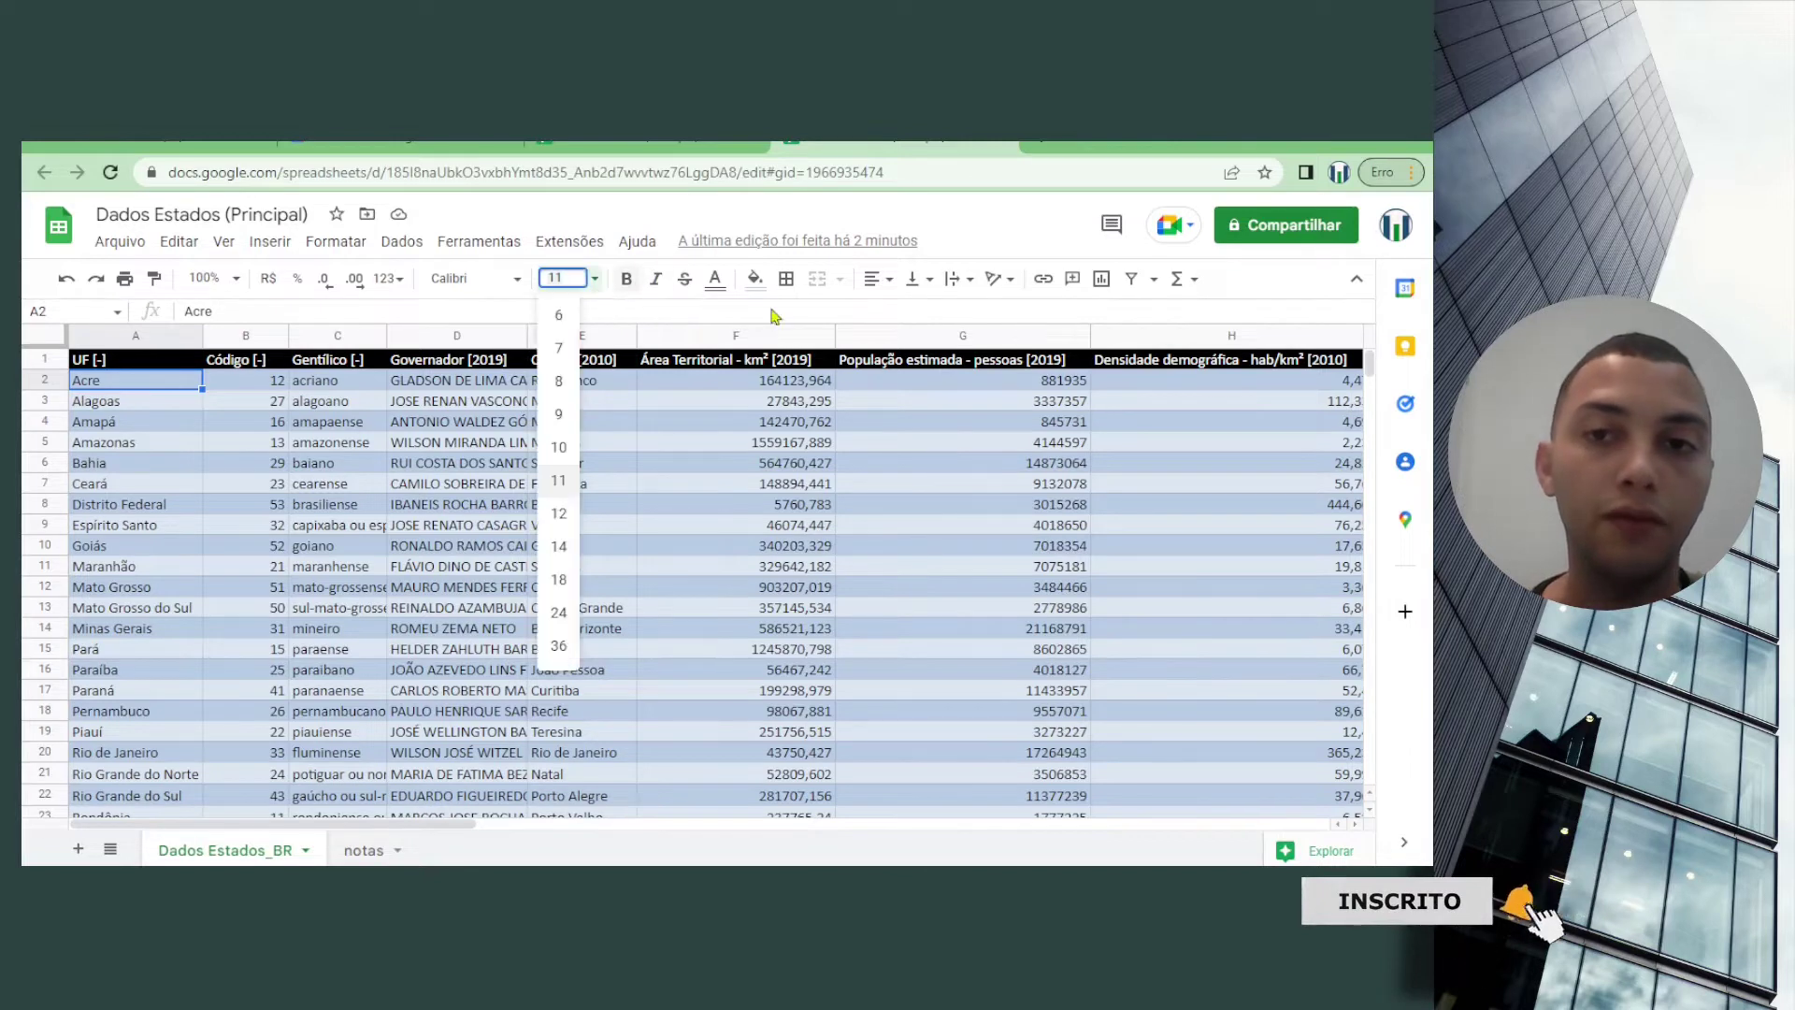
left_click(990, 595)
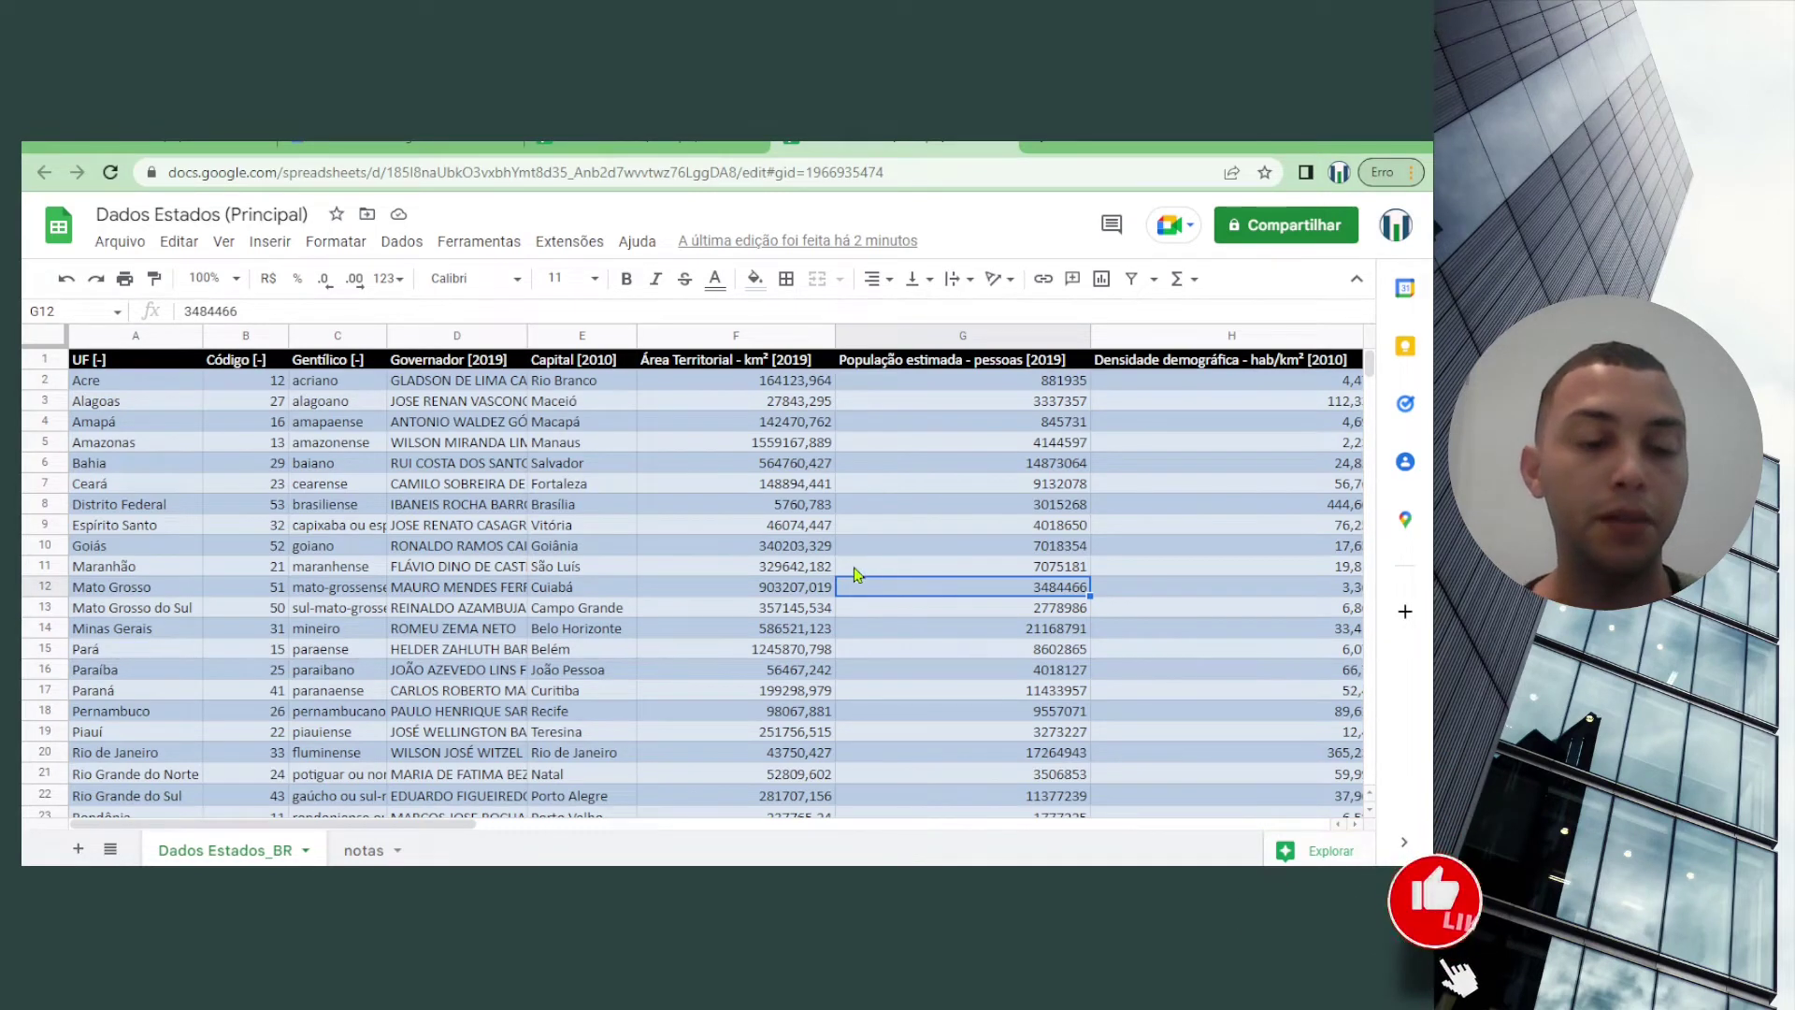
left_click(147, 363)
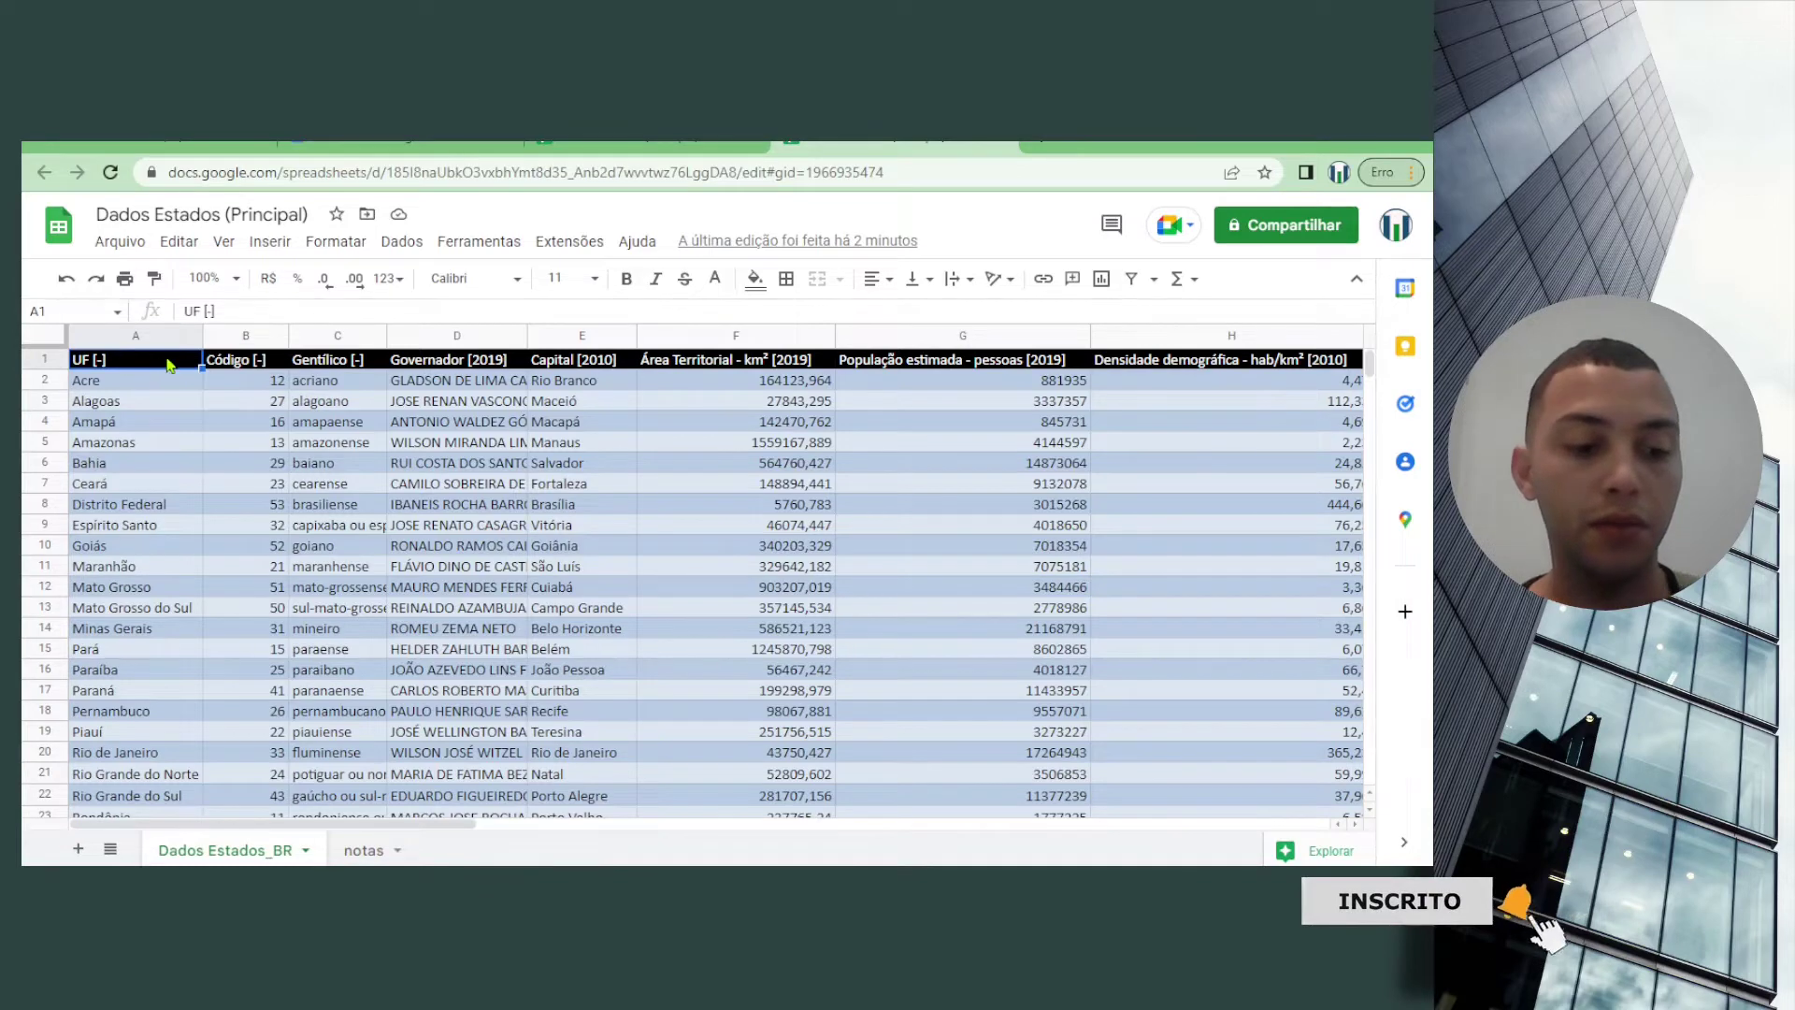
key("ctrl+t")
key("ctrl+shift+Tab")
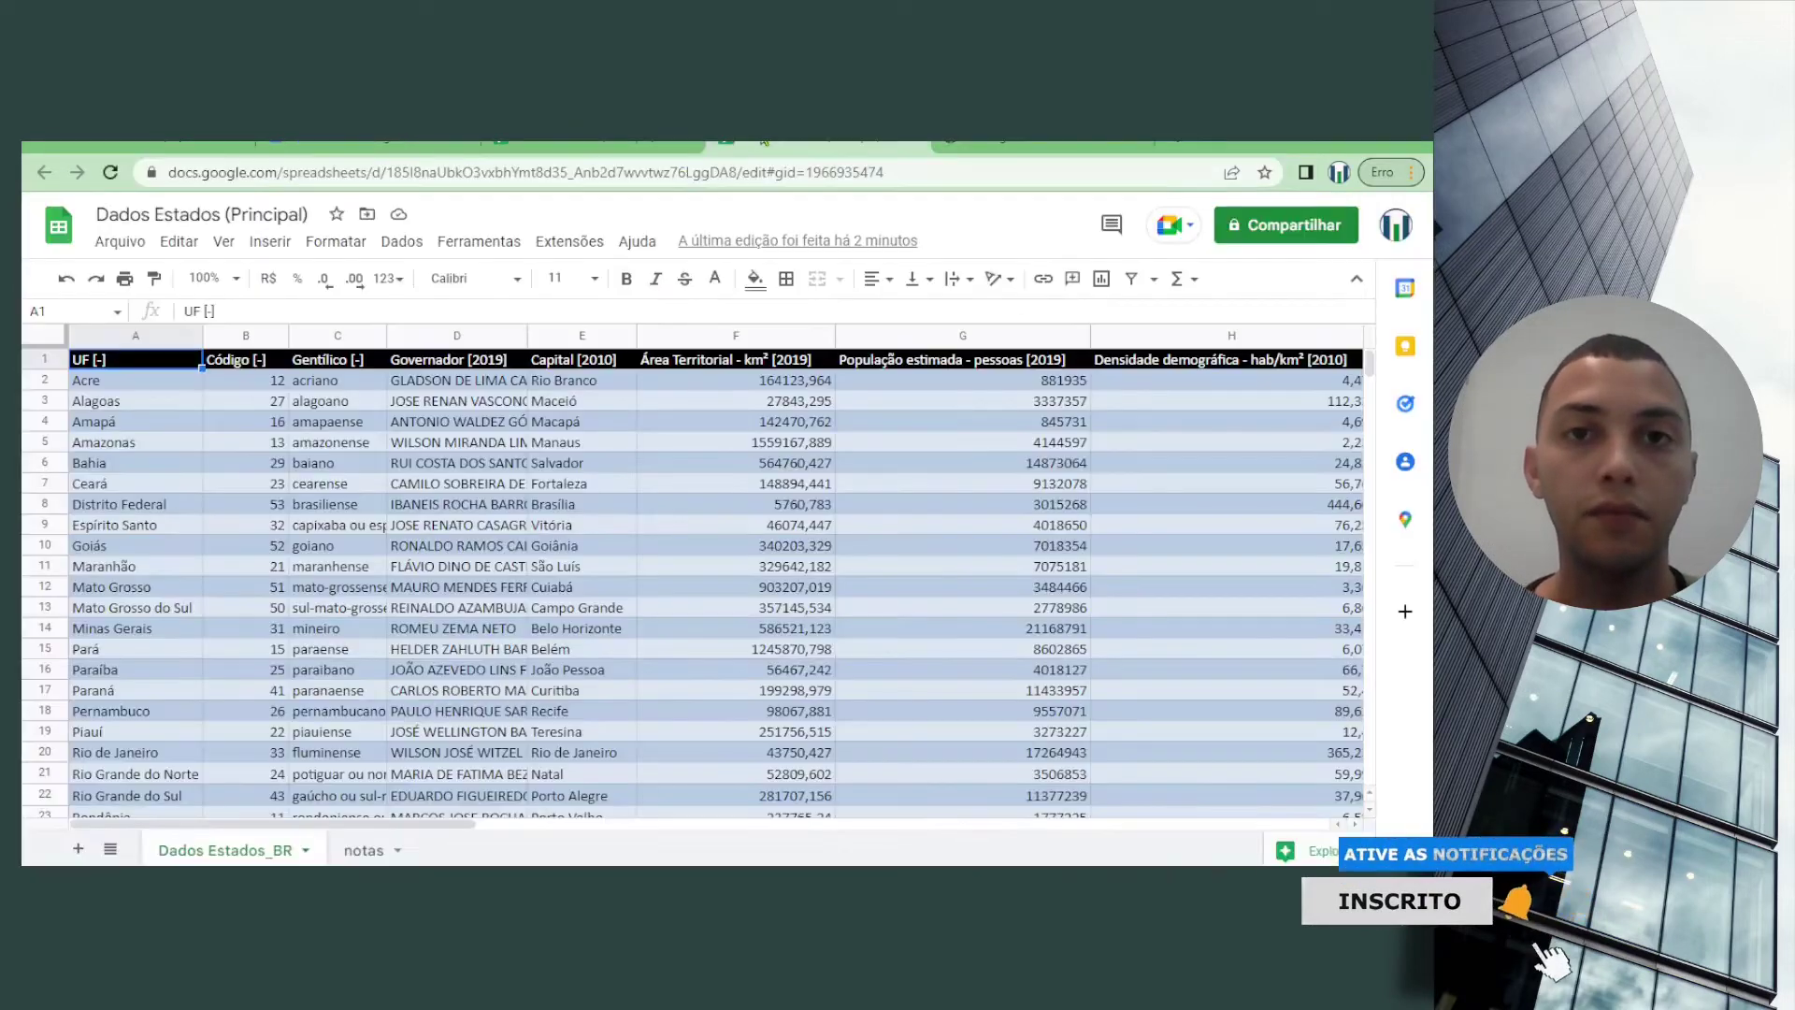
Underline the text "Acre" in cell A2.
left_click(165, 387)
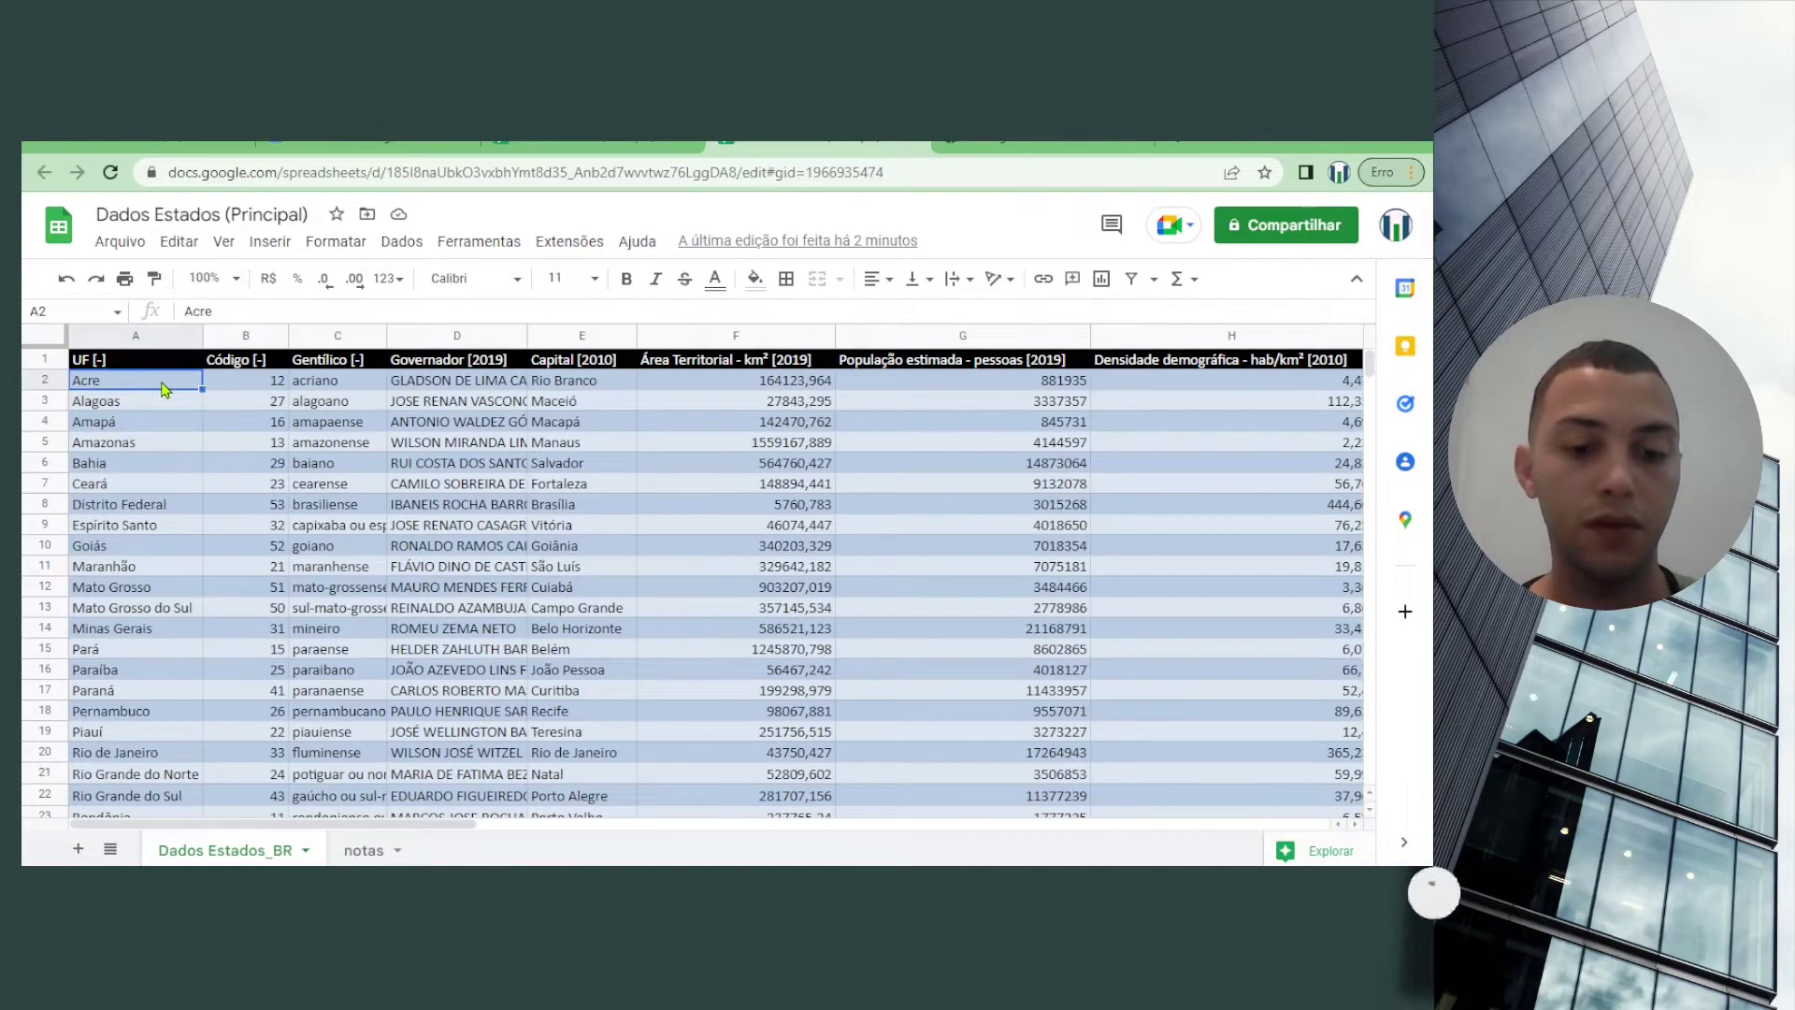
key("ctrl+u")
left_click(161, 402)
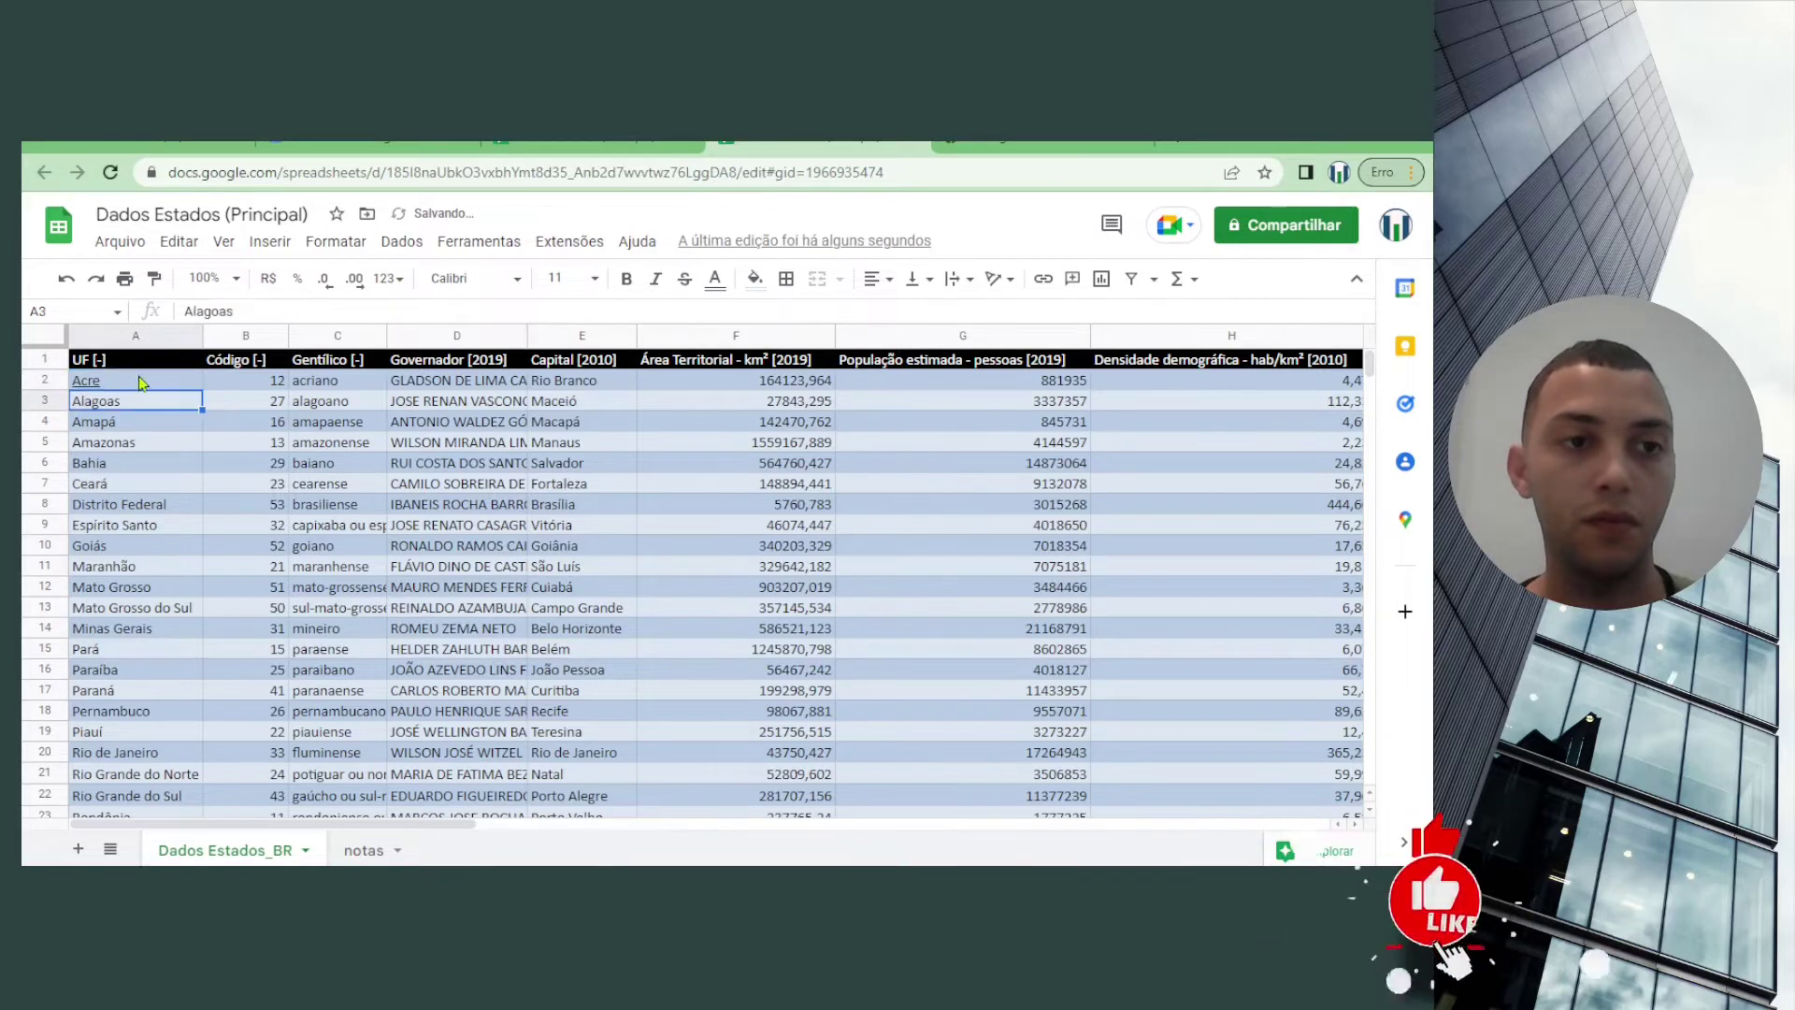
Create a pivot table on a new sheet from the entire Dados Estados_BR sheet, with UF [-] as its row field.
left_click(58, 337)
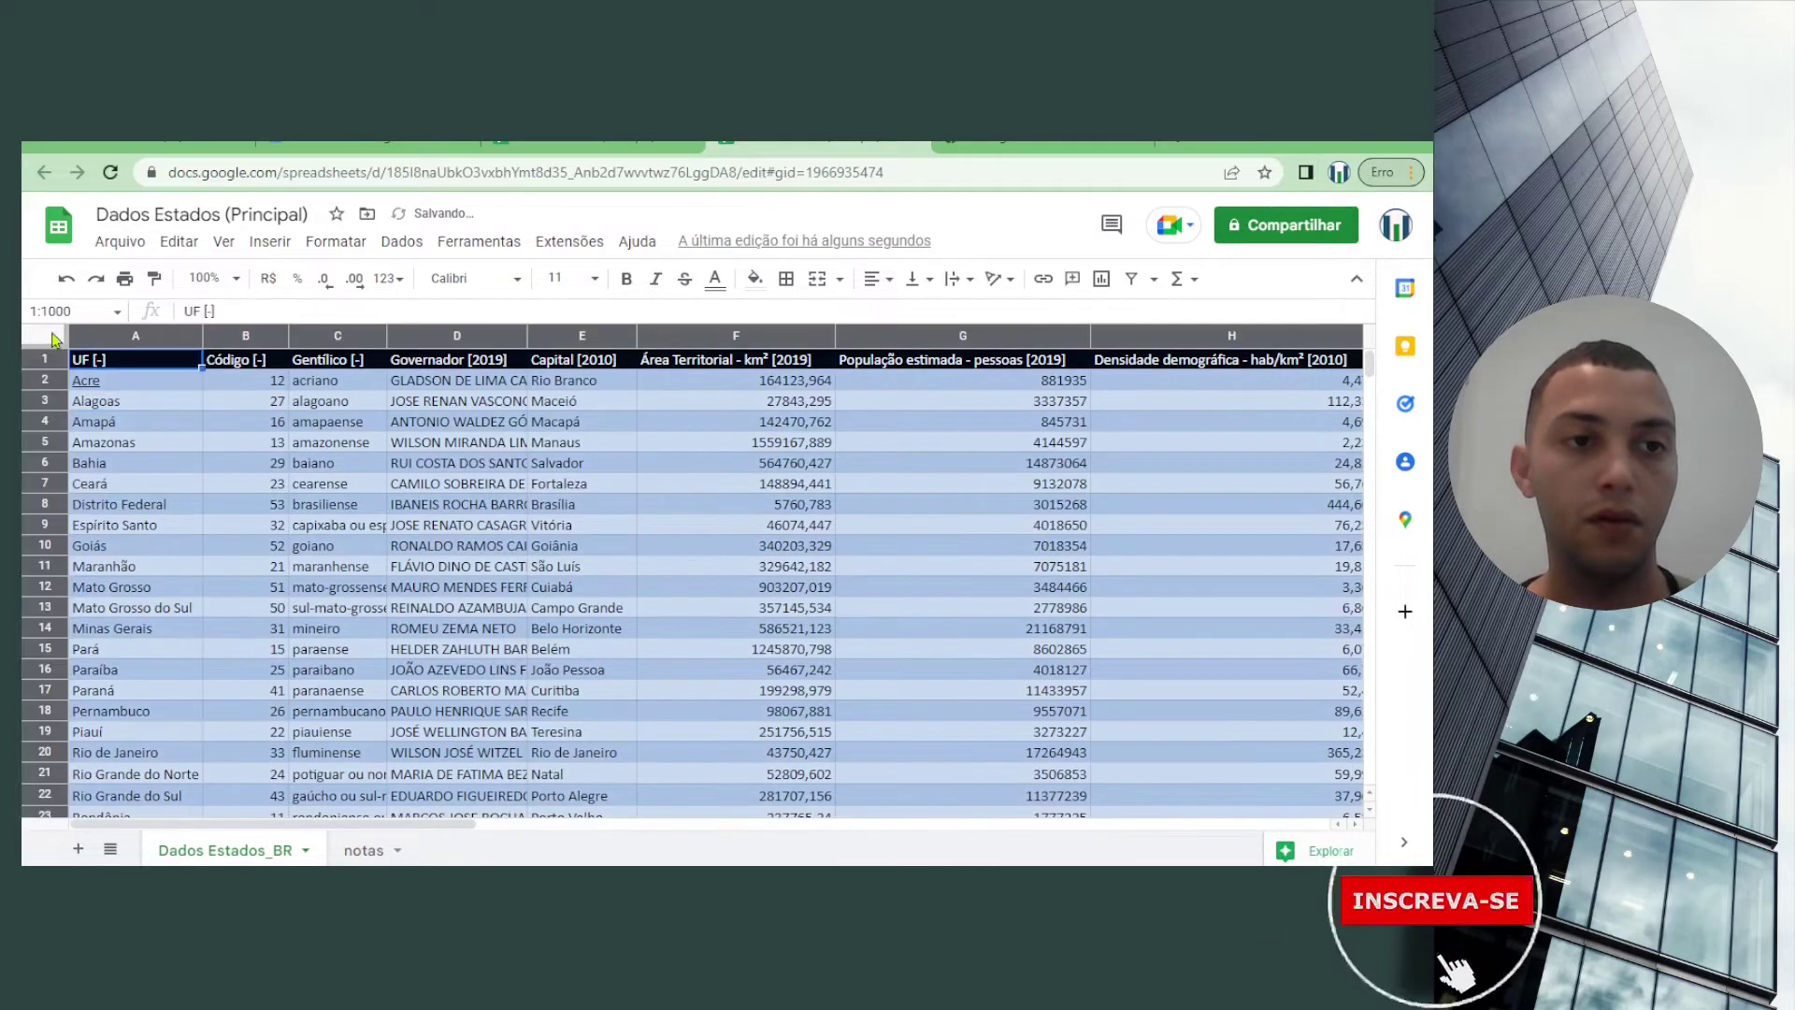
left_click(267, 243)
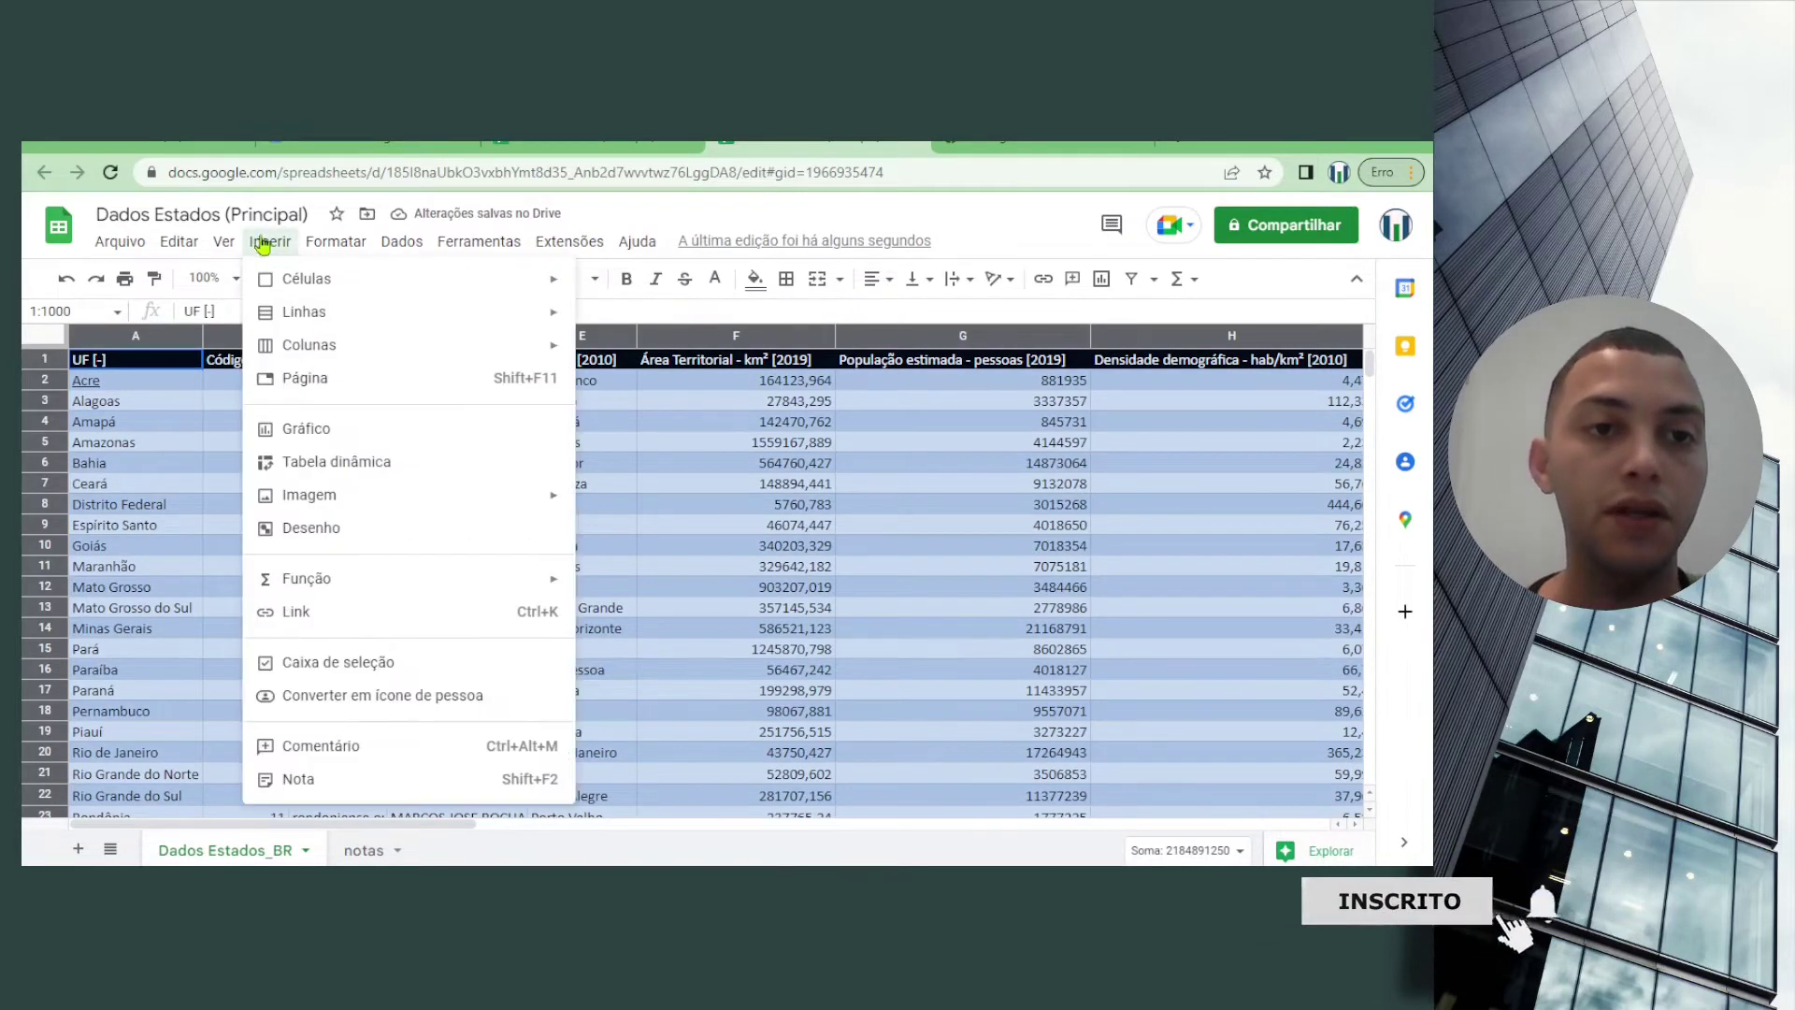
left_click(366, 474)
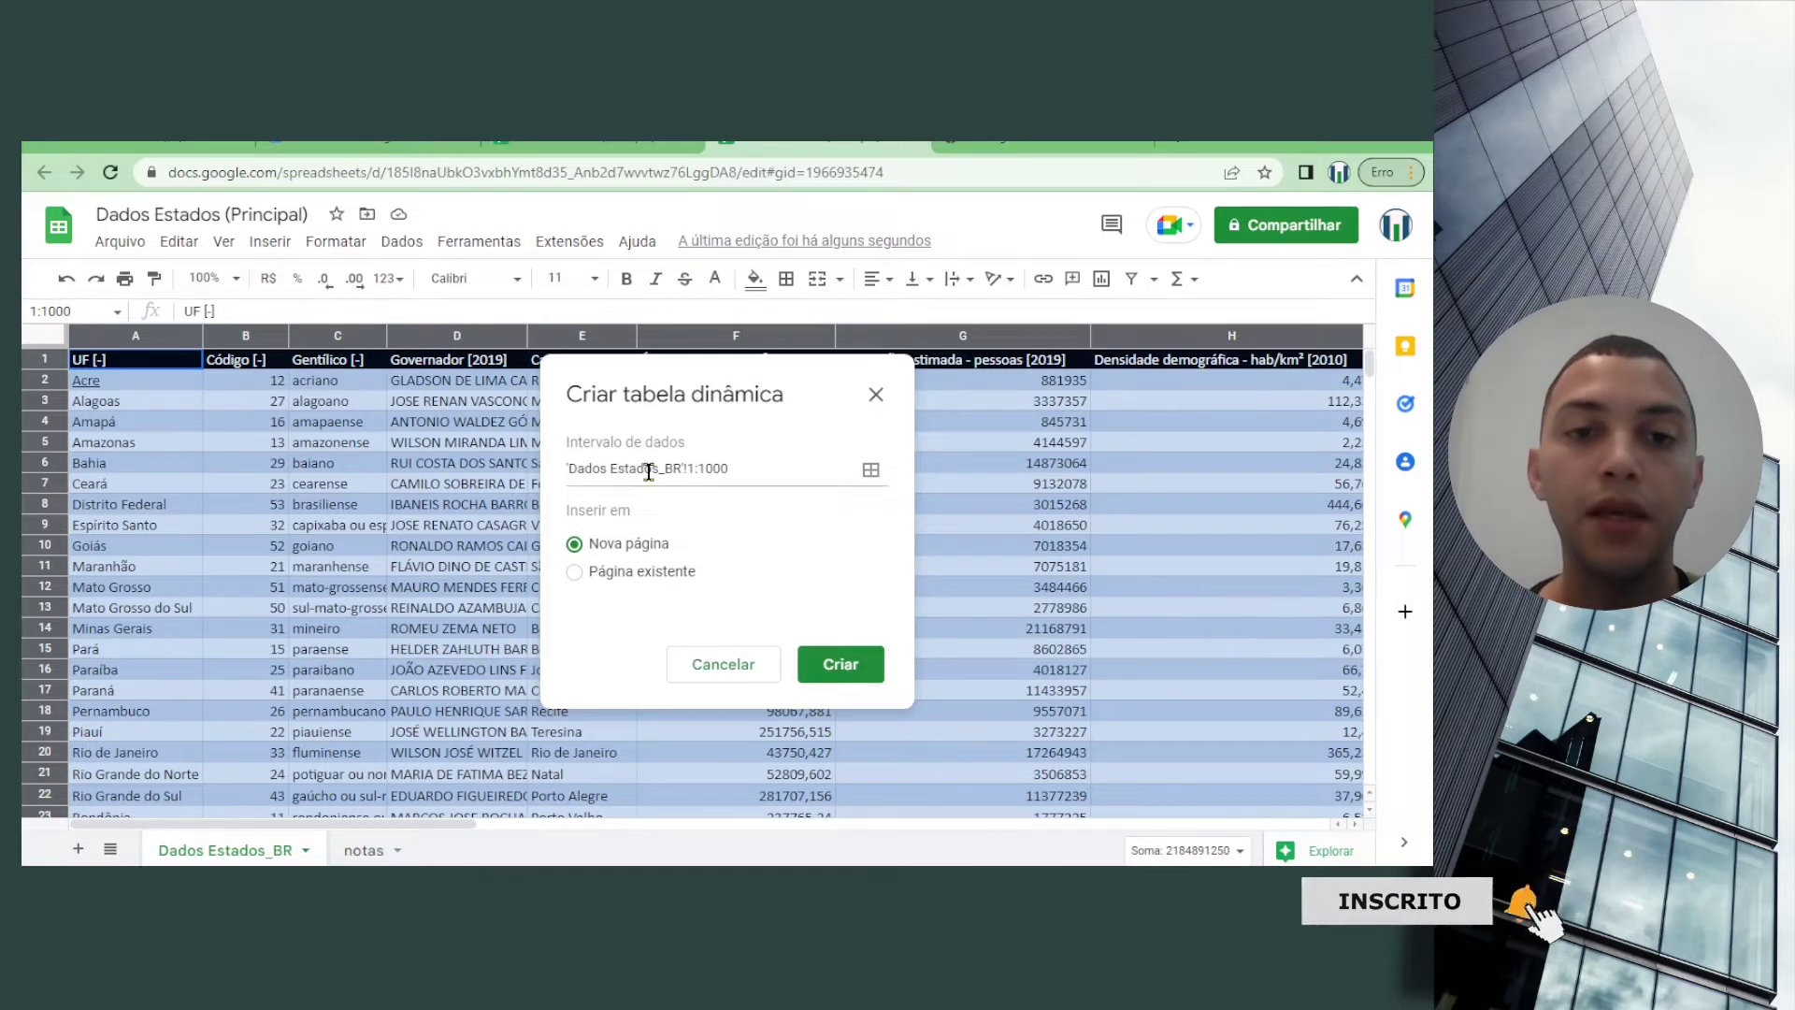
left_click_drag(567, 441, 671, 443)
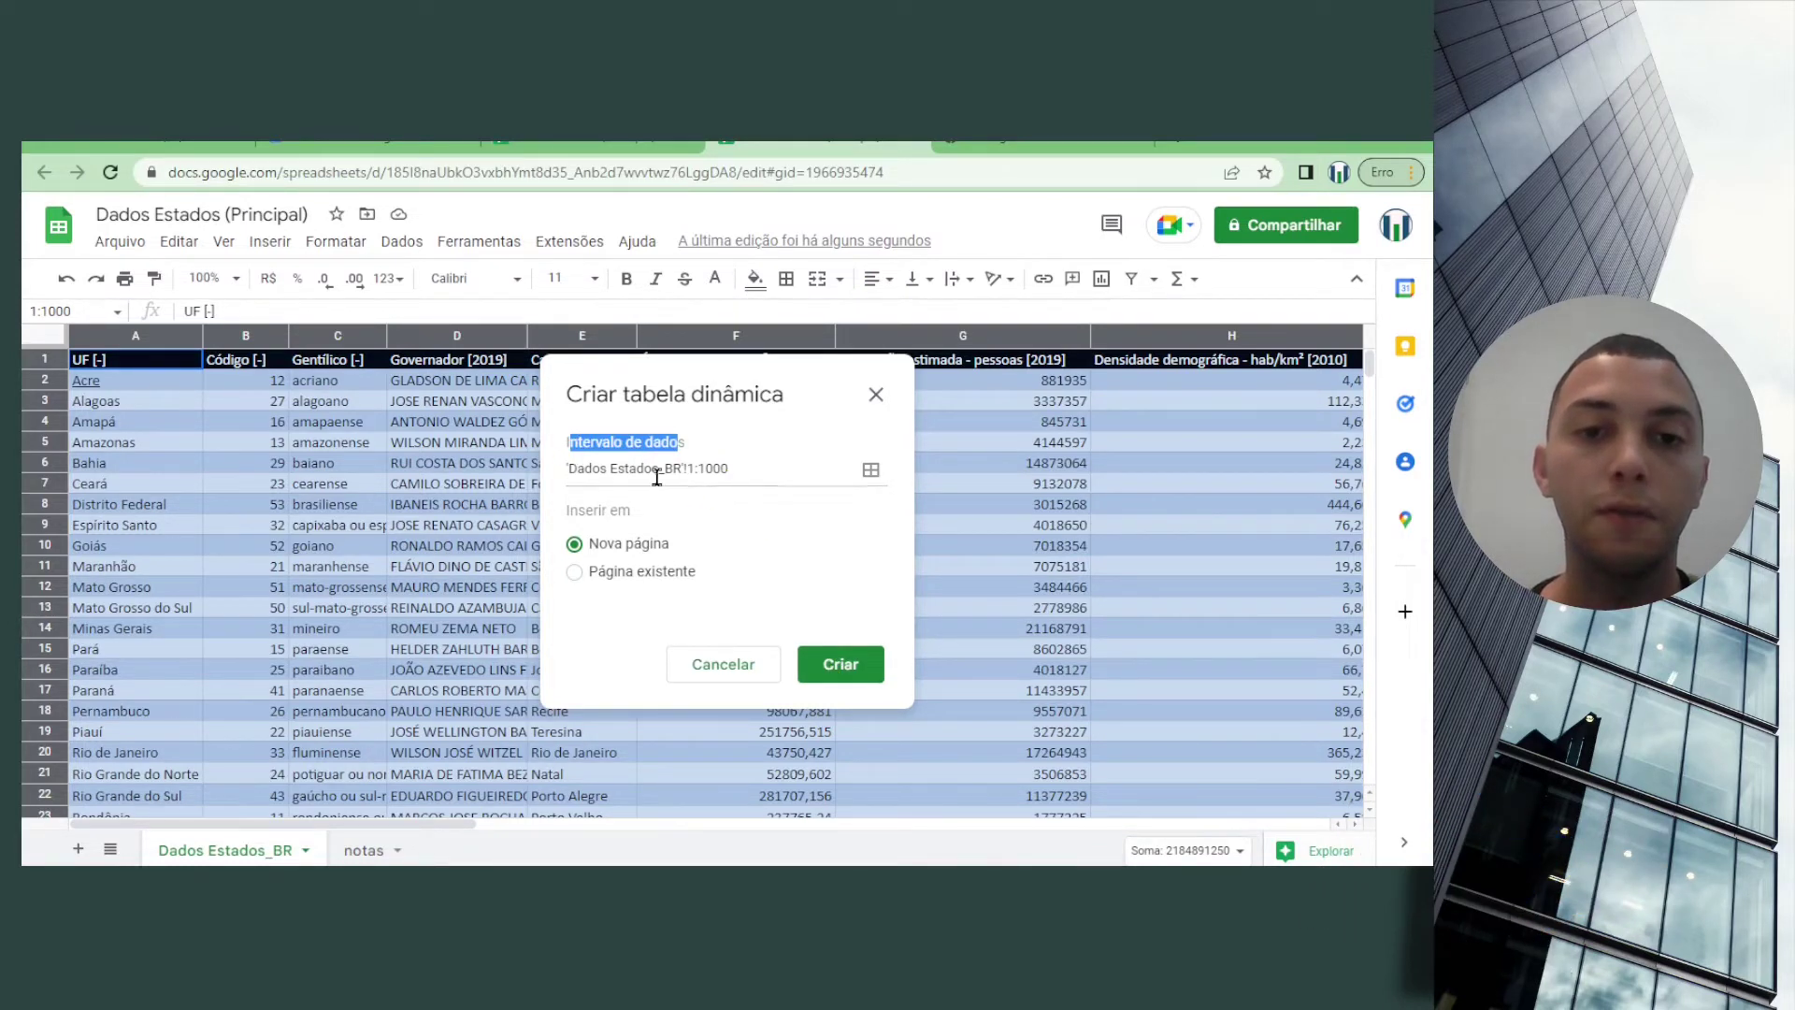
left_click_drag(572, 472, 678, 472)
left_click(694, 473)
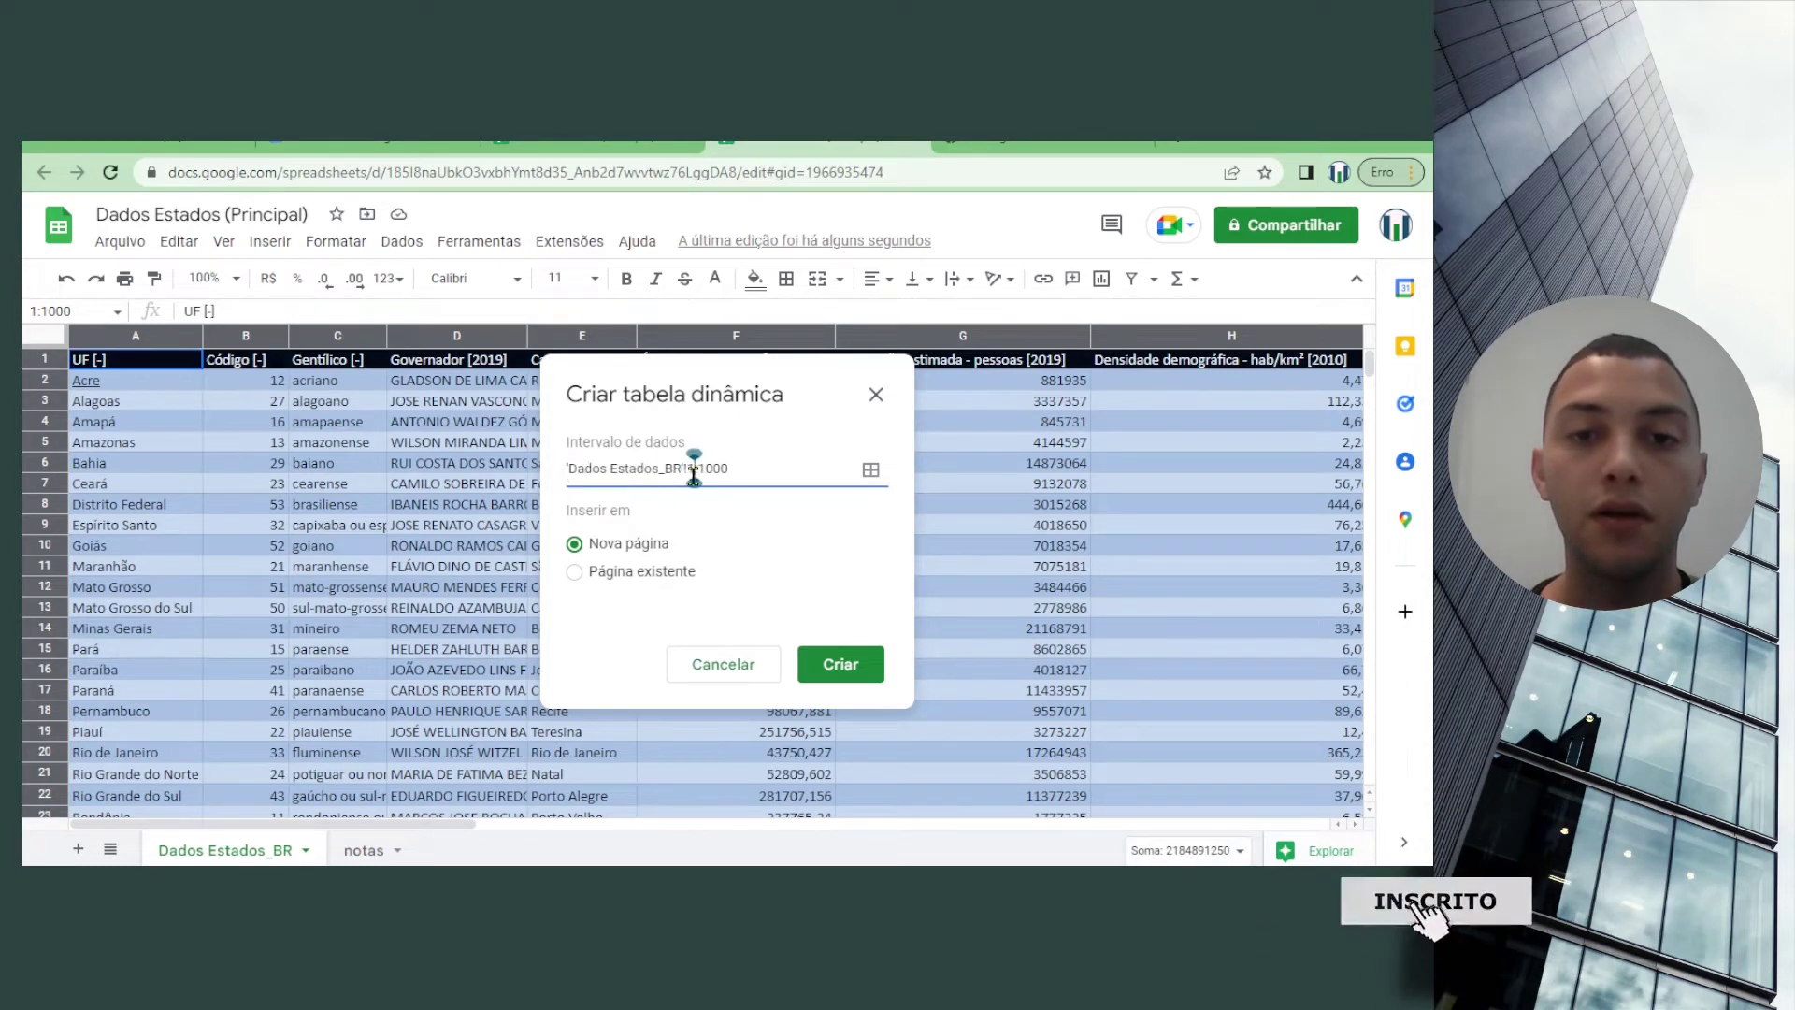
left_click(839, 672)
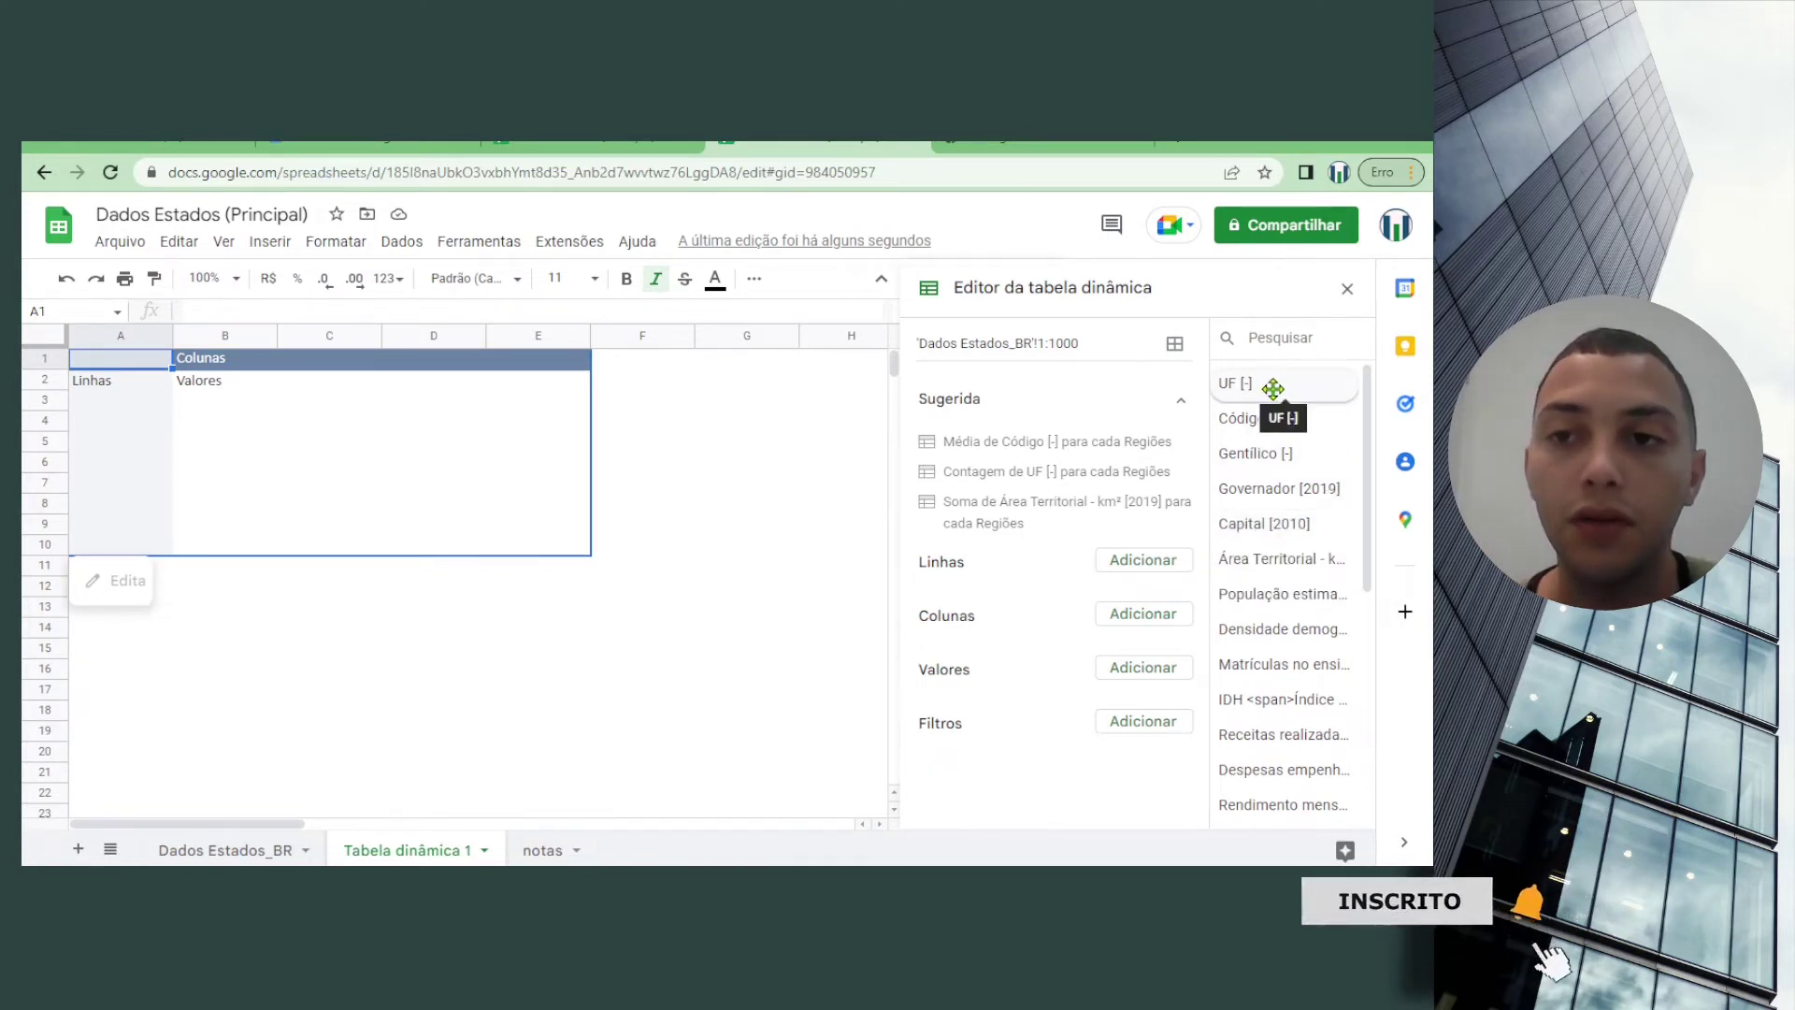
left_click_drag(1277, 386, 989, 588)
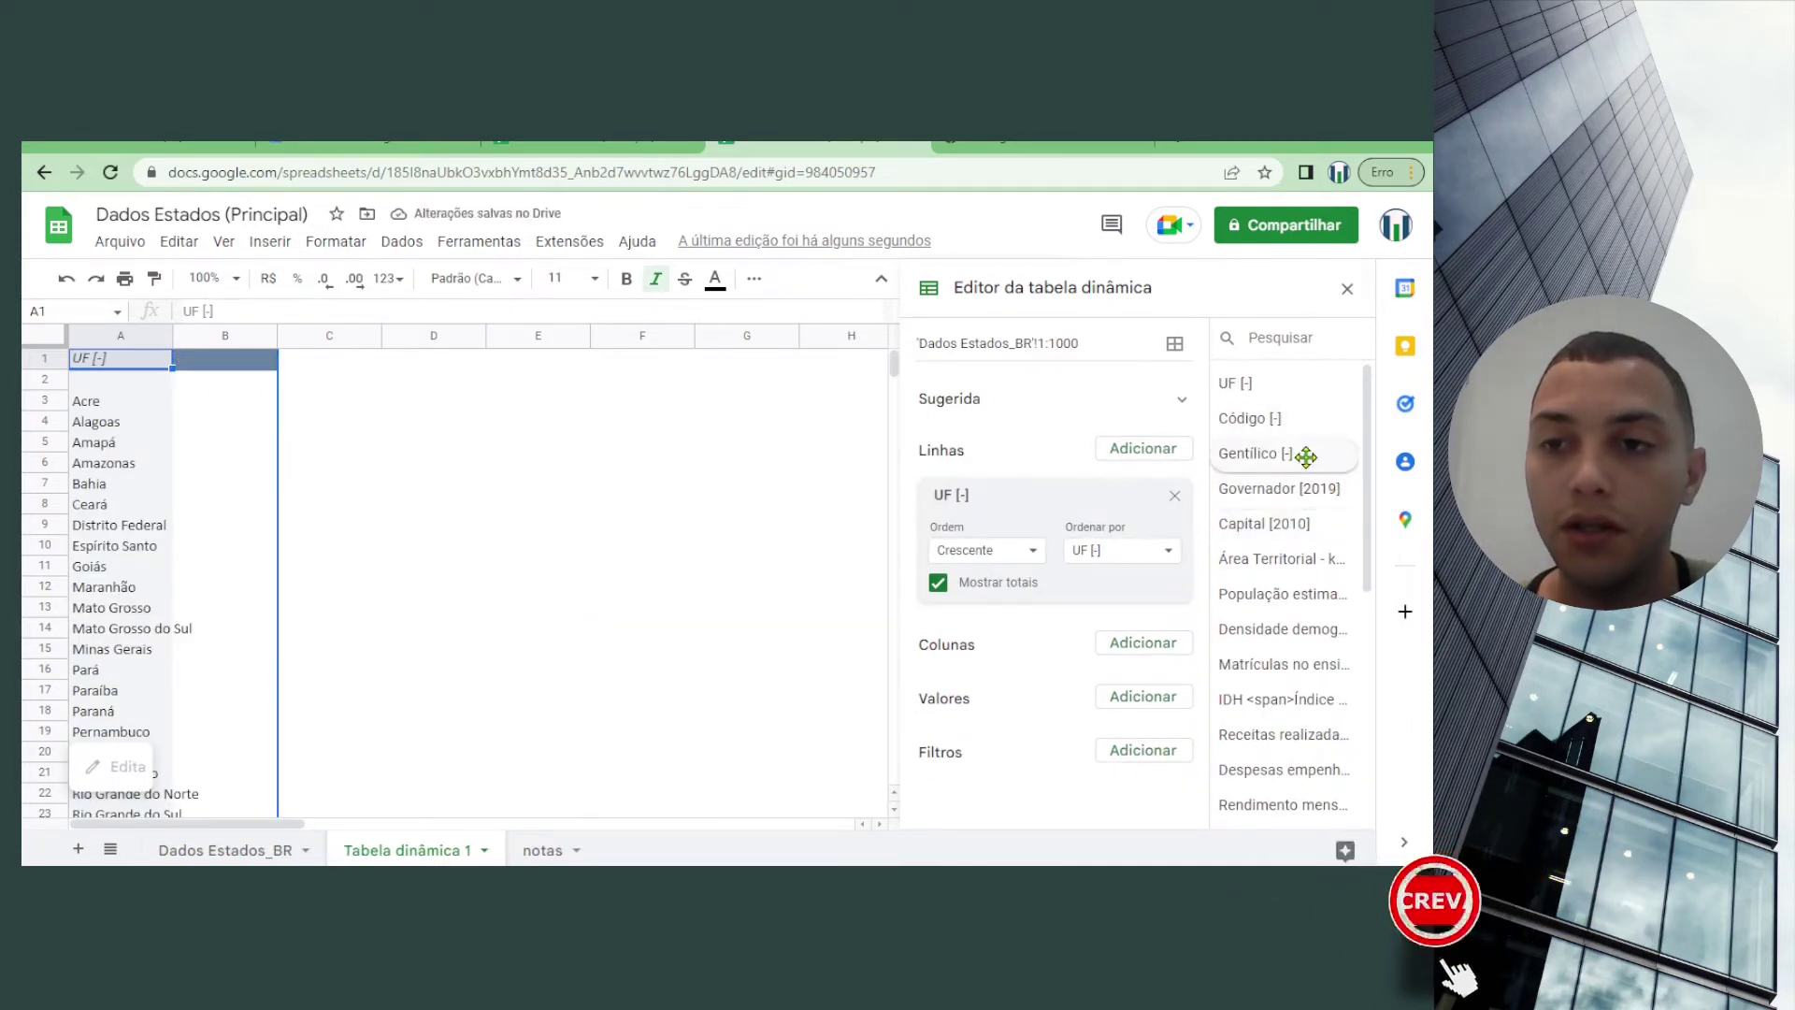
Add Área Territorial - km² [2019] as a summed value in the pivot table and widen column B.
left_click_drag(1304, 559, 1024, 745)
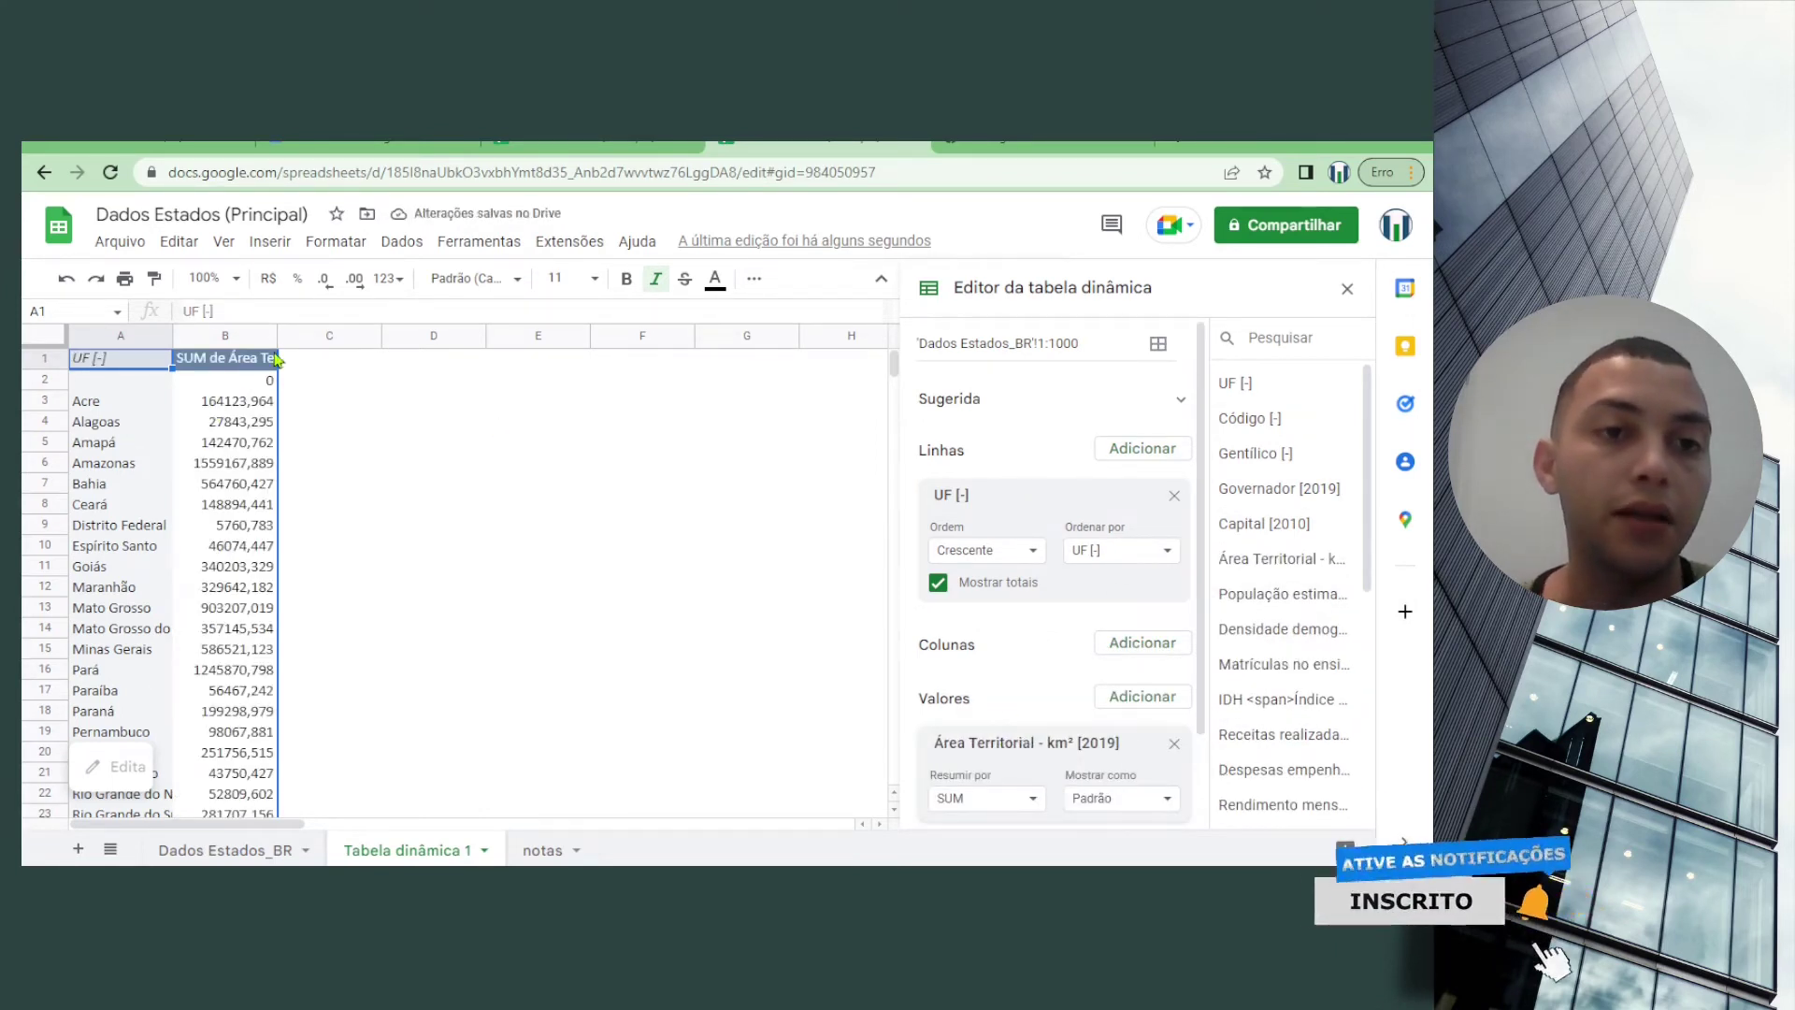
left_click_drag(271, 341, 334, 341)
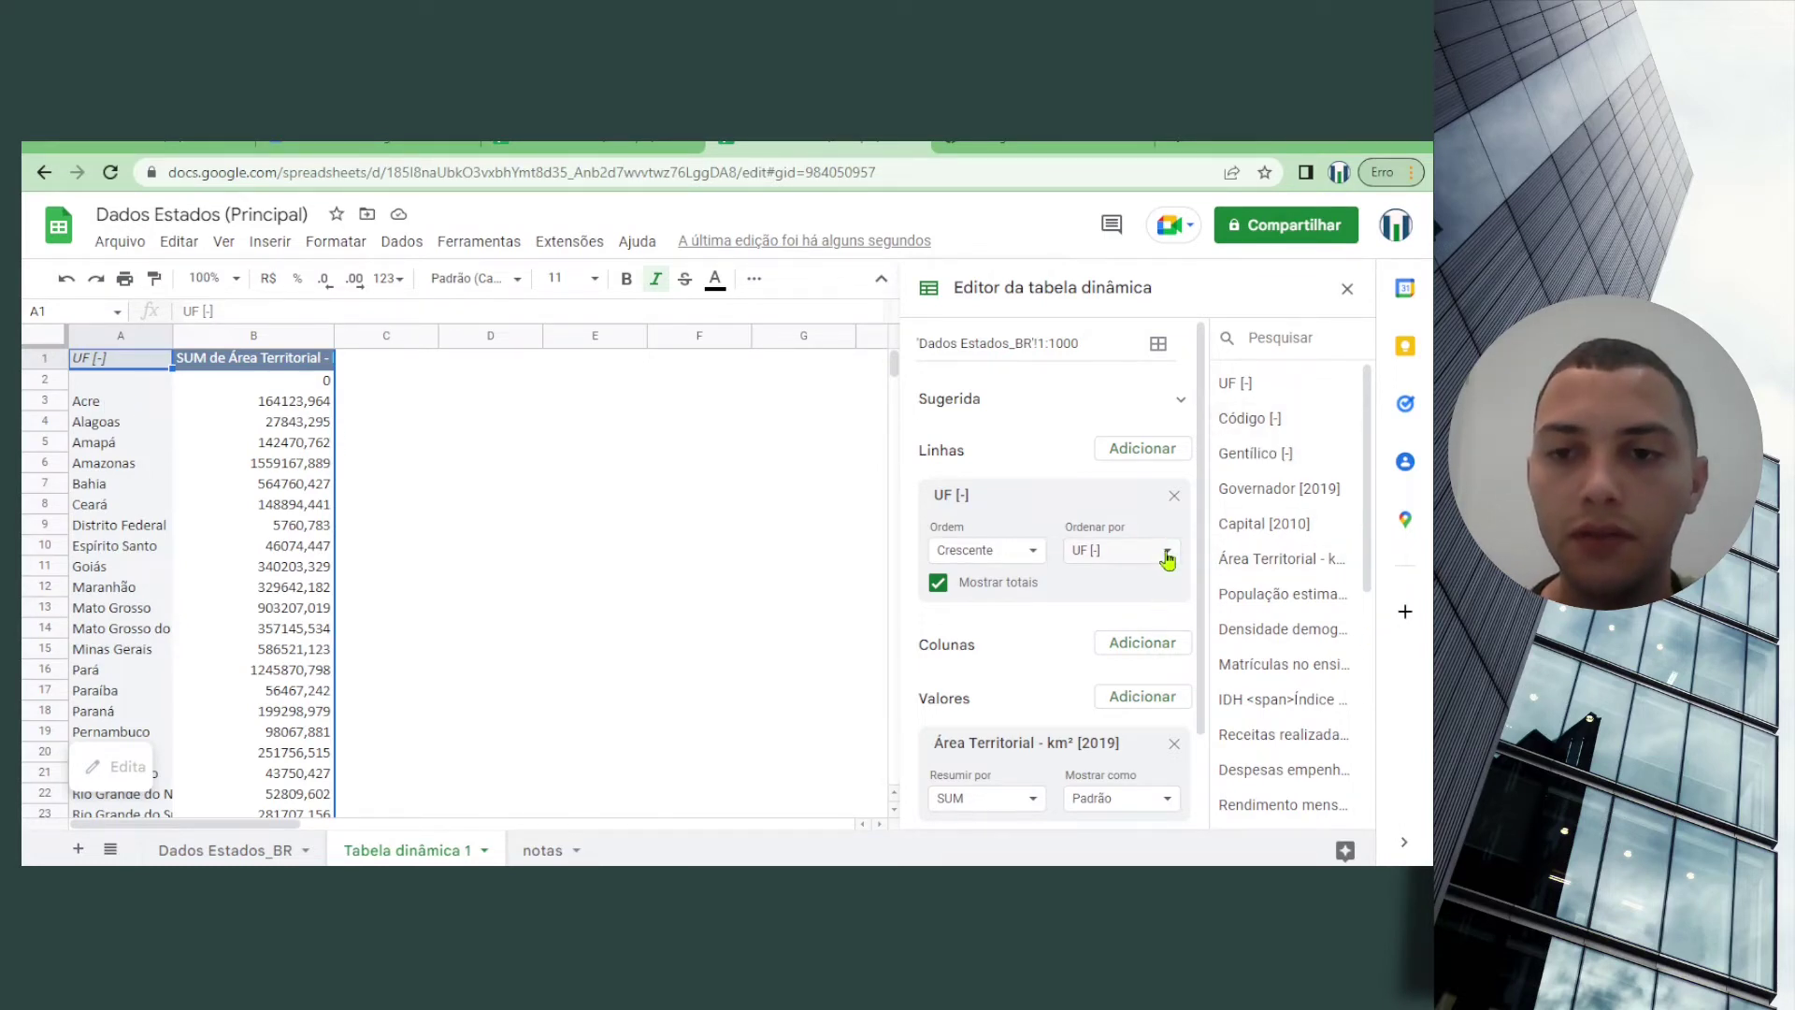
Replace the pivot table's row field UF [-] with Regiões.
left_click(1174, 500)
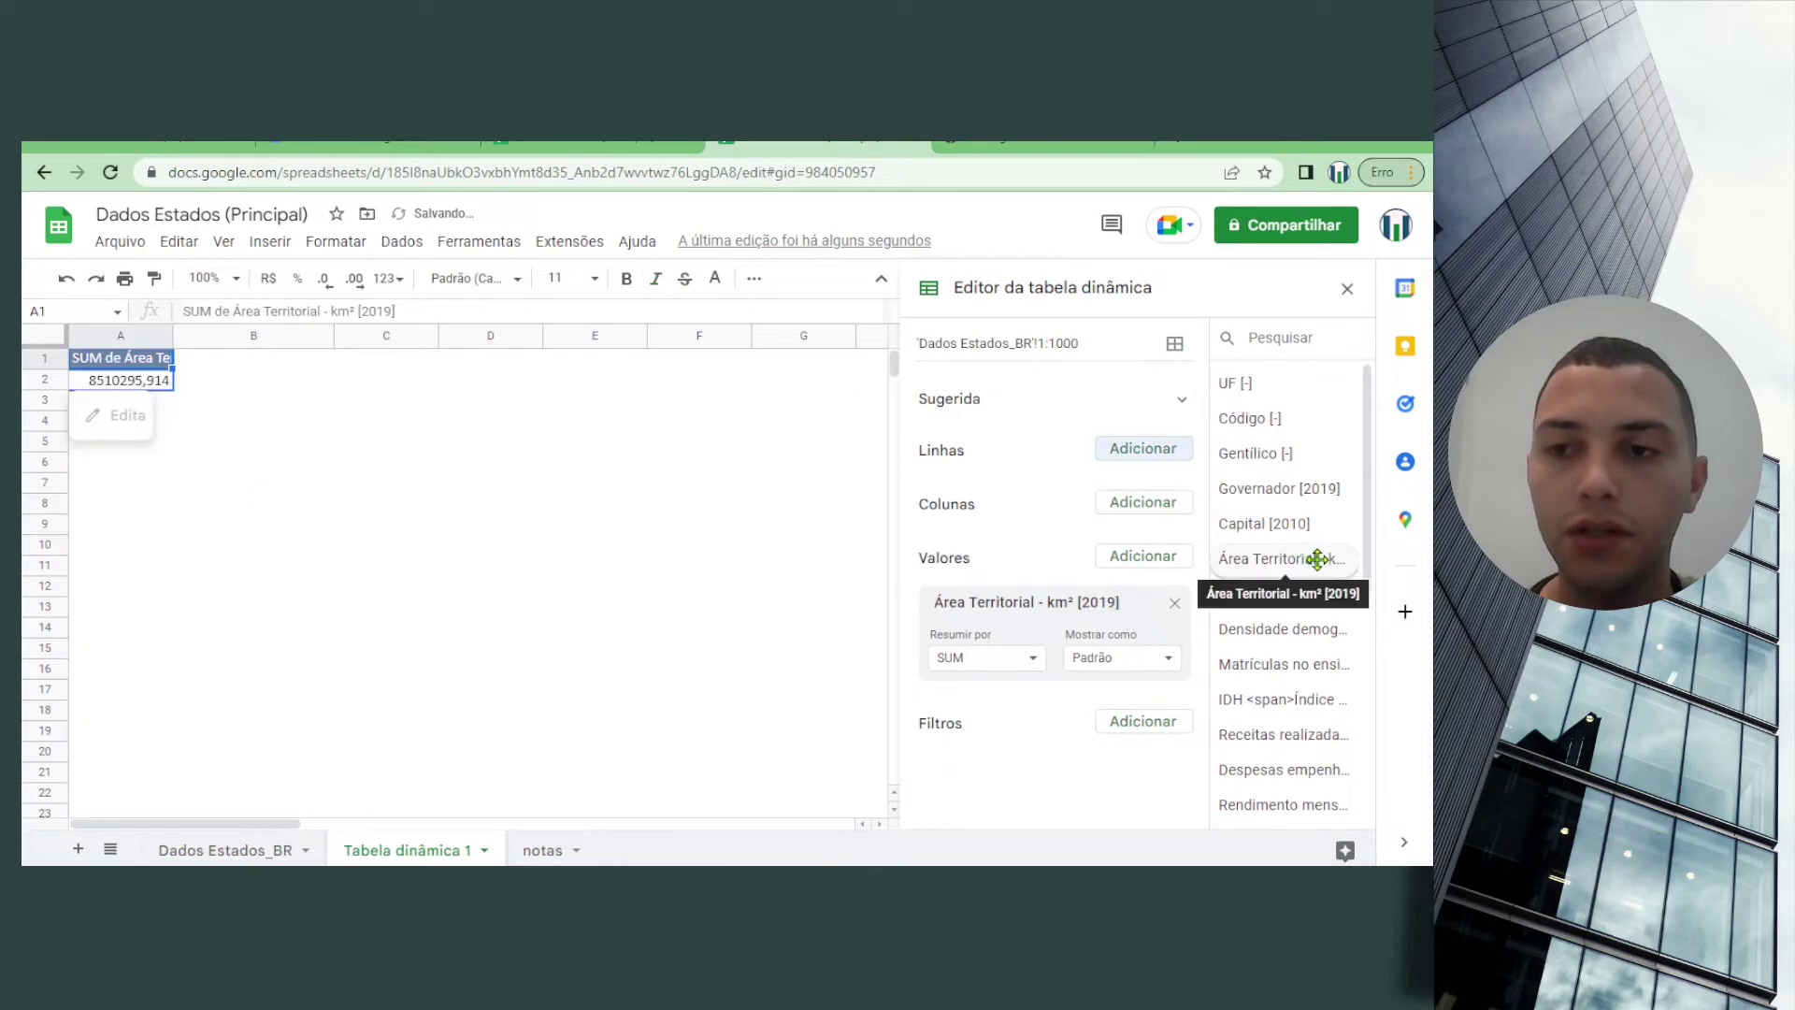
scroll(1310, 589, "down", 5)
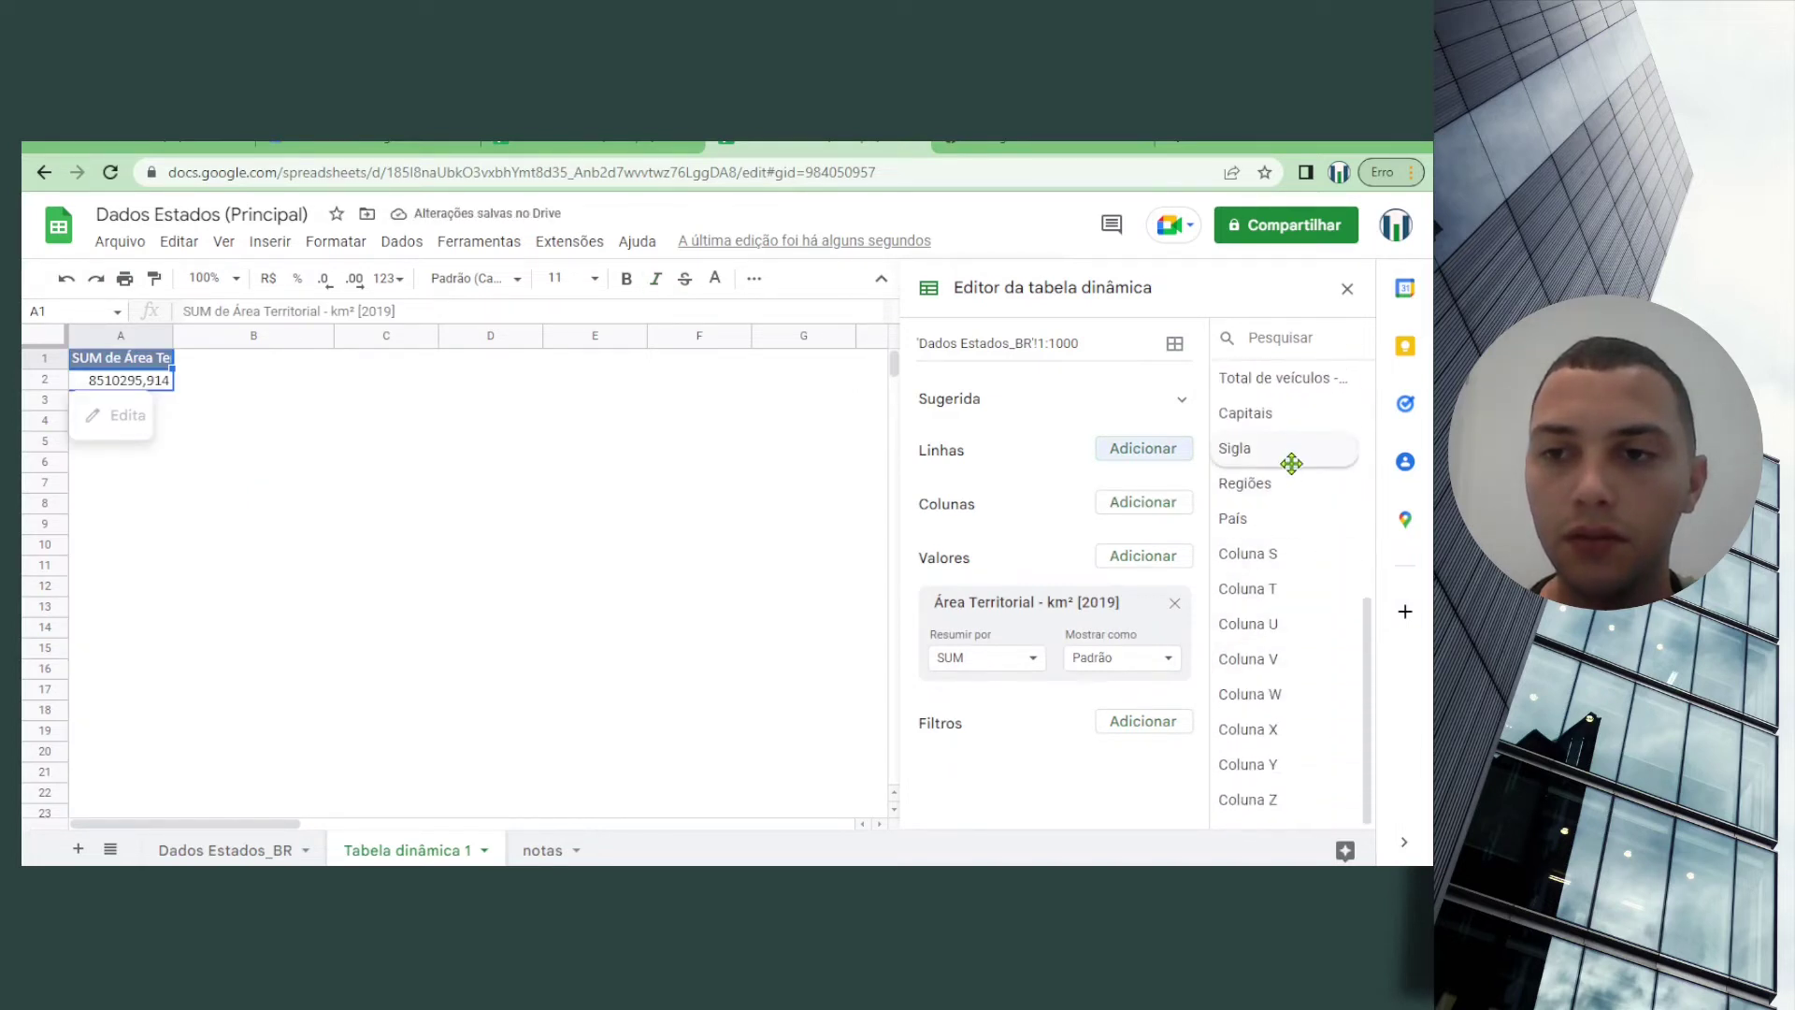
left_click_drag(1275, 476, 973, 464)
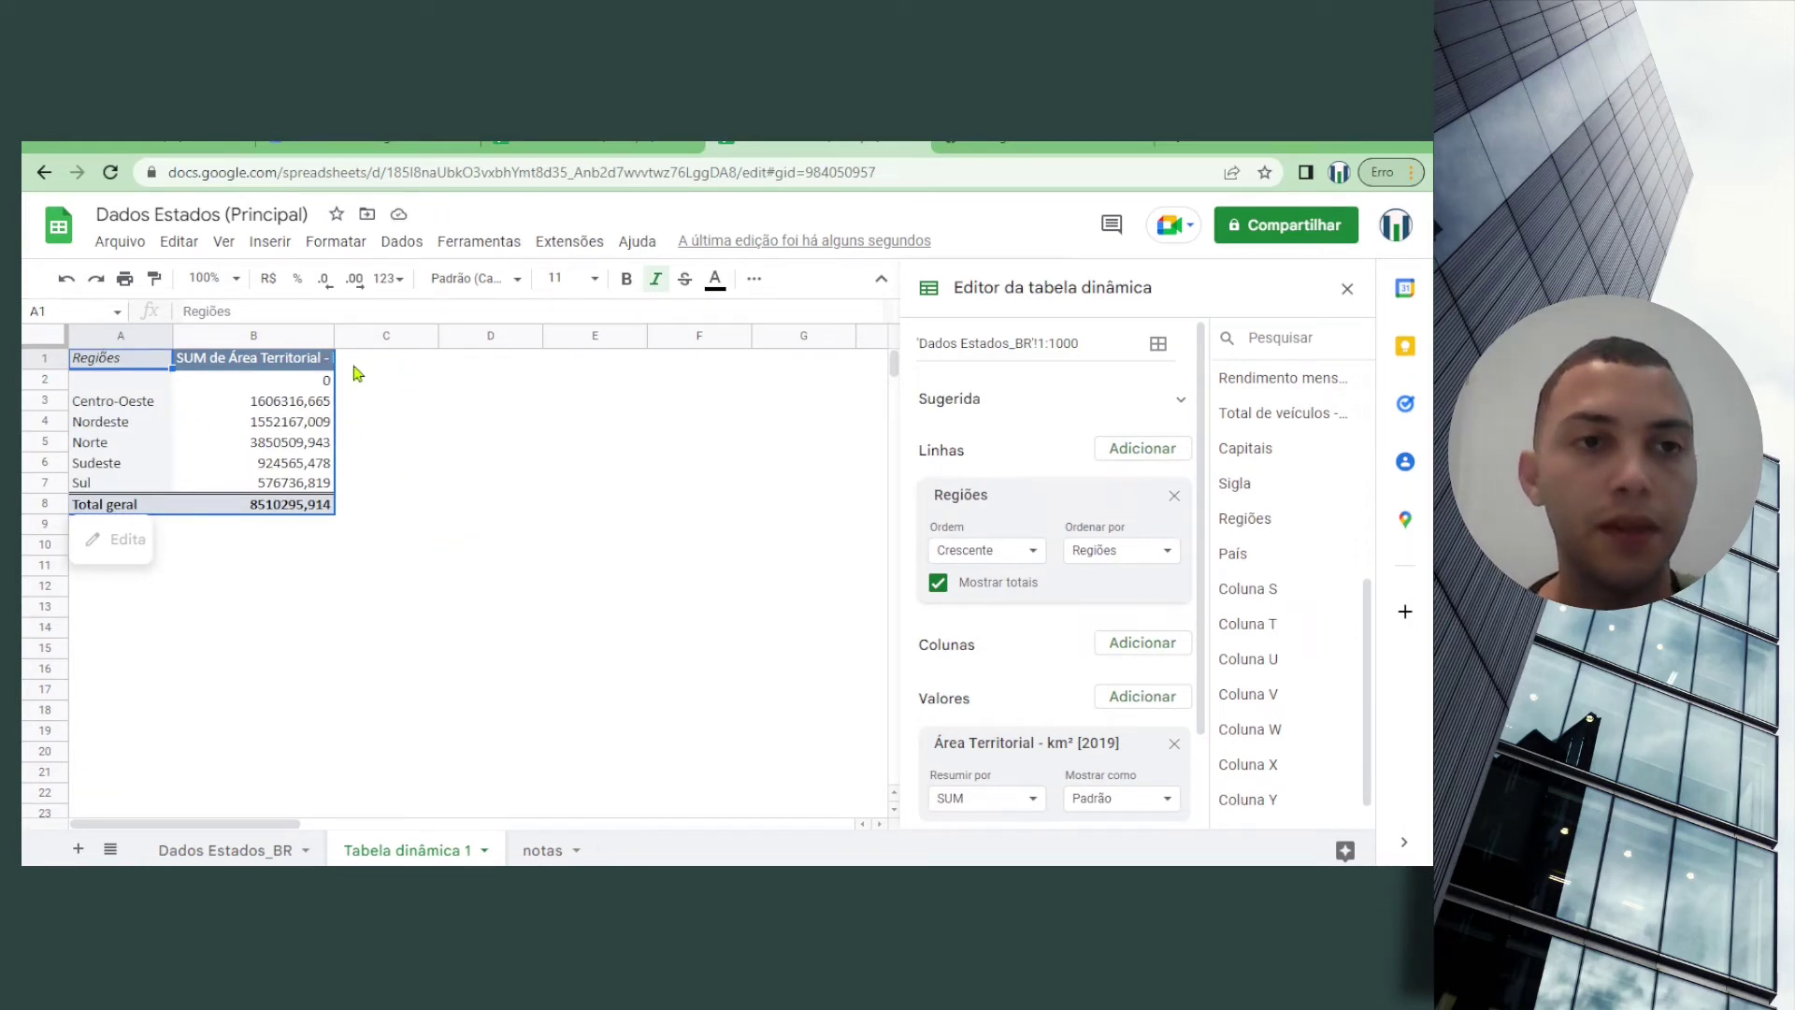
Insert a chart based on the regions pivot table and move it away from the region names in column A.
left_click(131, 404)
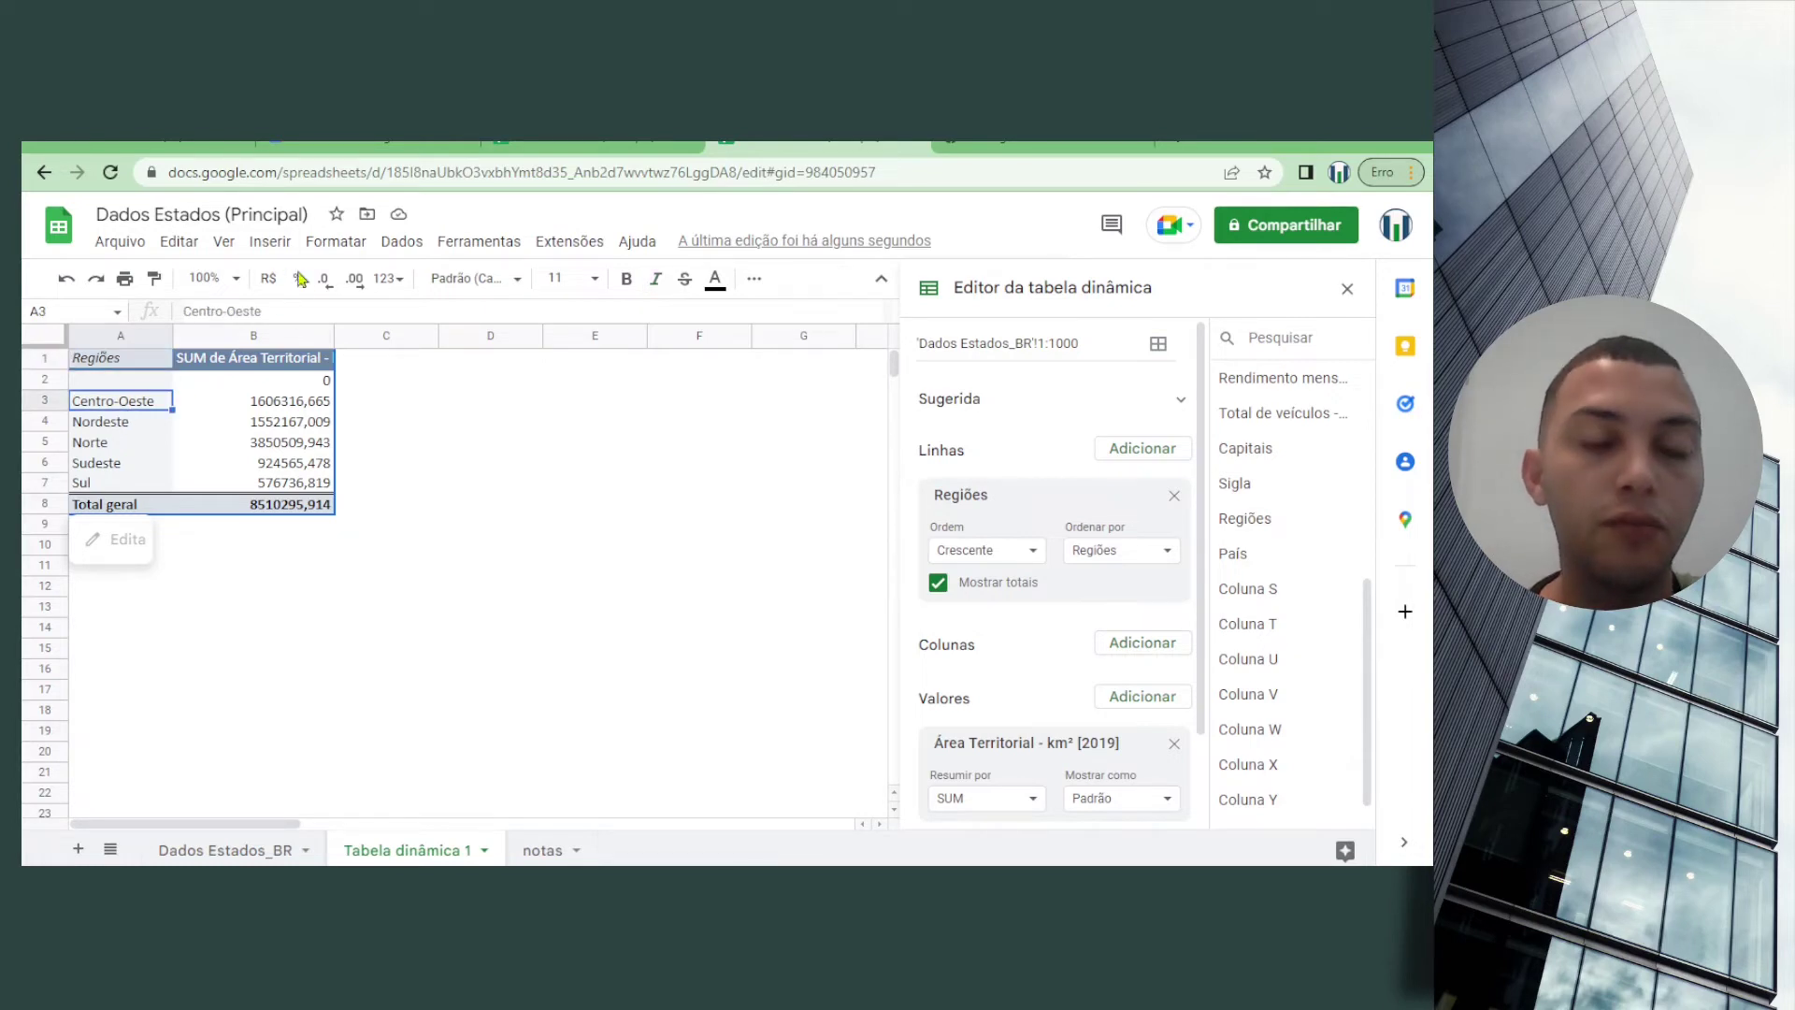
left_click(267, 241)
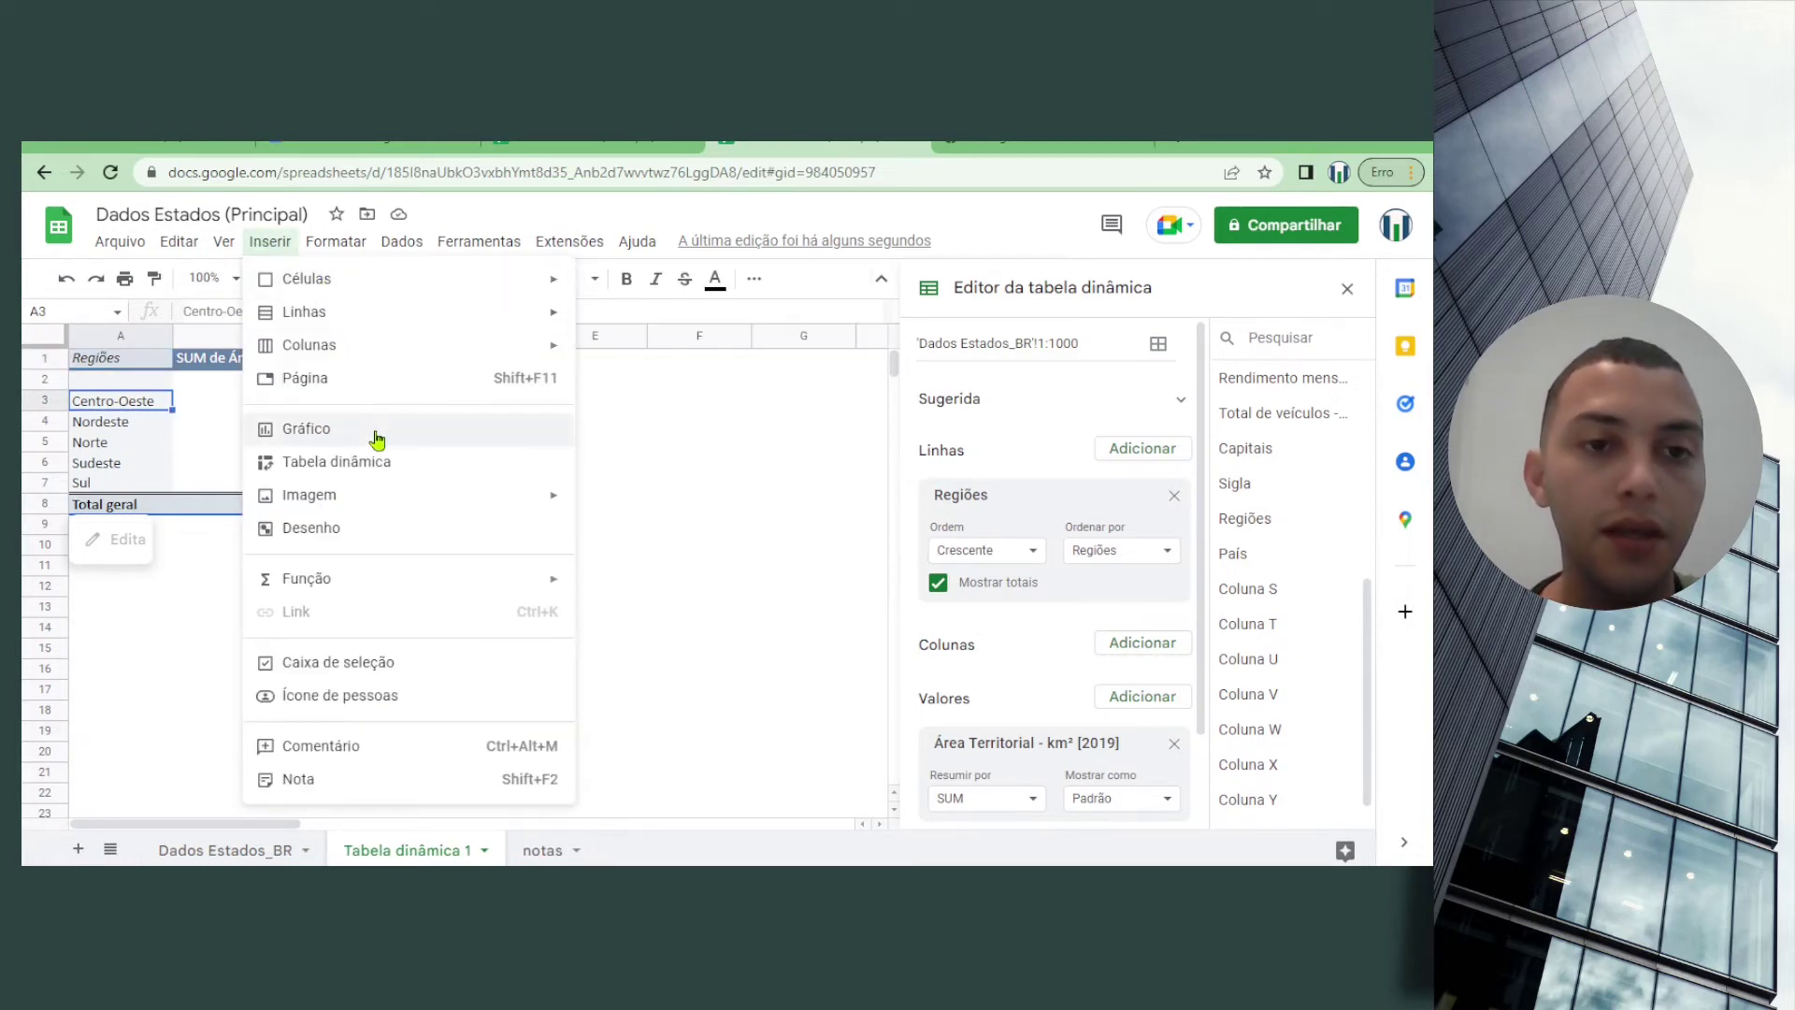
left_click(712, 469)
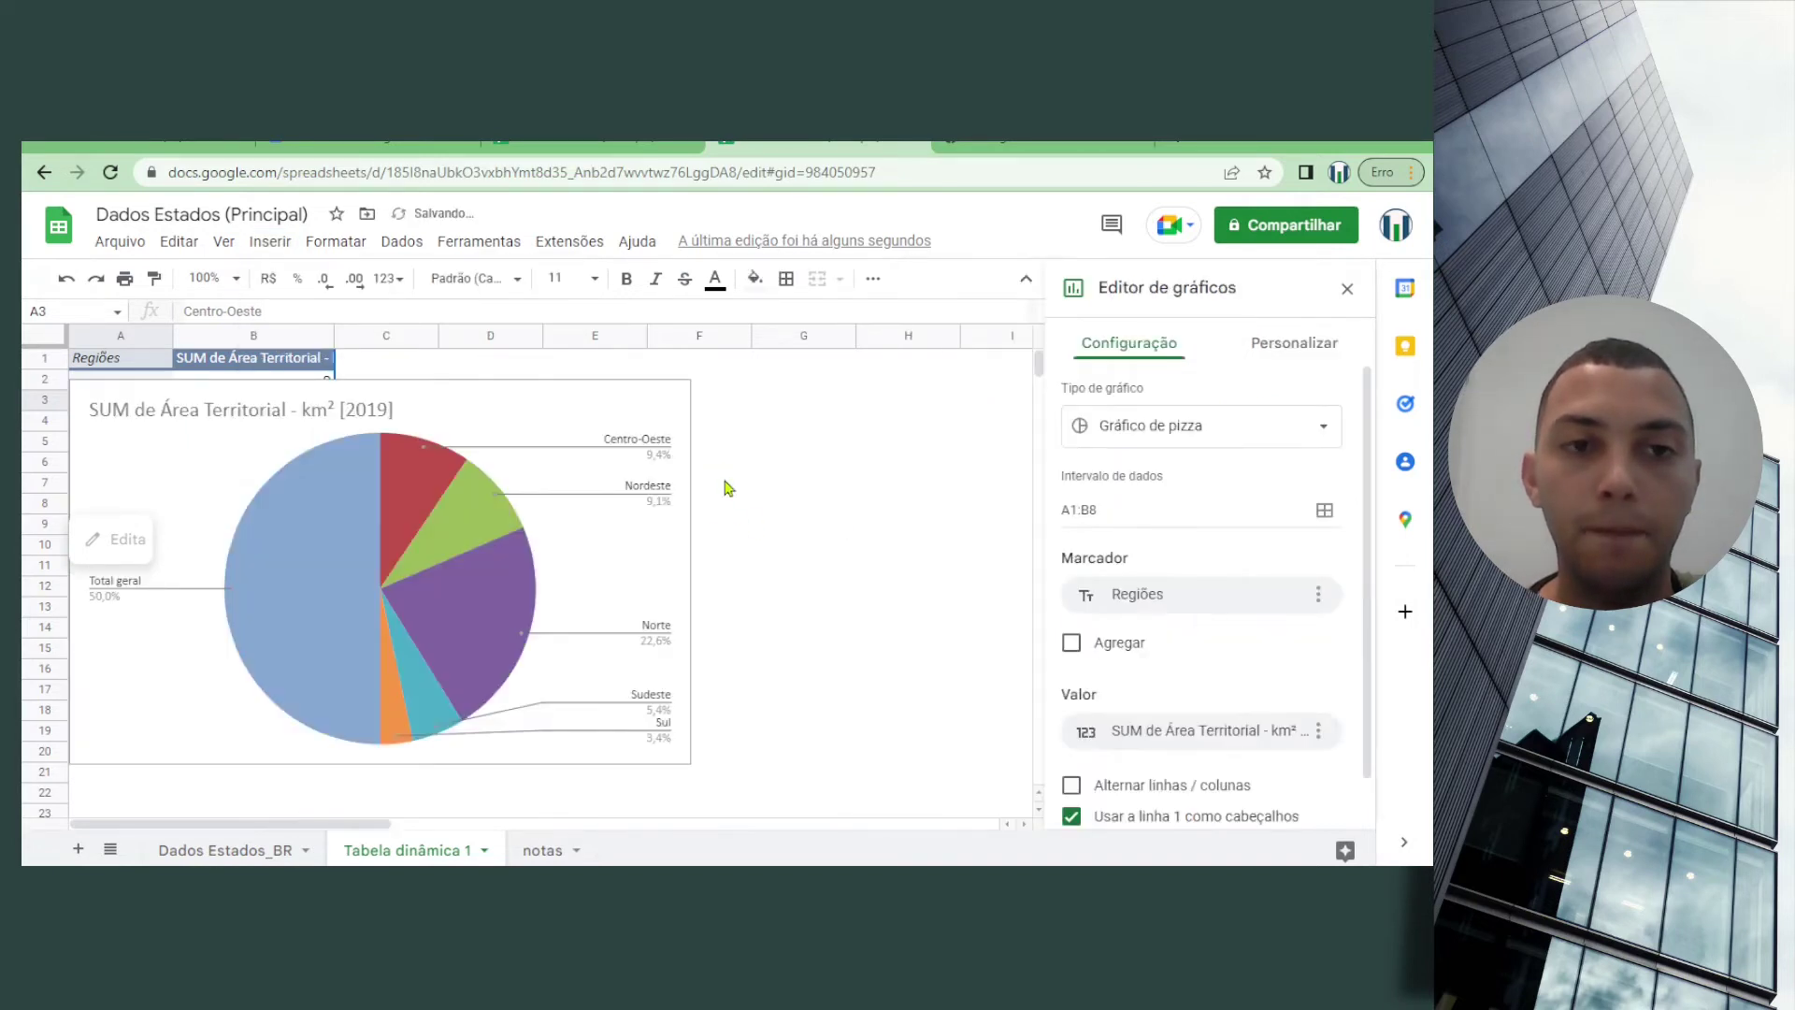
left_click(454, 408)
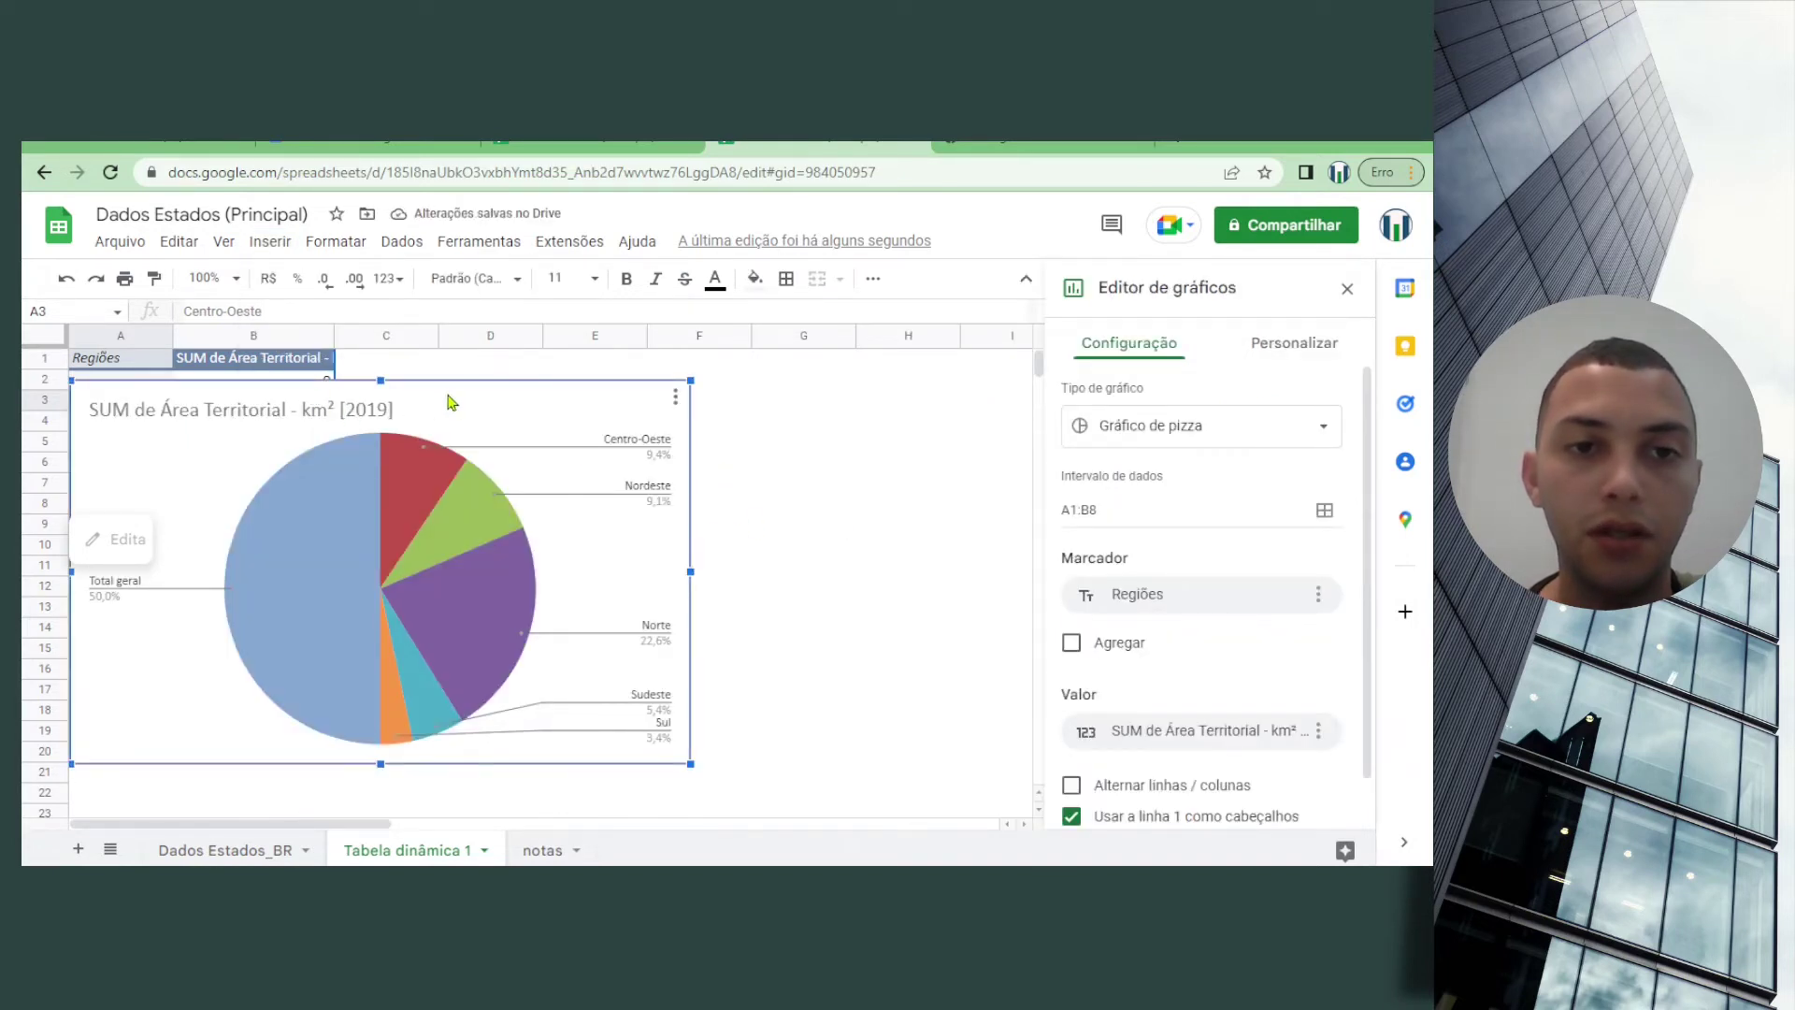
left_click_drag(449, 403, 618, 438)
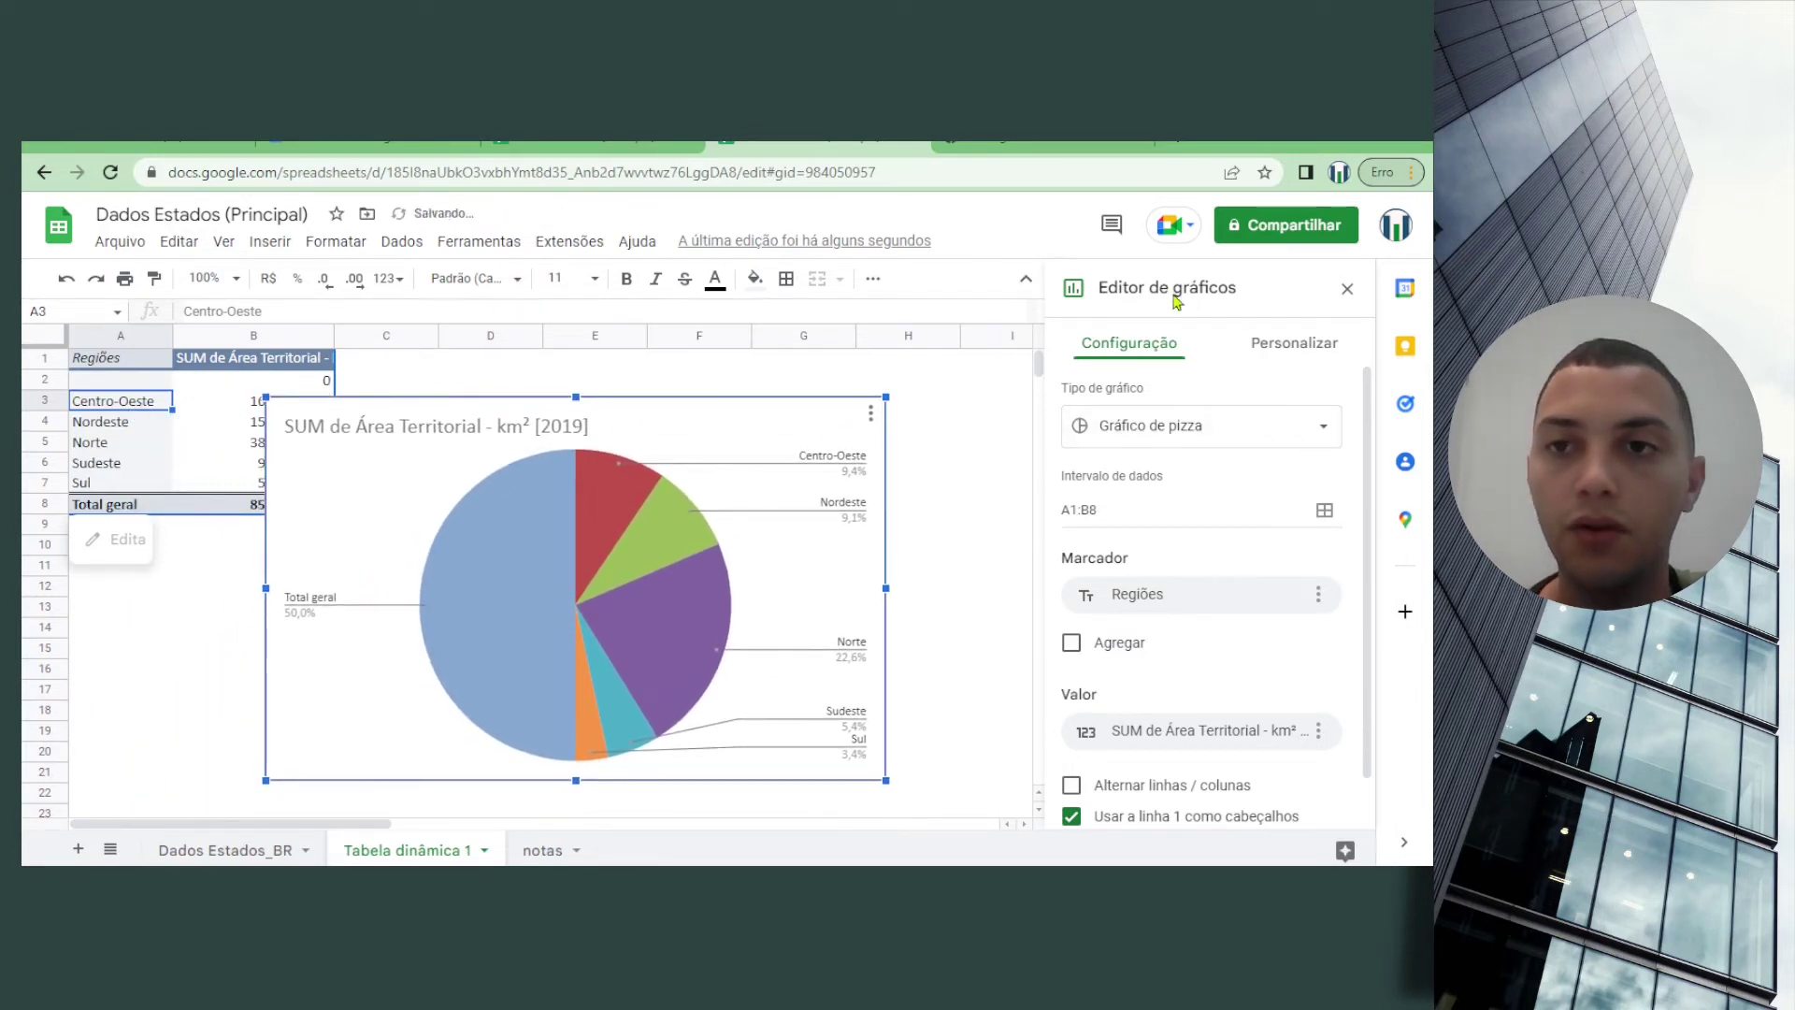
Change the pie chart to a column chart and place it beside the pivot table, starting at column C.
left_click(1321, 435)
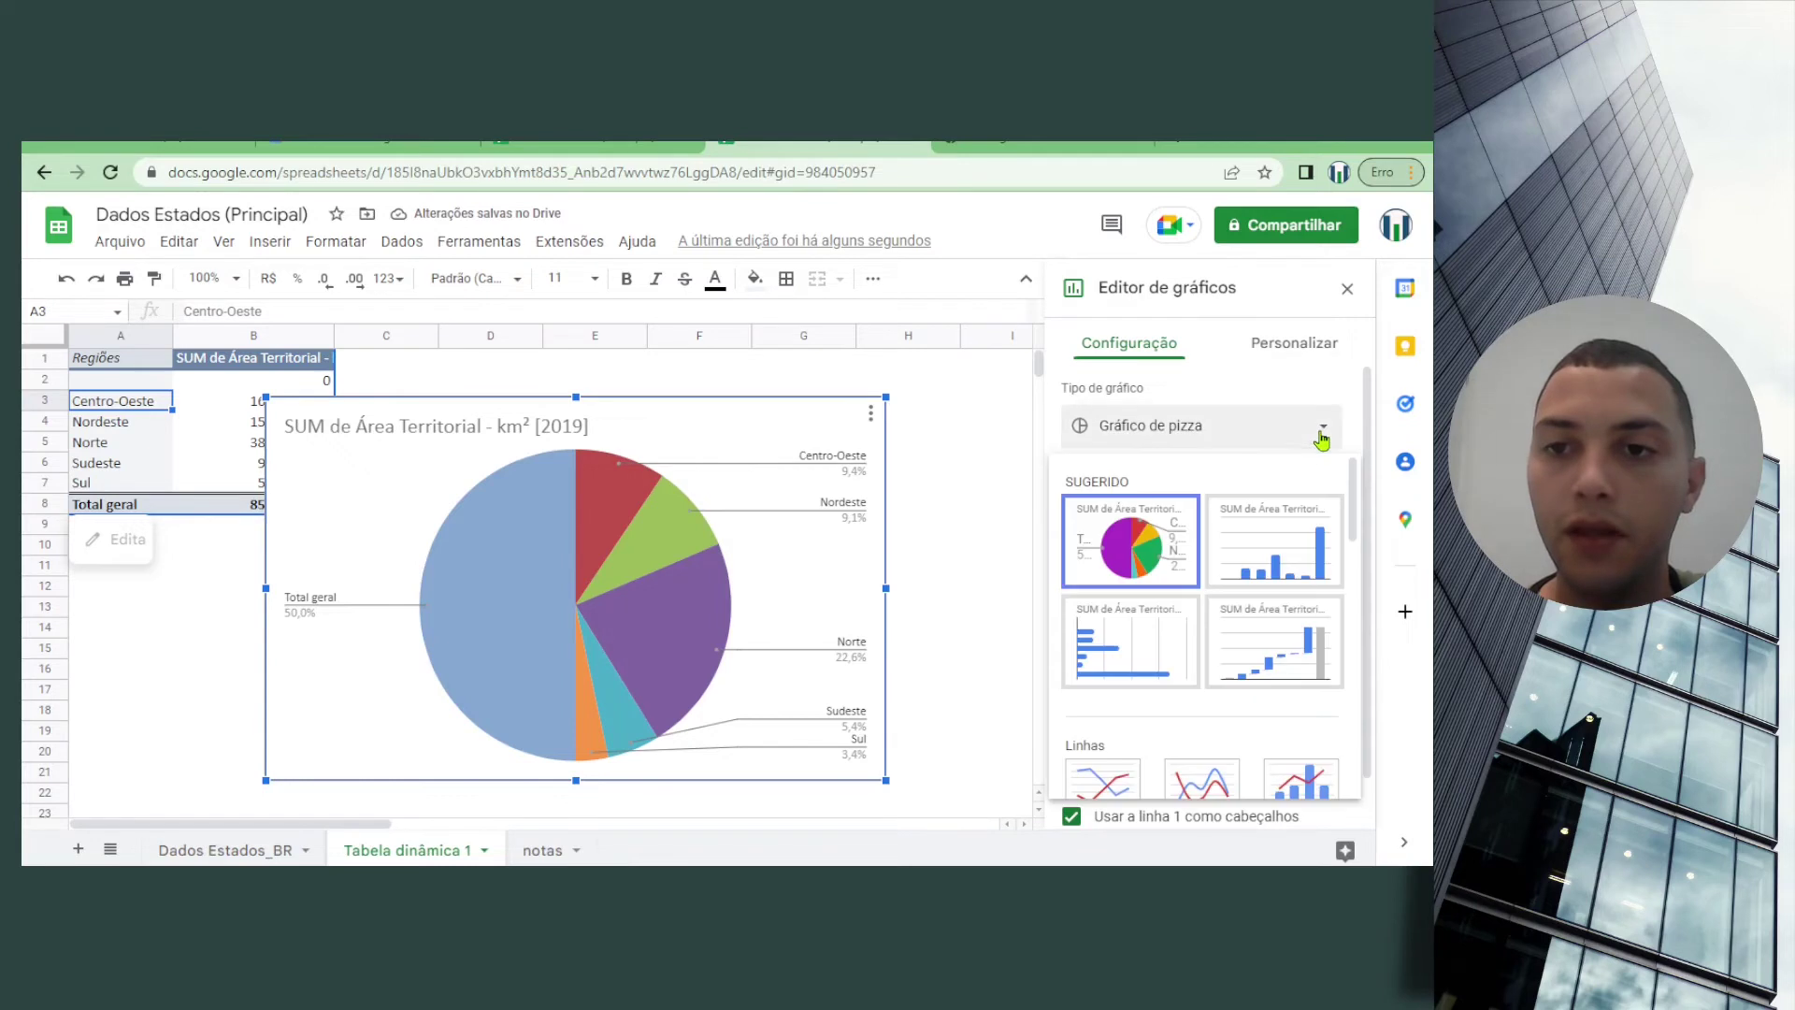
left_click(1250, 535)
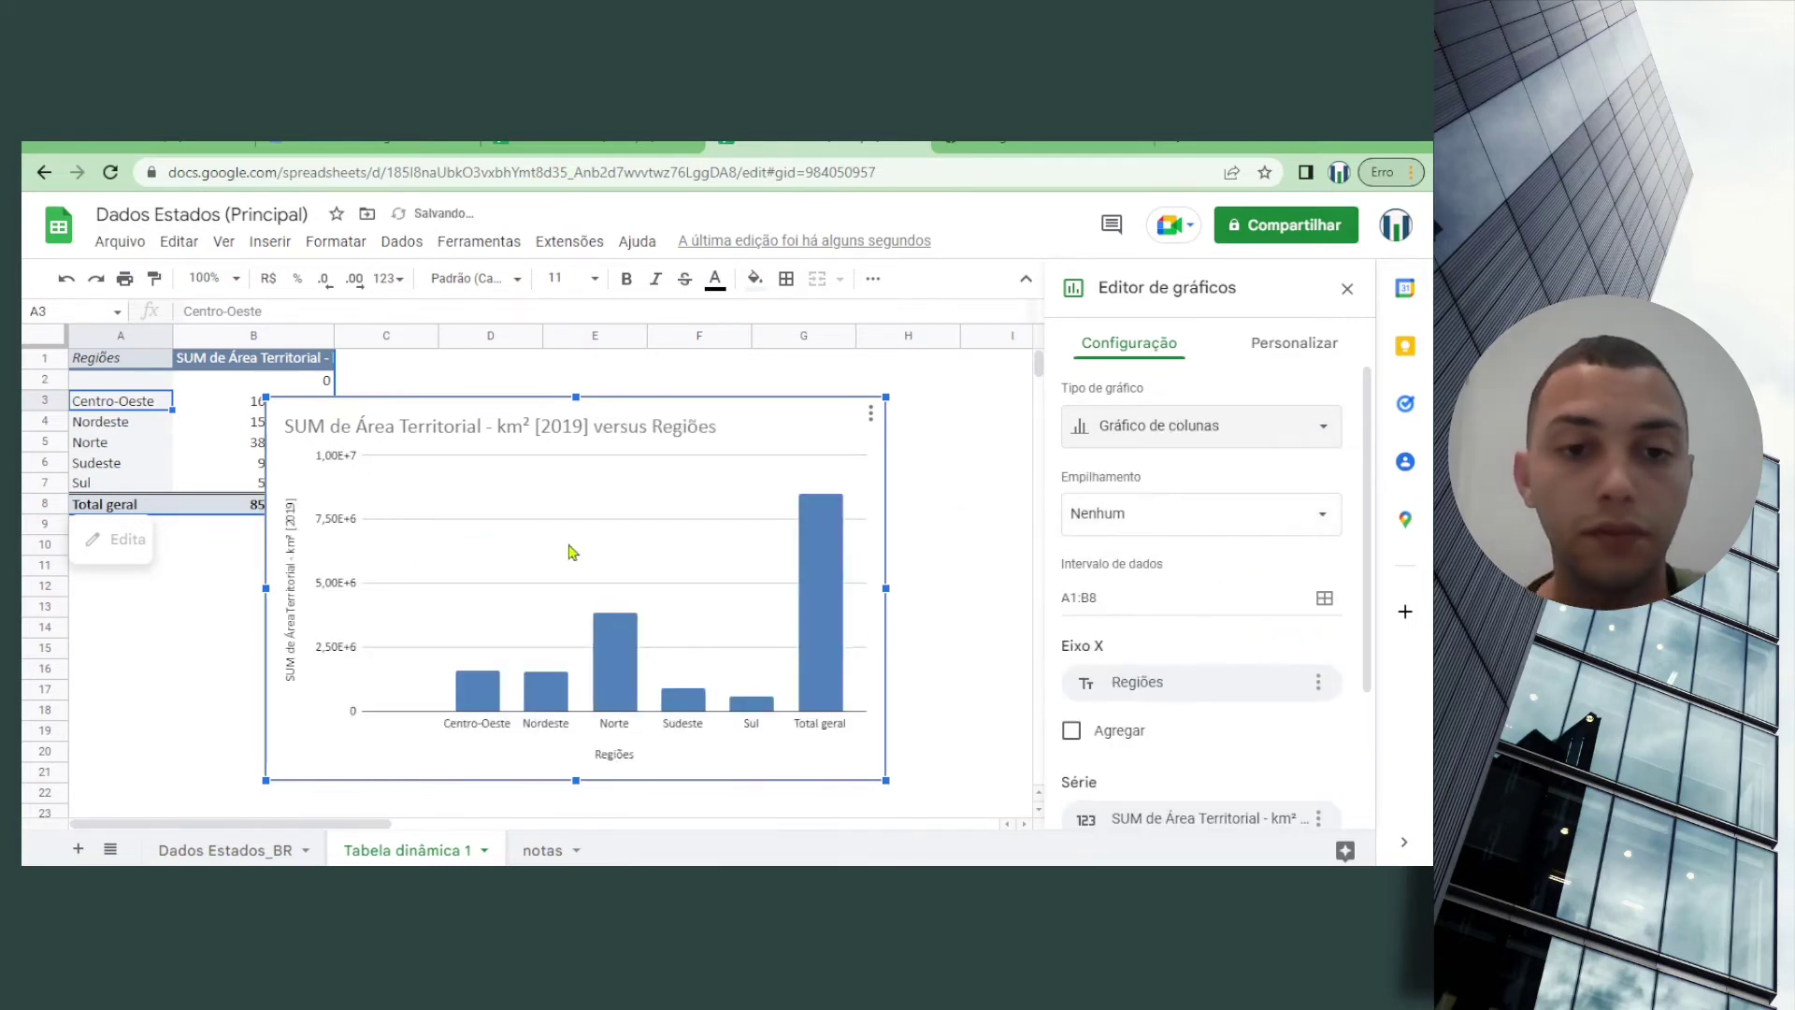
left_click_drag(725, 423, 783, 365)
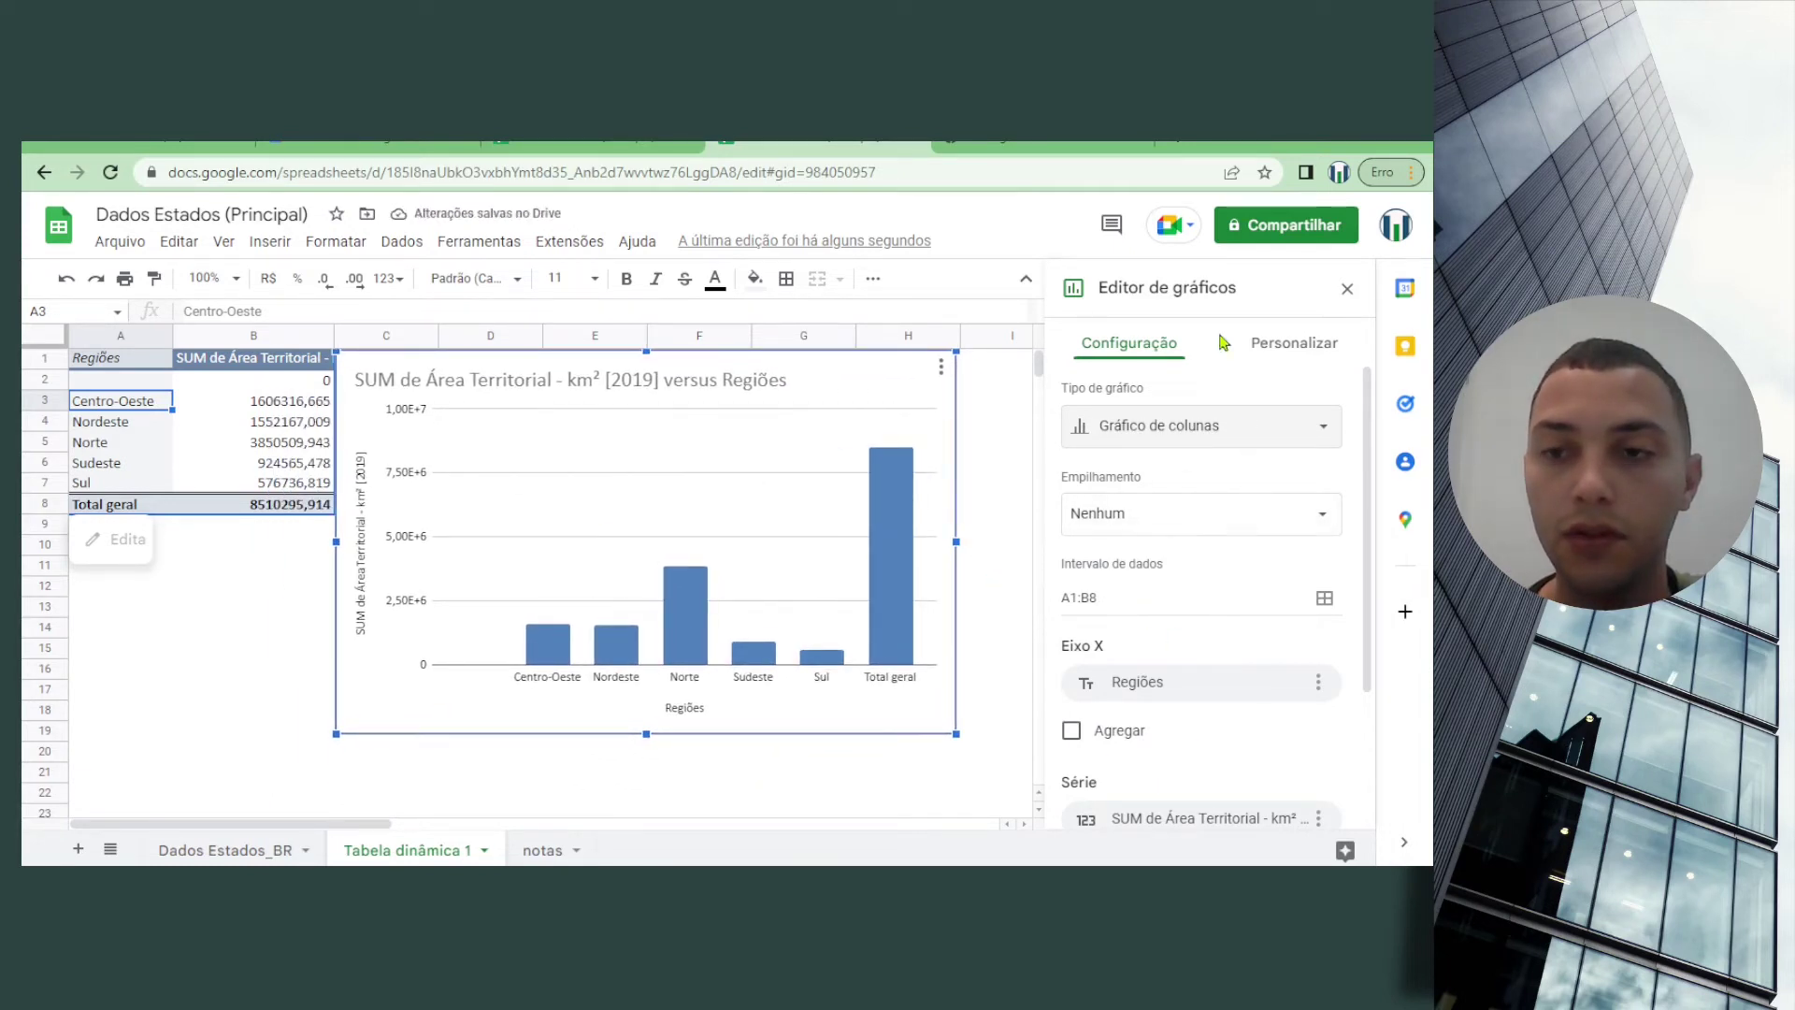
Turn on data labels (Legendas de dados) for the column chart's Área Territorial series.
left_click(1277, 349)
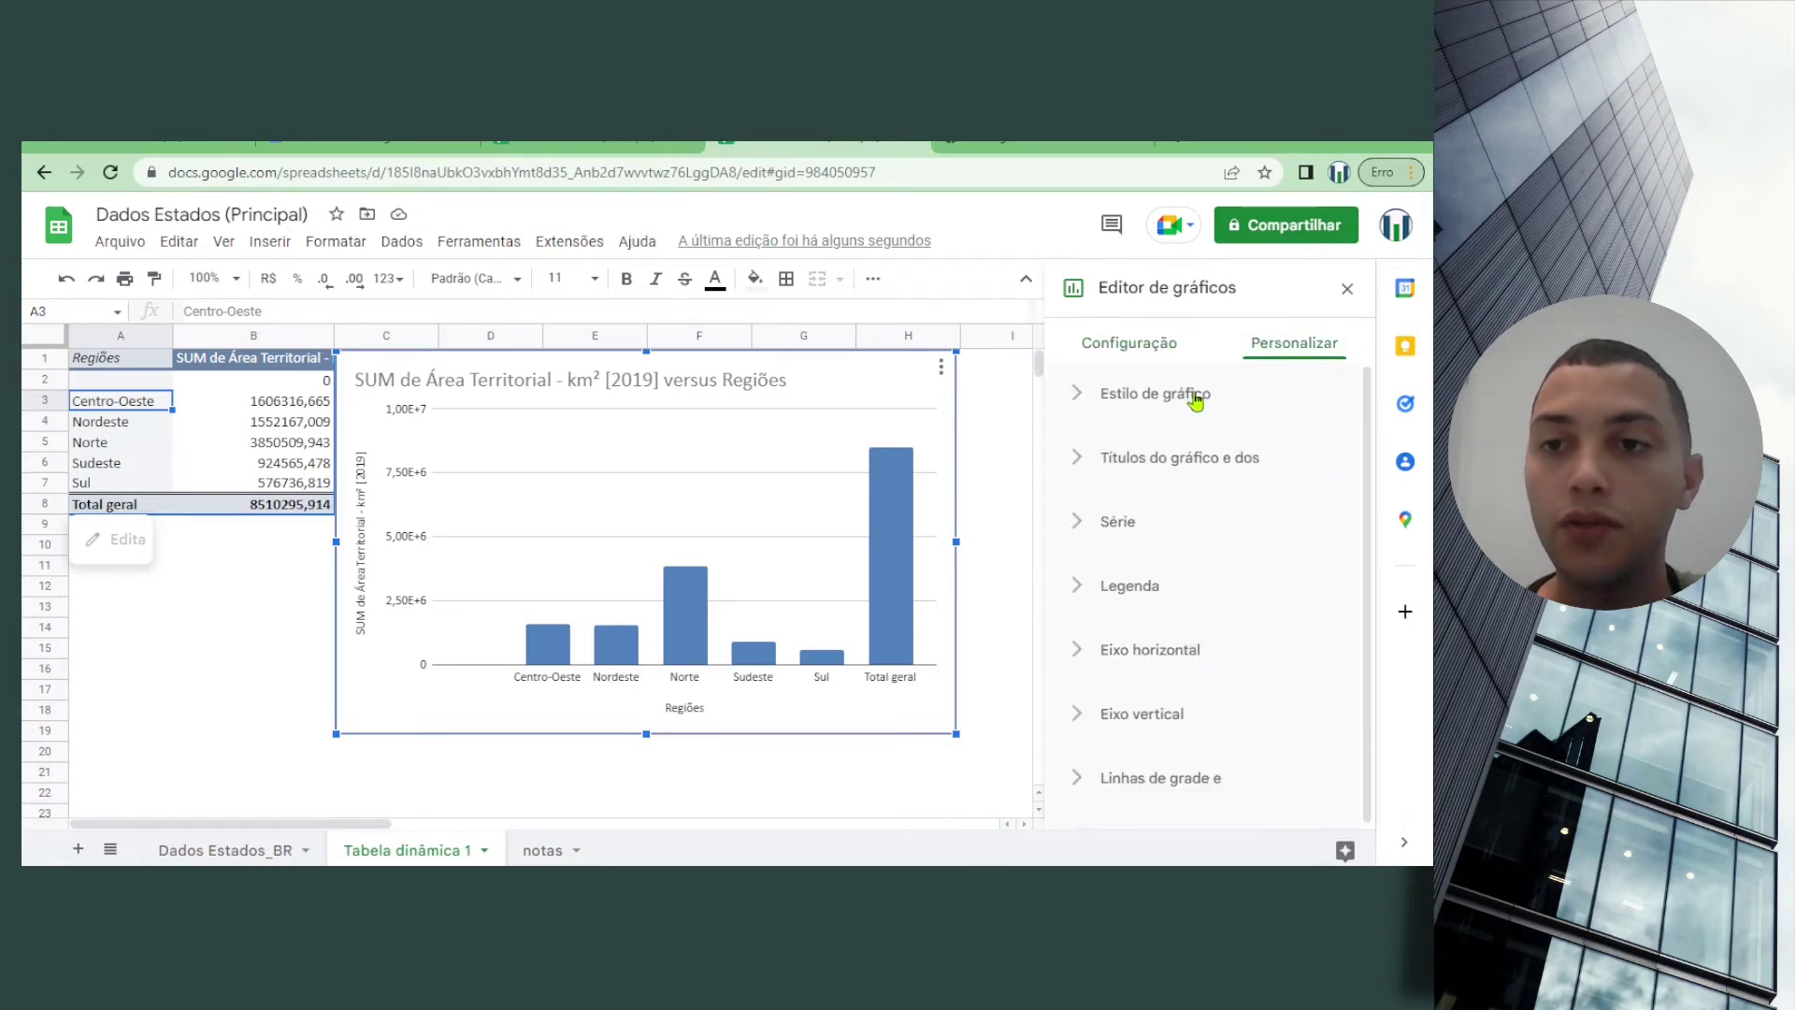
left_click(891, 540)
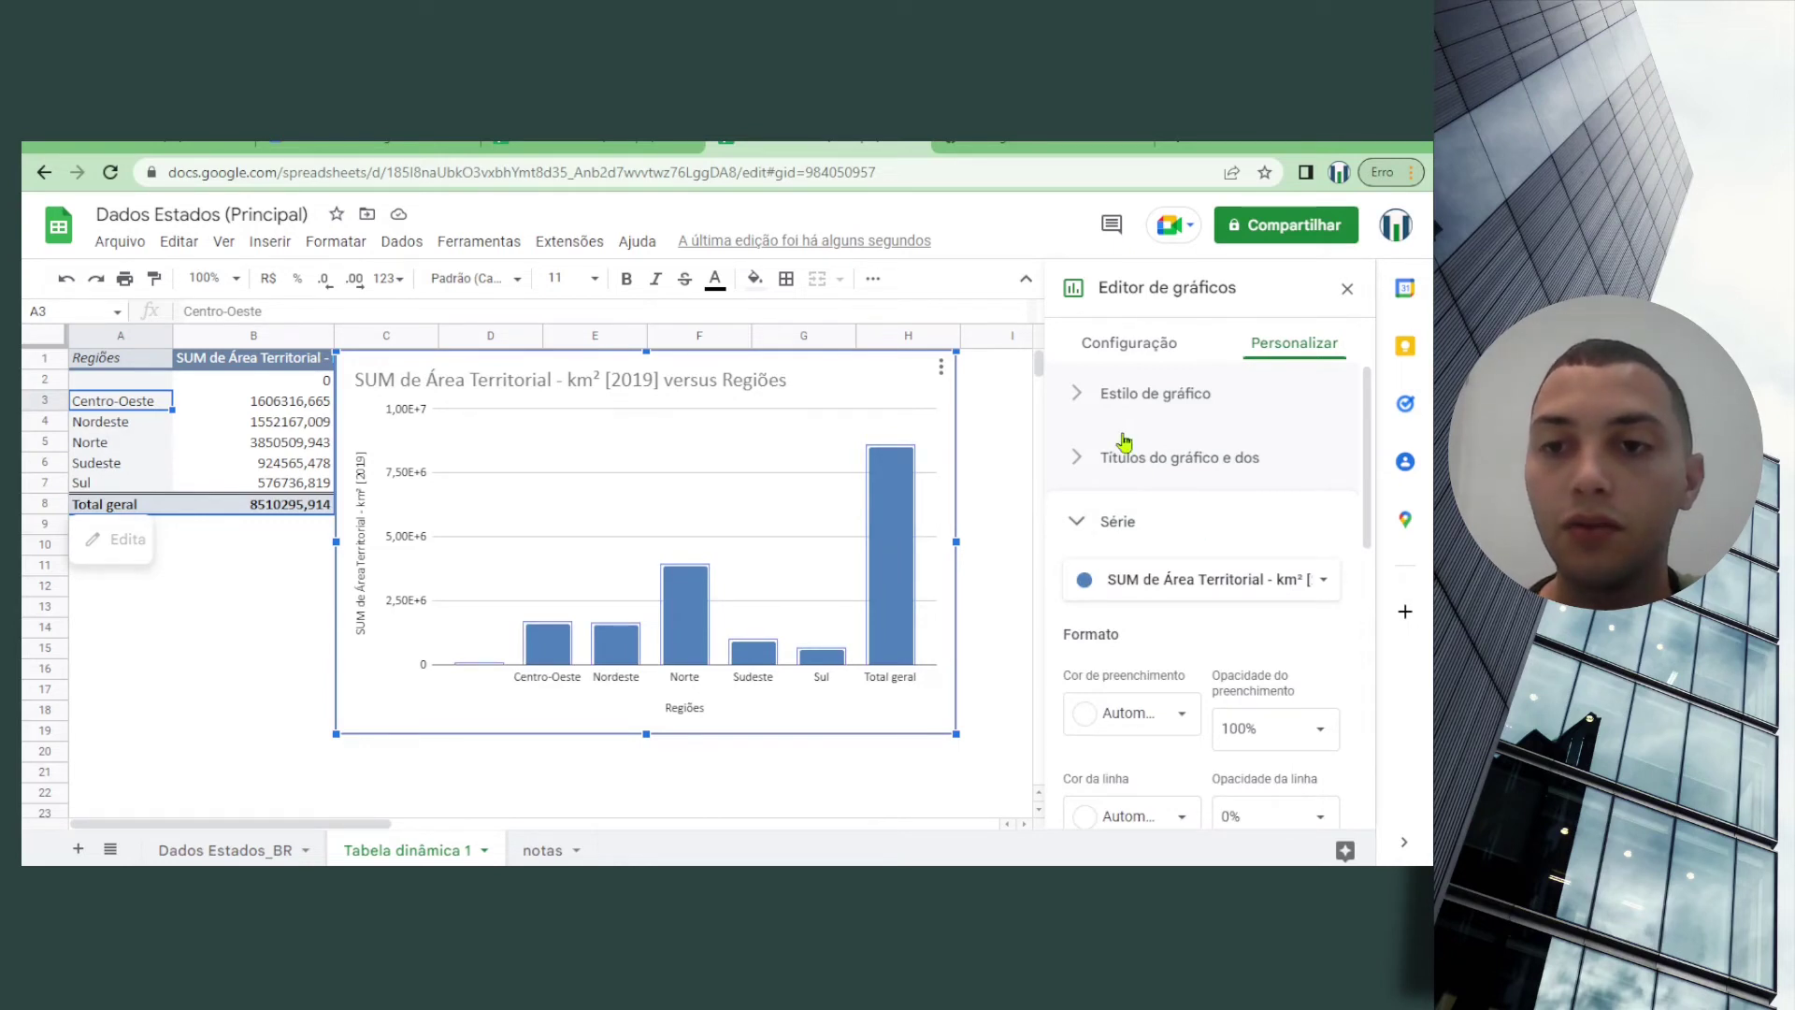
left_click(1081, 522)
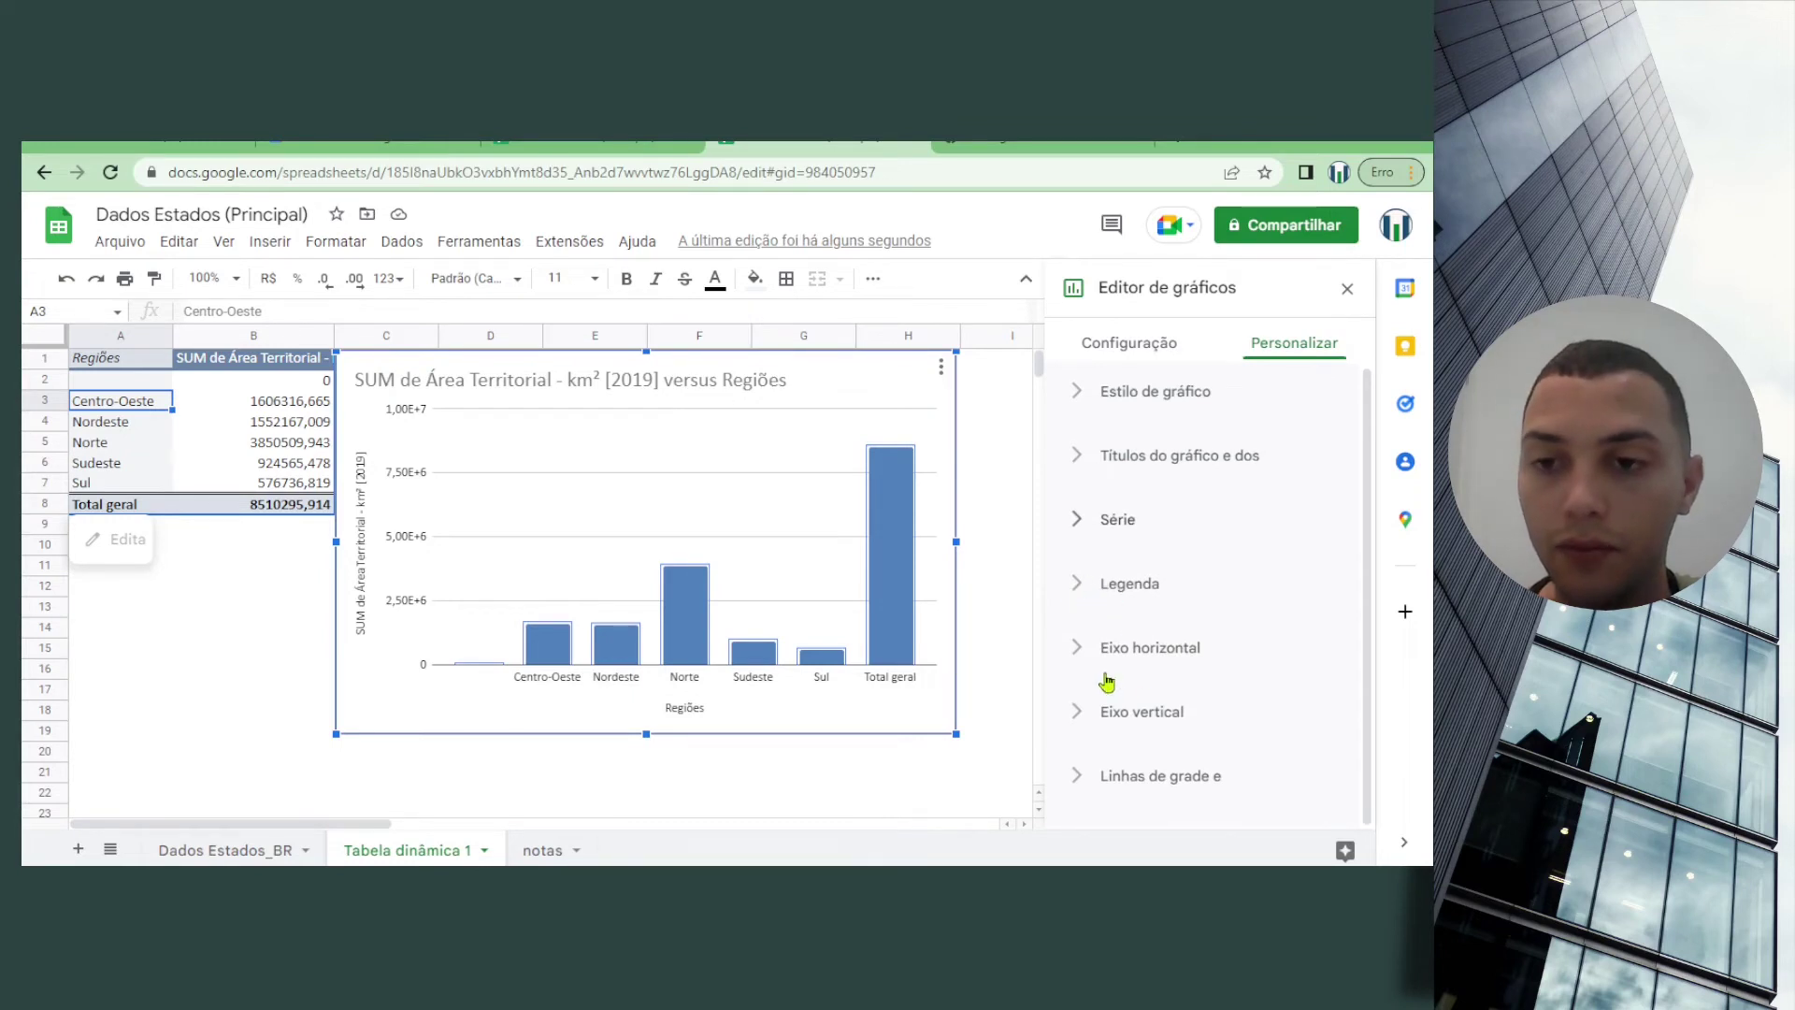
left_click(1081, 522)
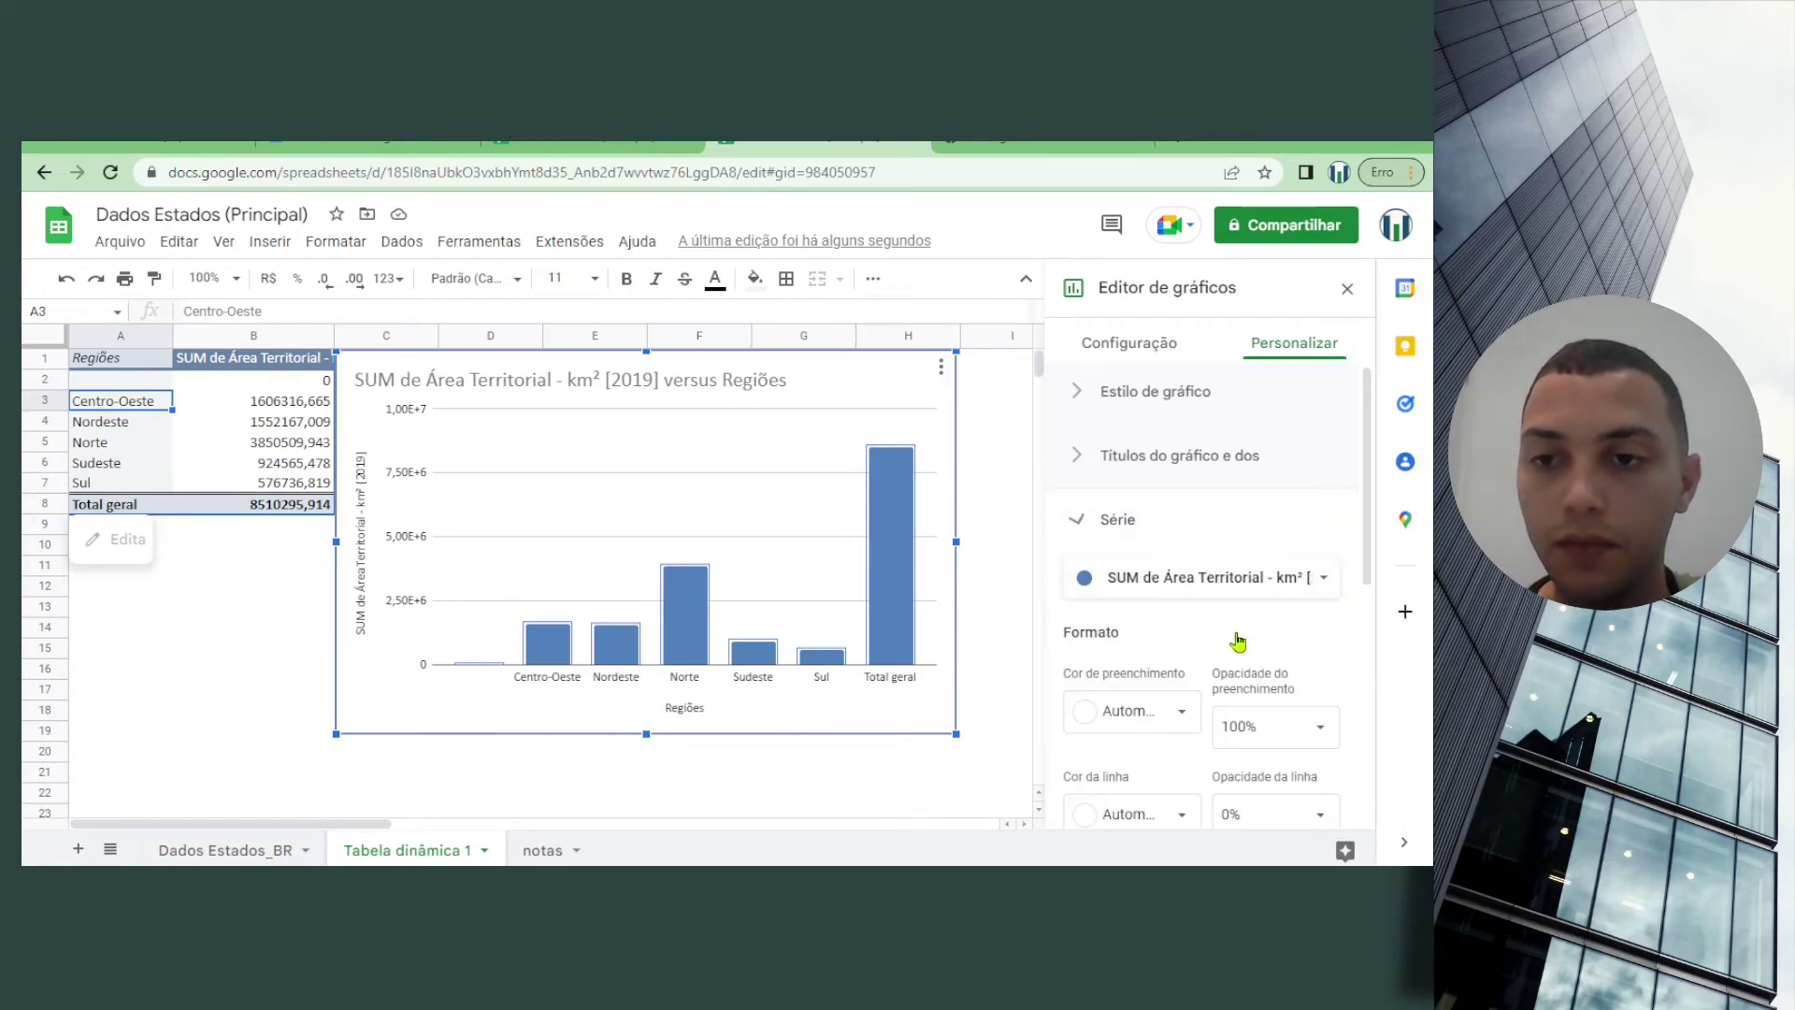
scroll(1239, 655, "down", 3)
scroll(1244, 673, "down", 1)
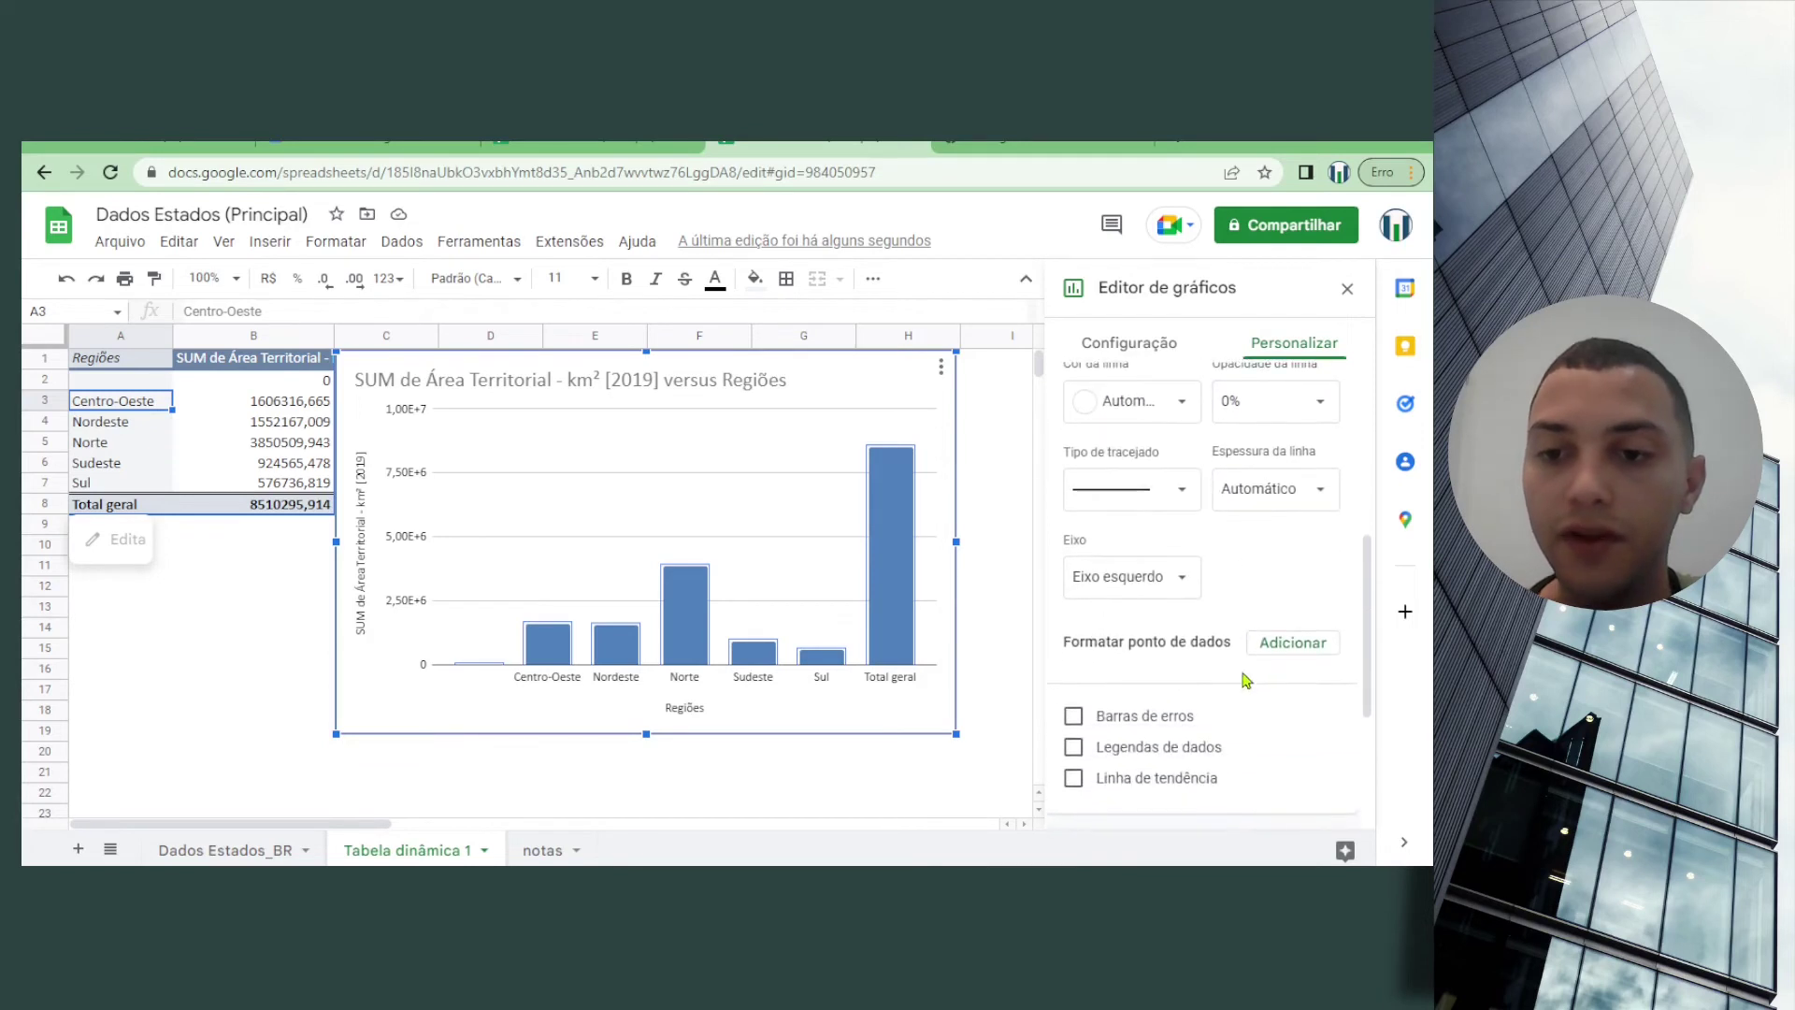
left_click(1074, 747)
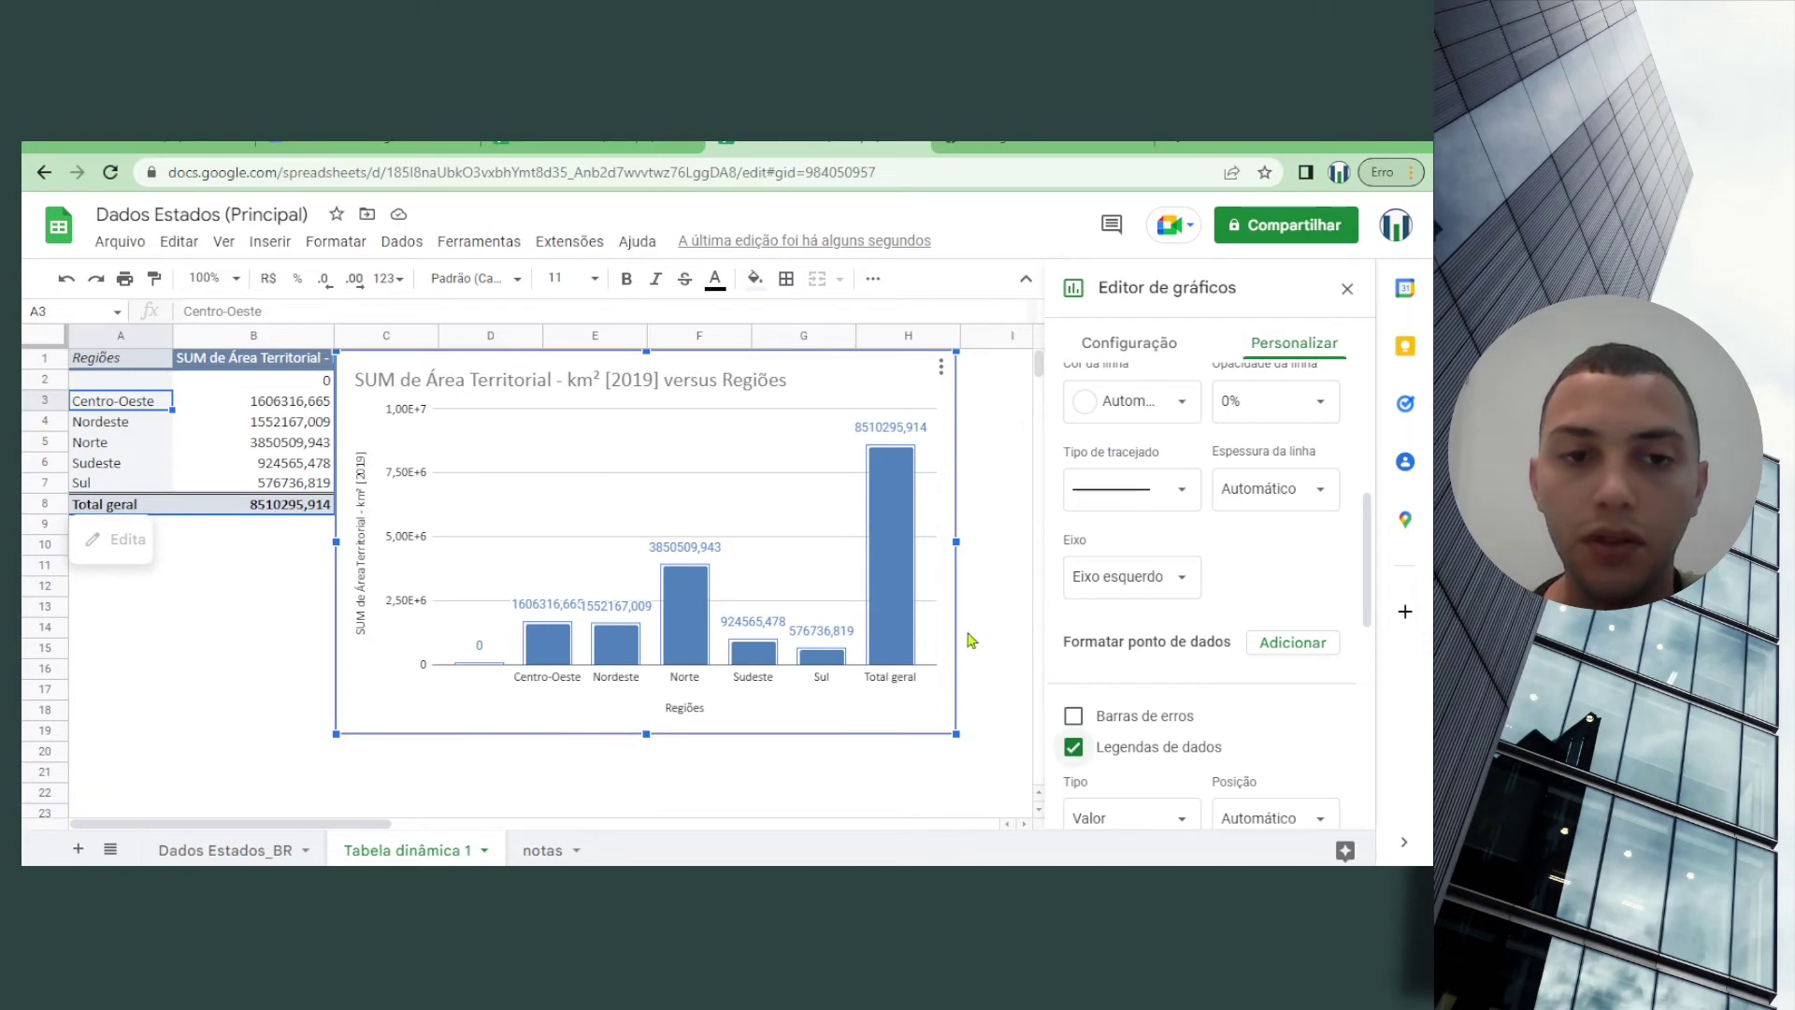
Try to delete the chart's vertical axis labels, and review the format options of the series data labels.
left_click(415, 554)
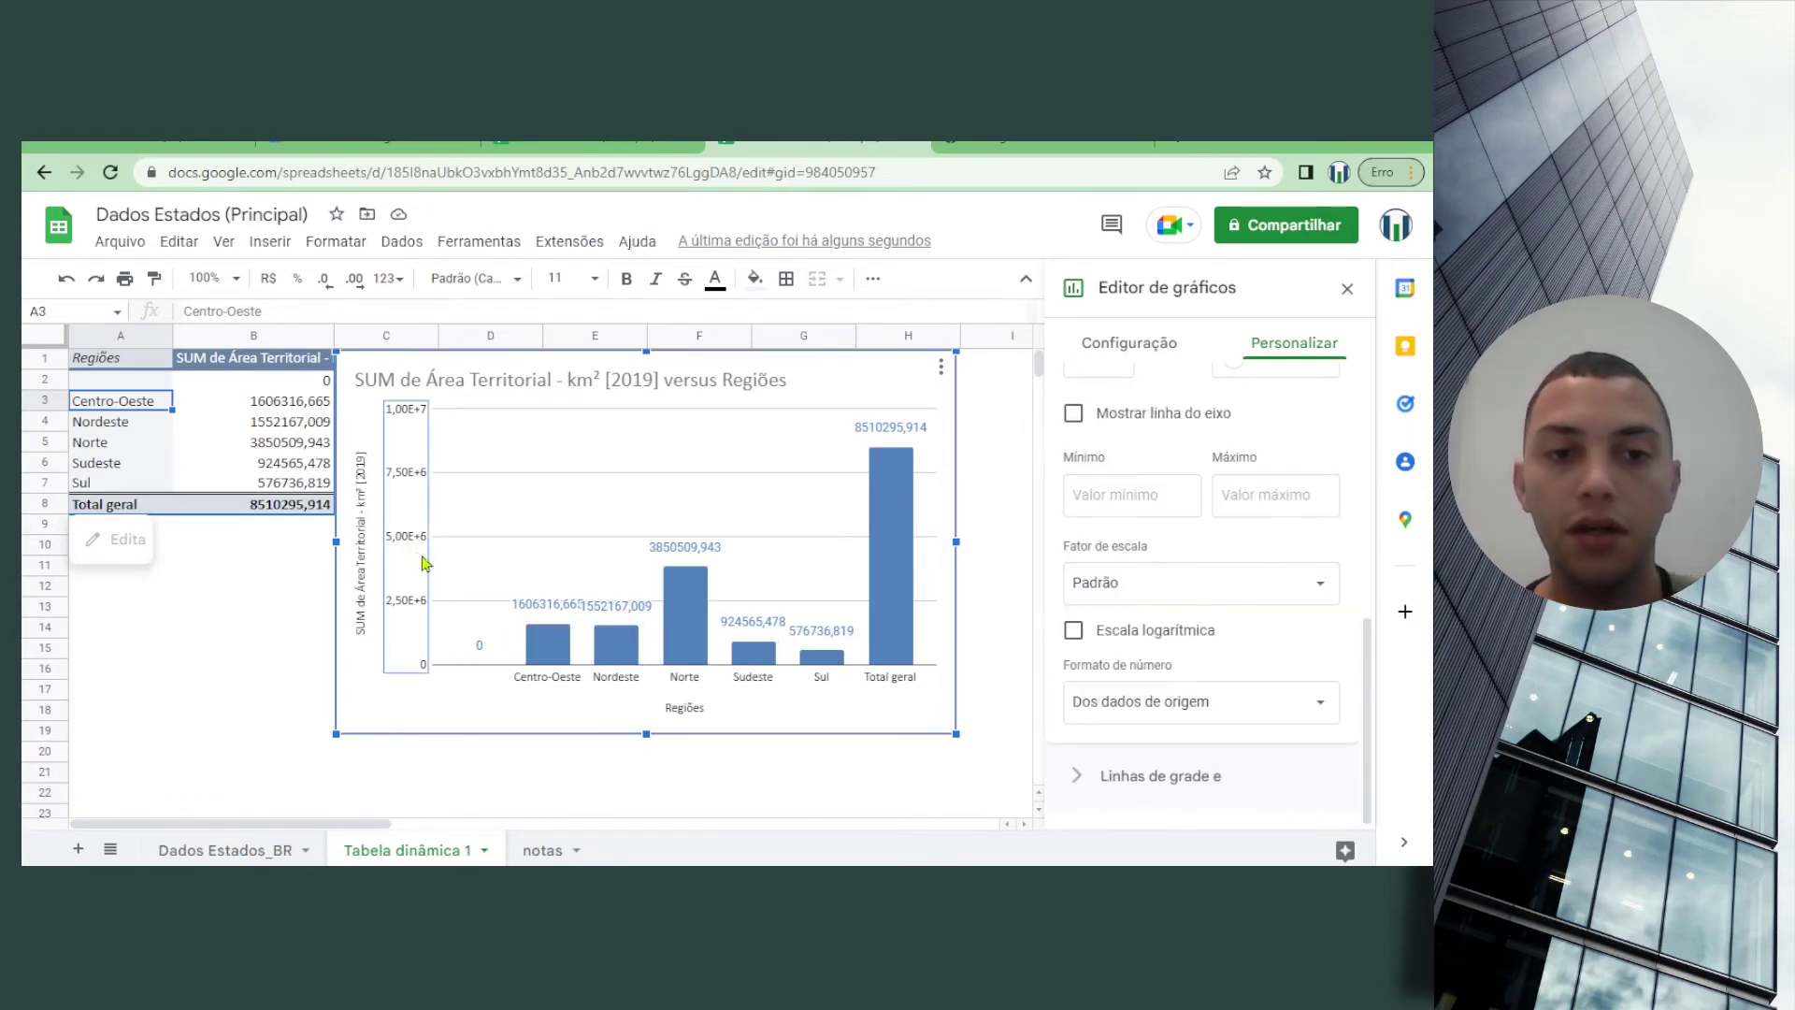
key("Delete")
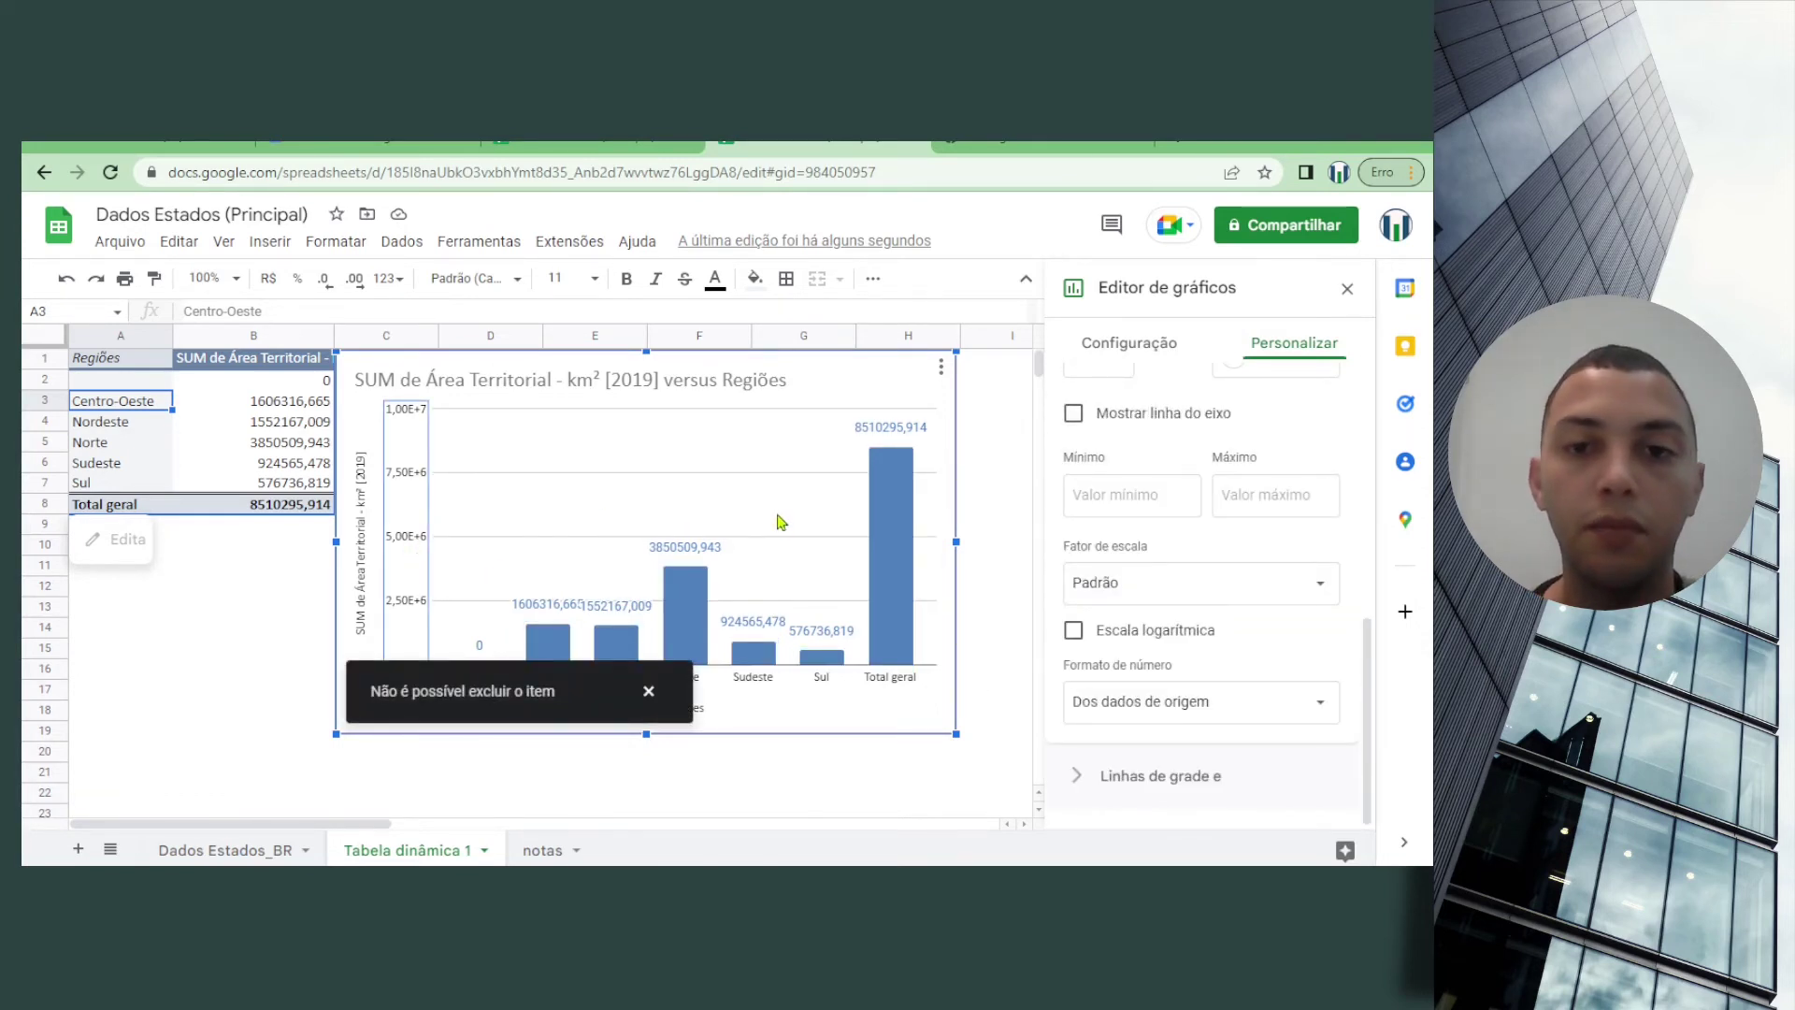
left_click(679, 557)
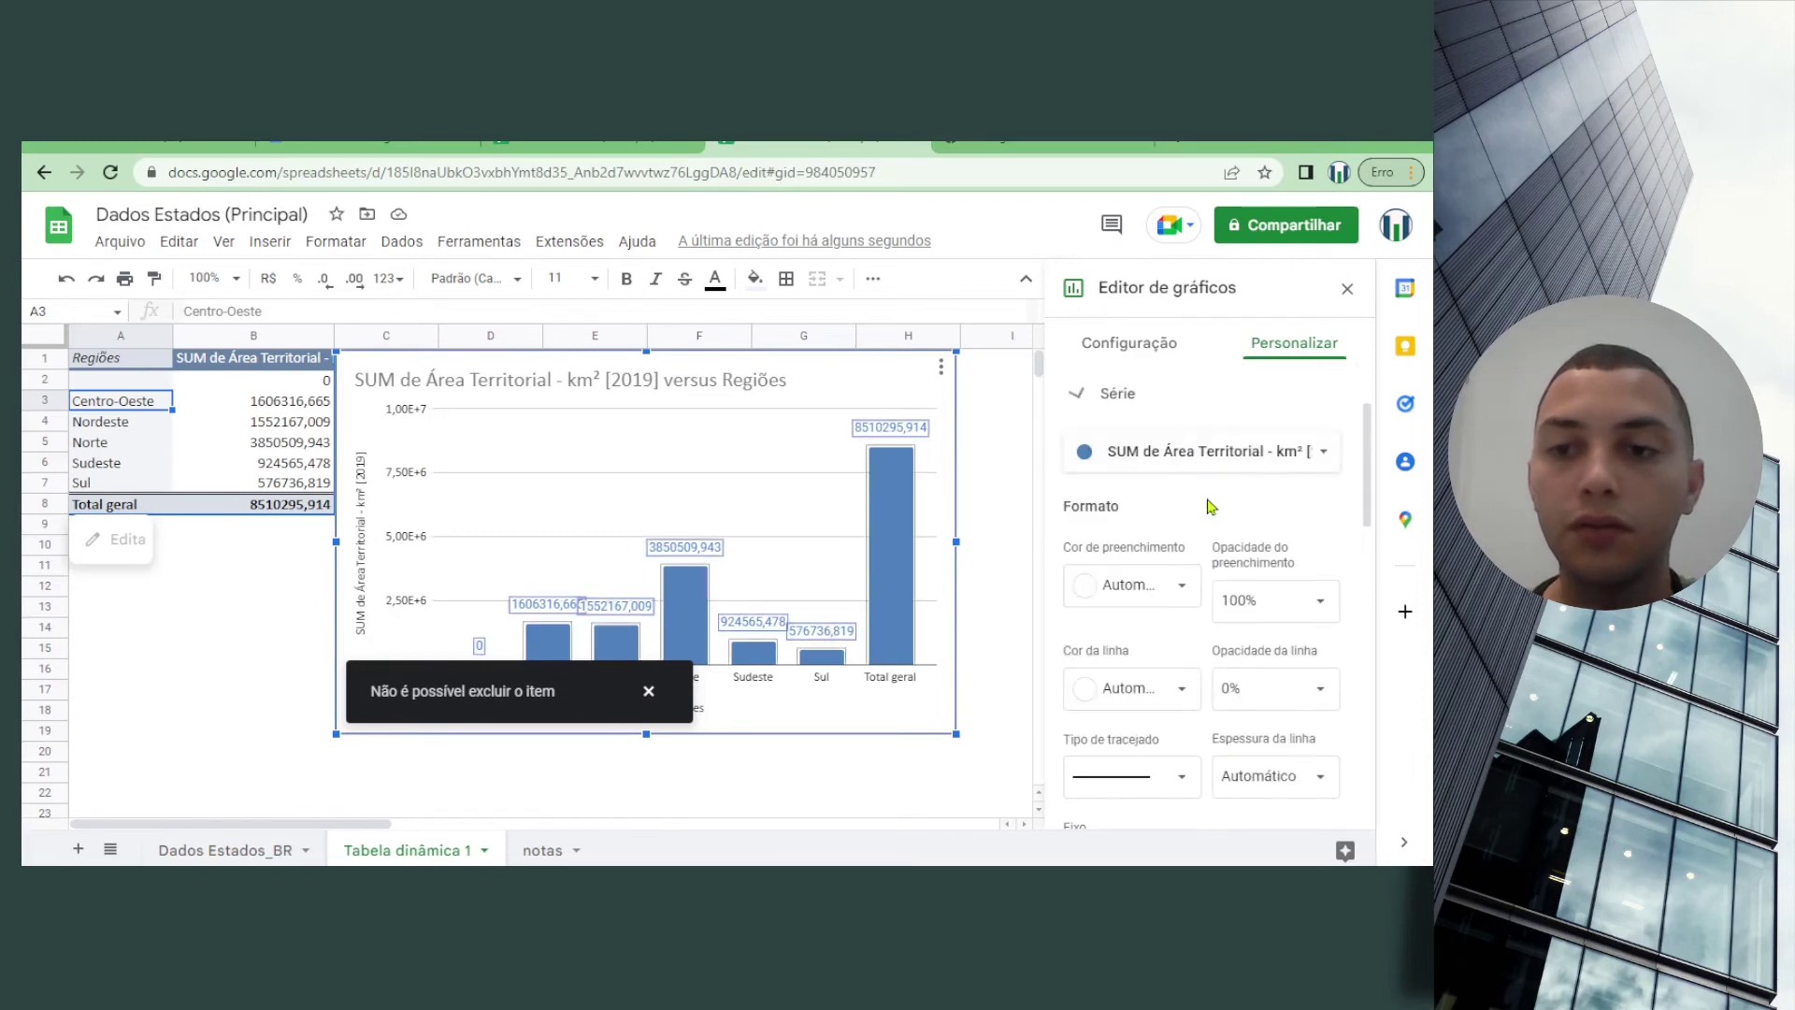
scroll(1234, 592, "down", 5)
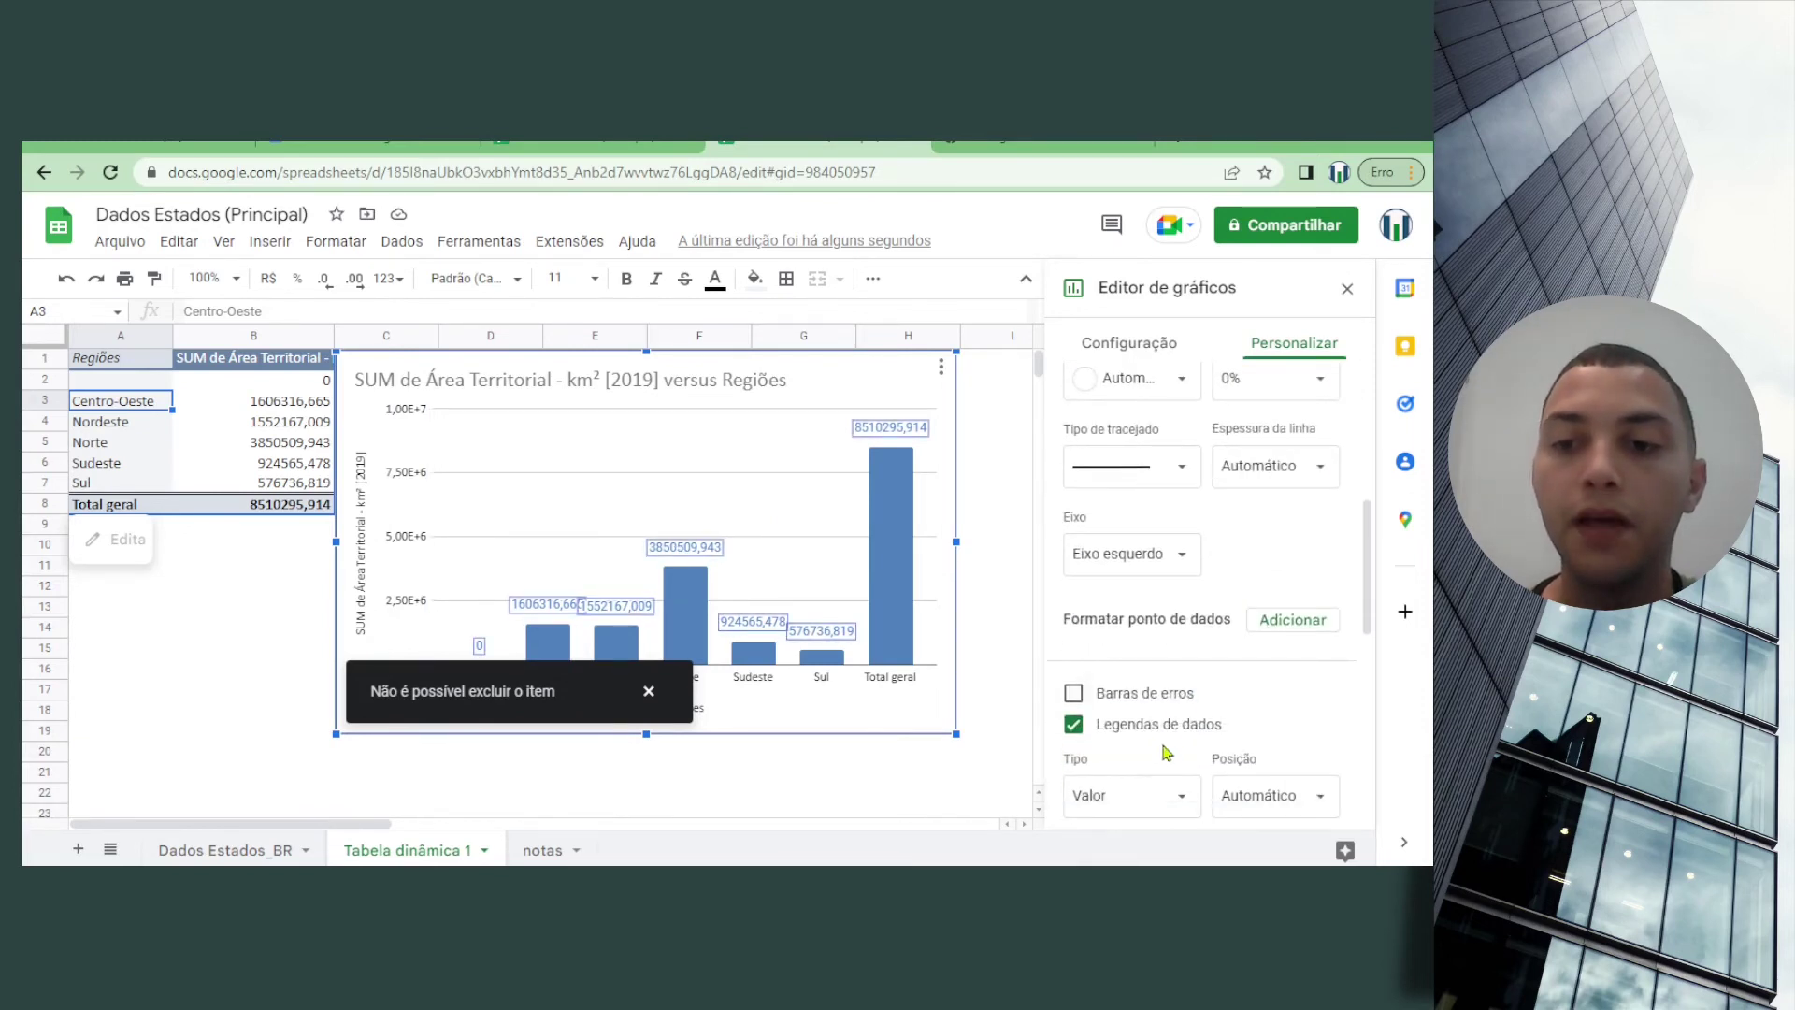
scroll(1206, 737, "down", 1)
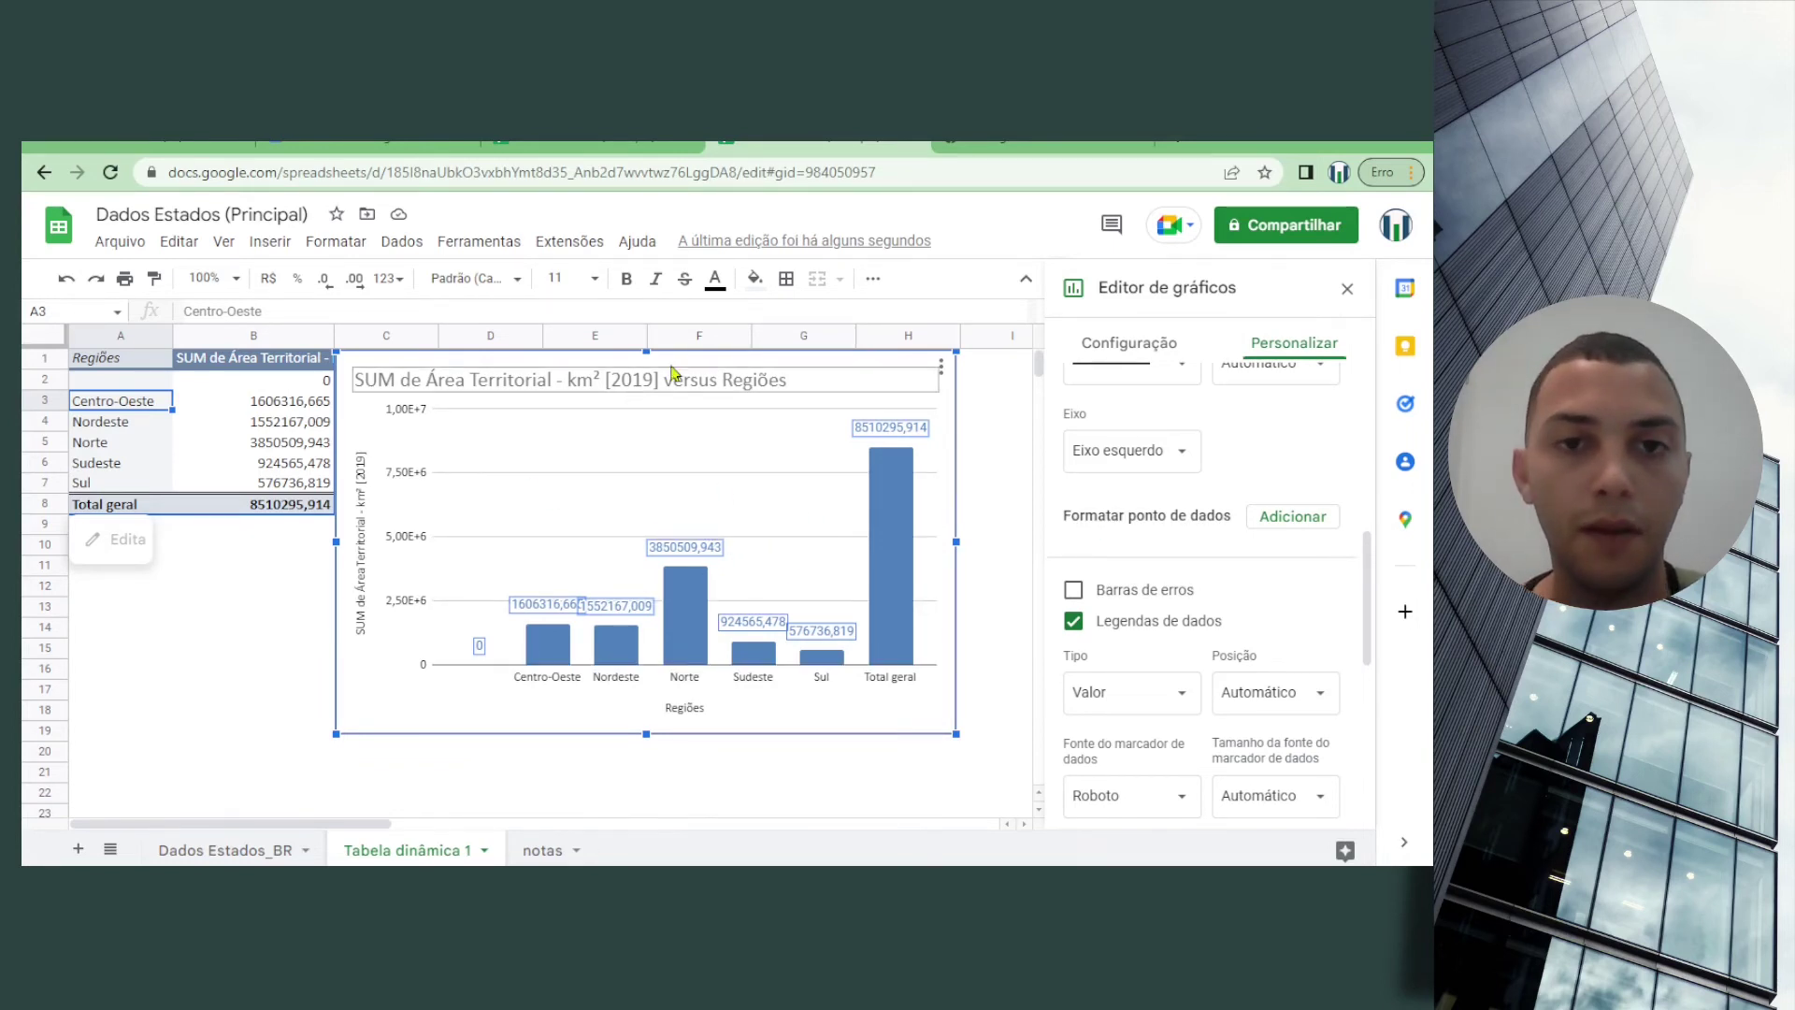
Move the chart to the sheet's upper-left corner and resize it wider and shorter, covering about A1 to F17.
left_click_drag(706, 353, 339, 379)
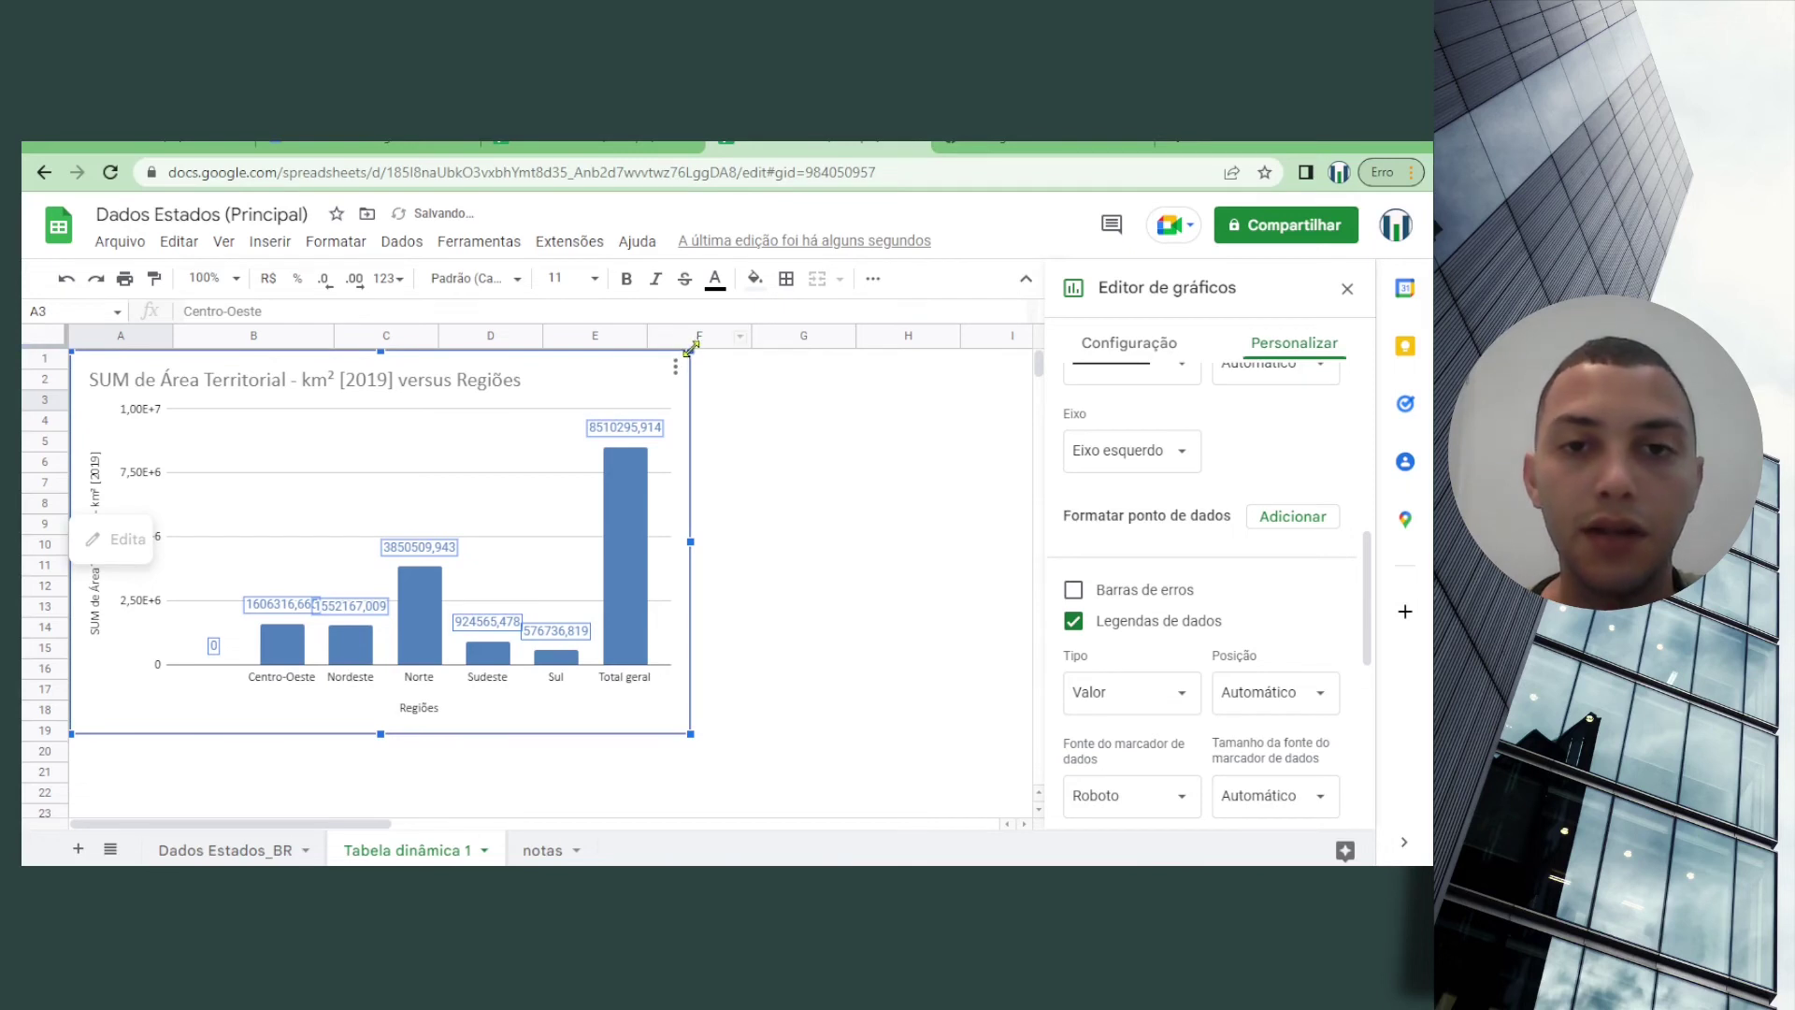
left_click_drag(690, 354, 757, 561)
left_click_drag(372, 397, 360, 358)
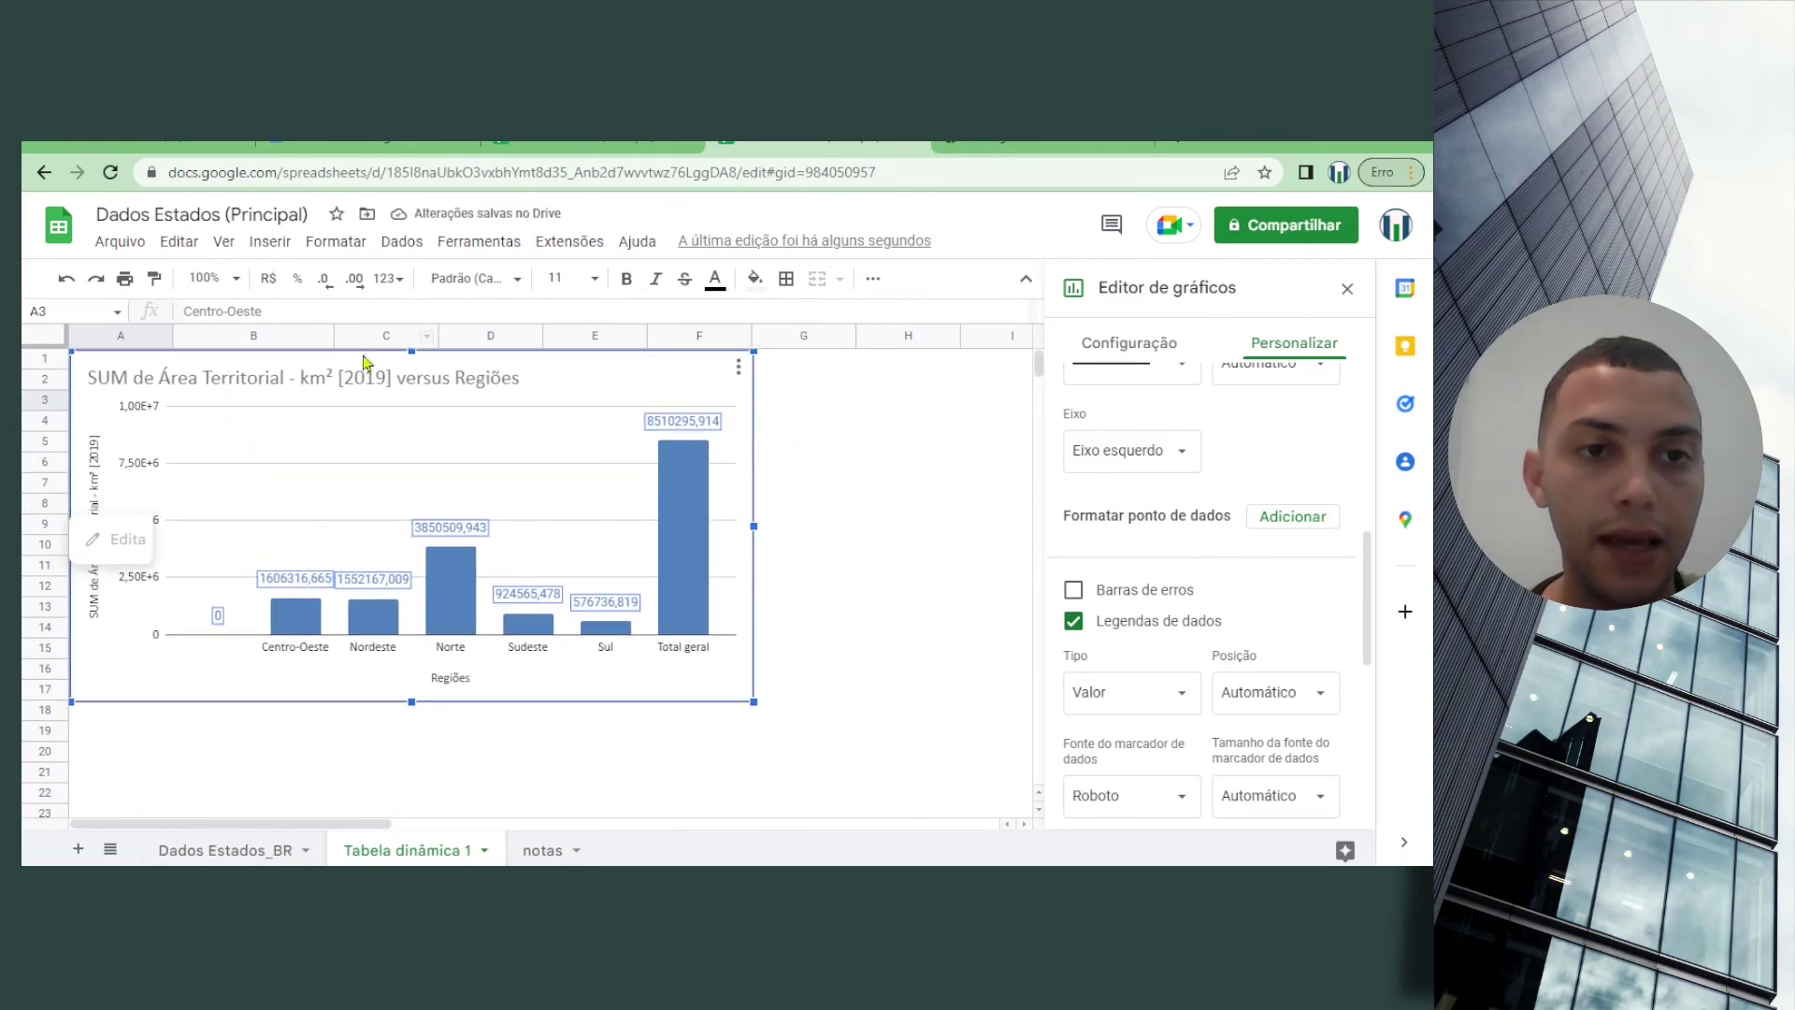
Move the column chart down so that it starts at row 5, and leave it selected.
left_click(805, 453)
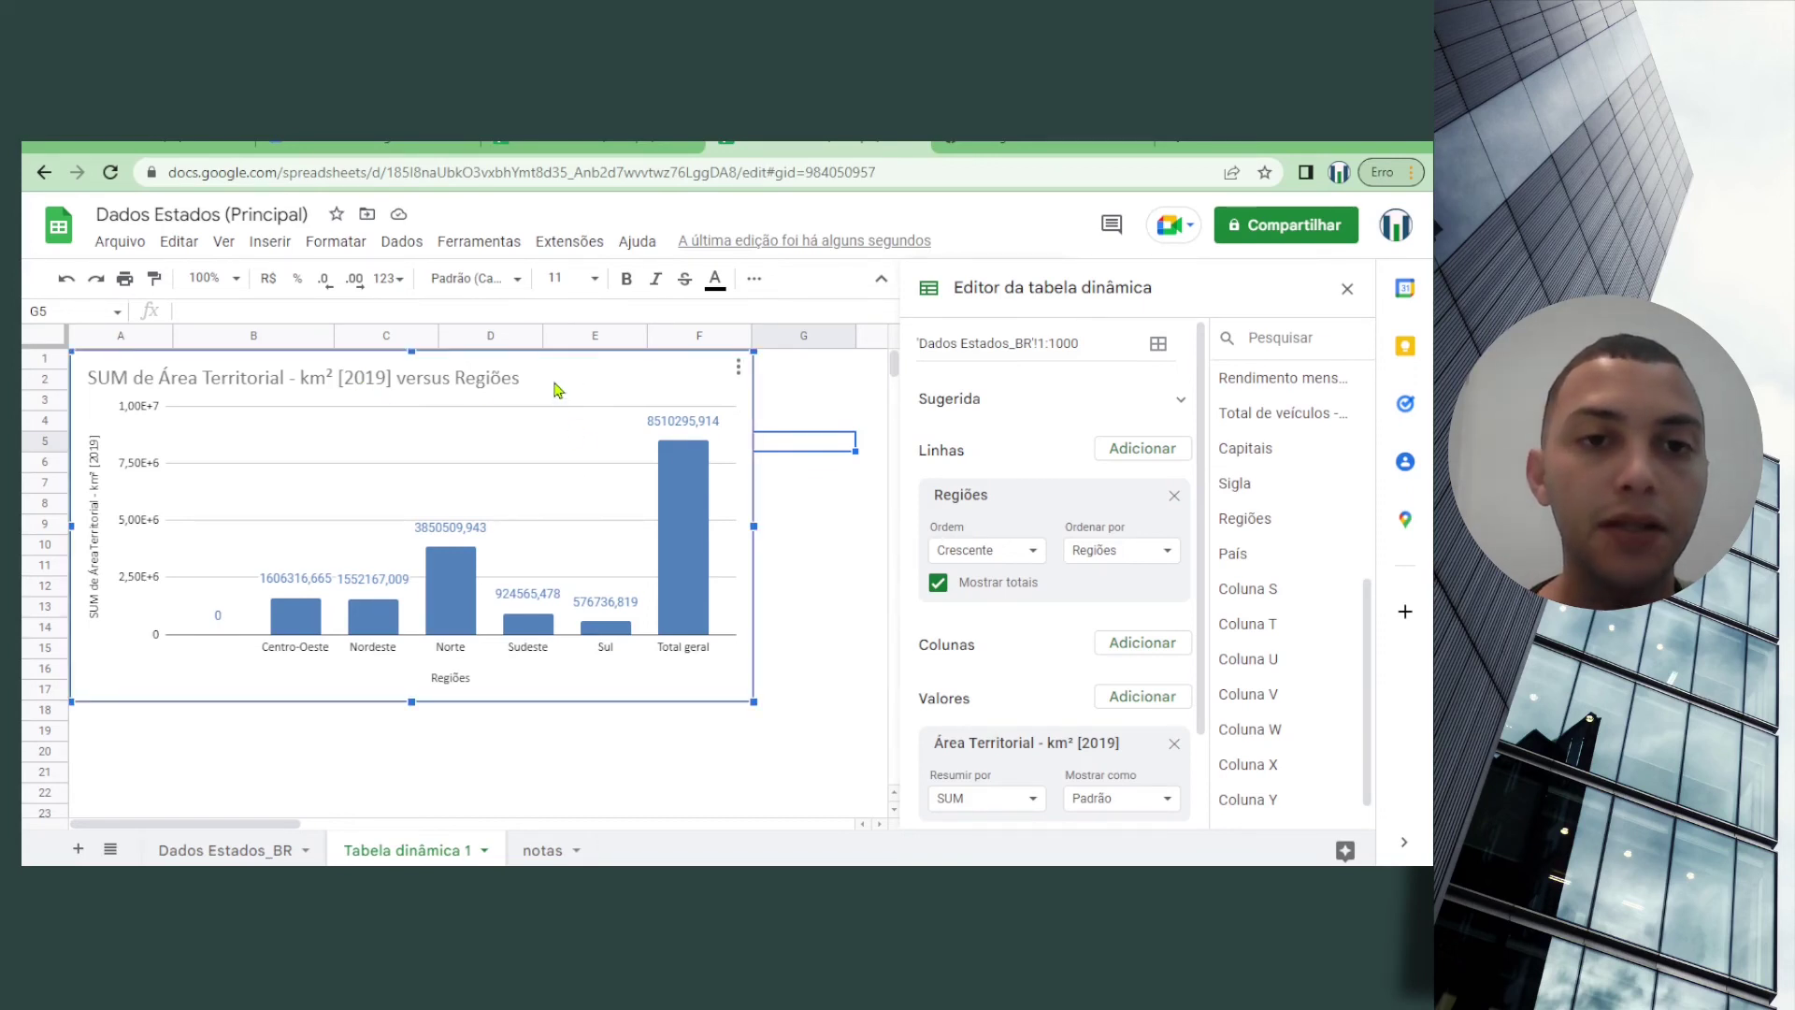
mouse_move(553, 379)
left_mouse_down()
mouse_move(577, 510)
mouse_move(575, 408)
mouse_move(534, 379)
left_mouse_up()
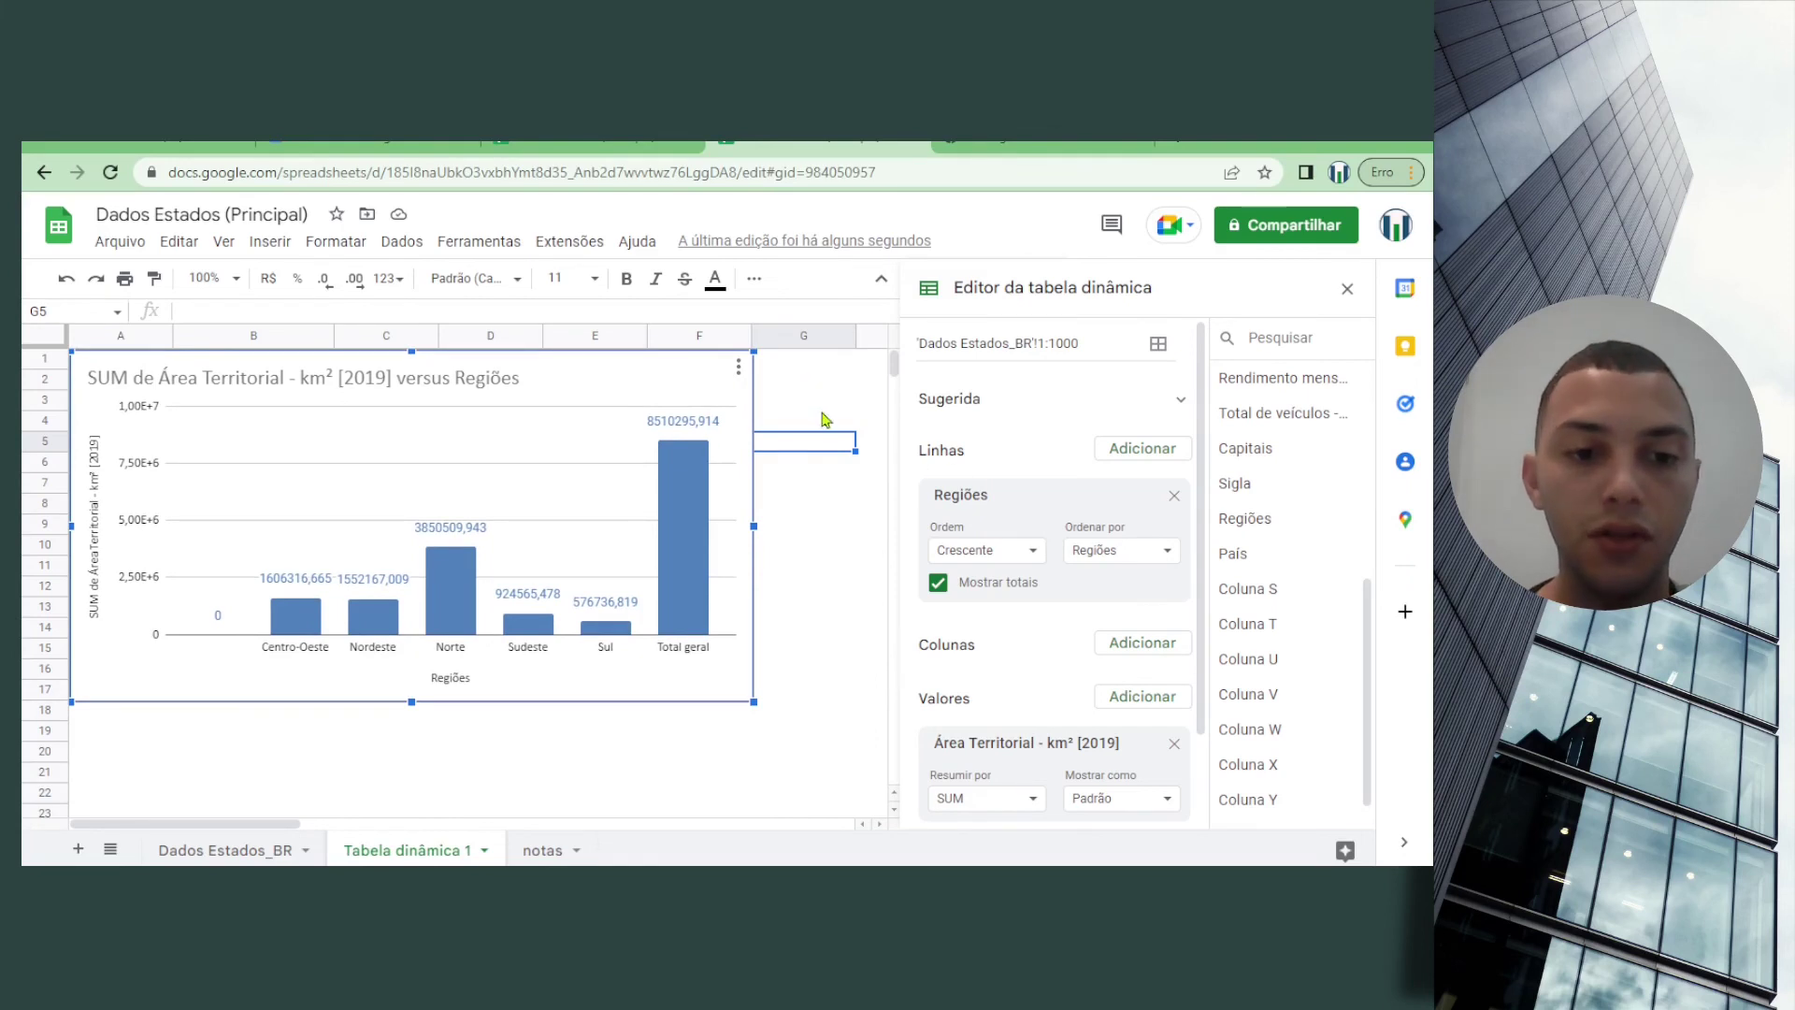
left_click_drag(533, 377, 505, 463)
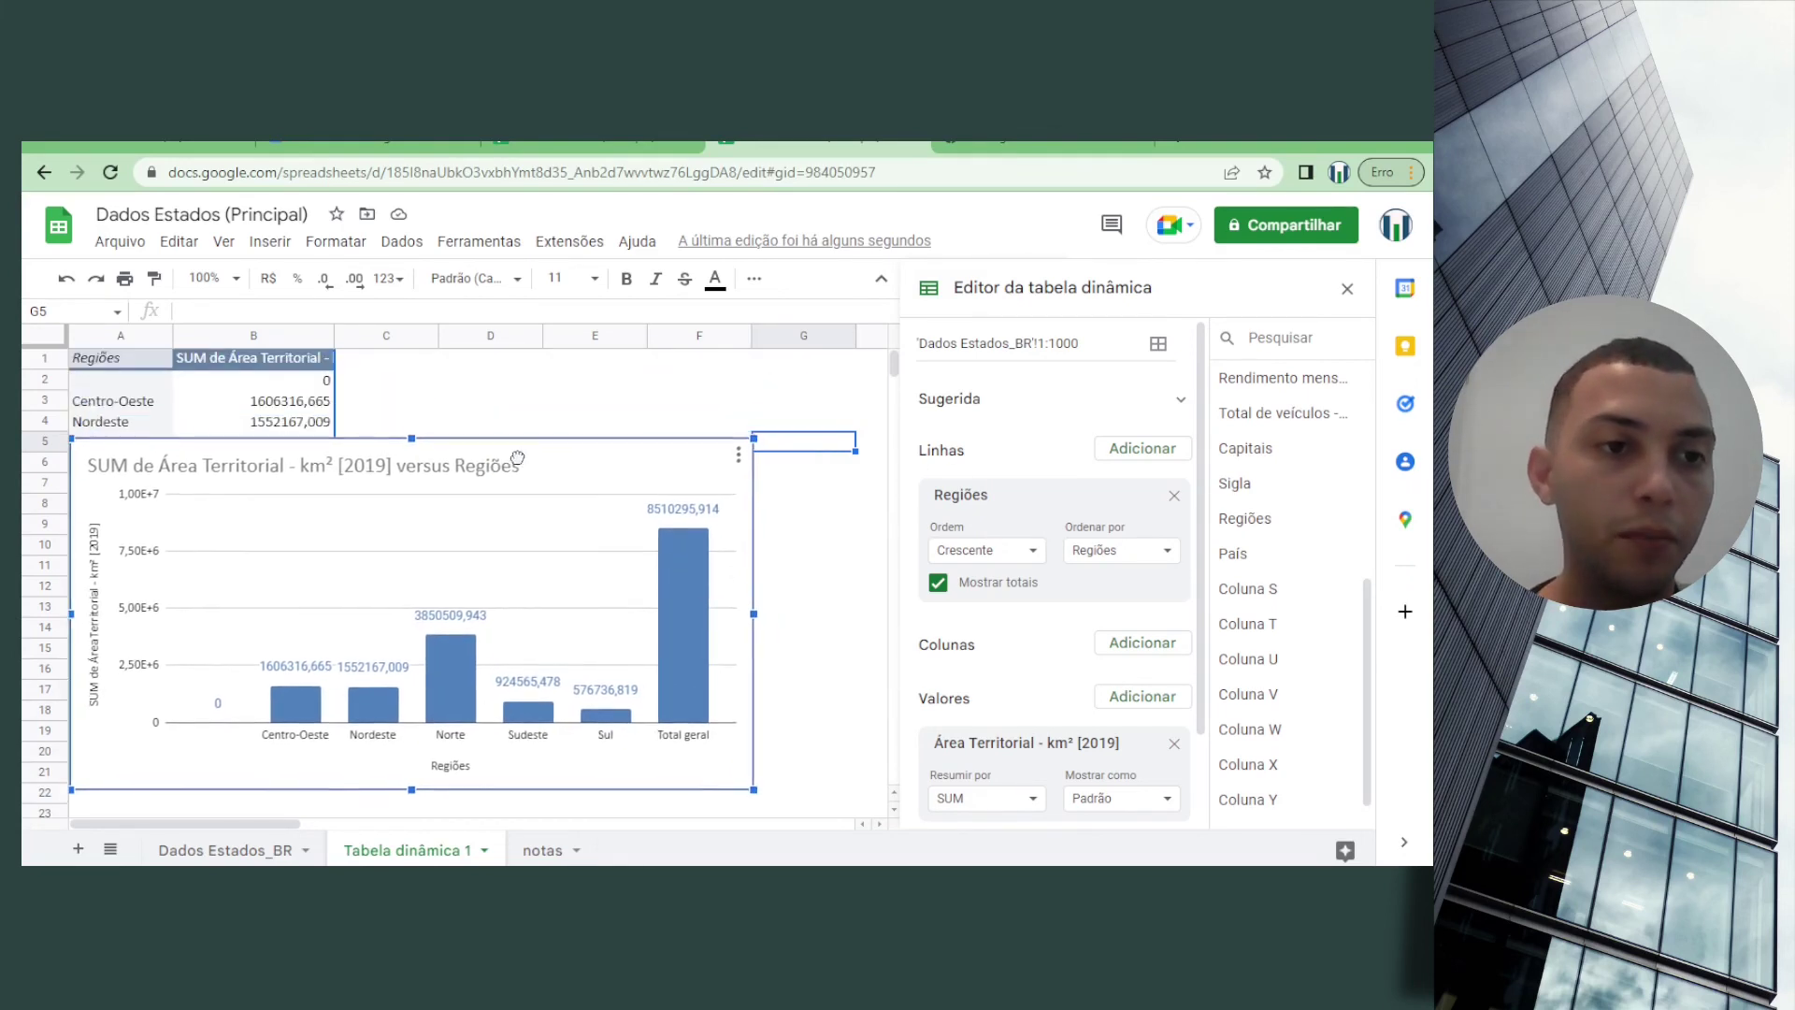
left_click(515, 406)
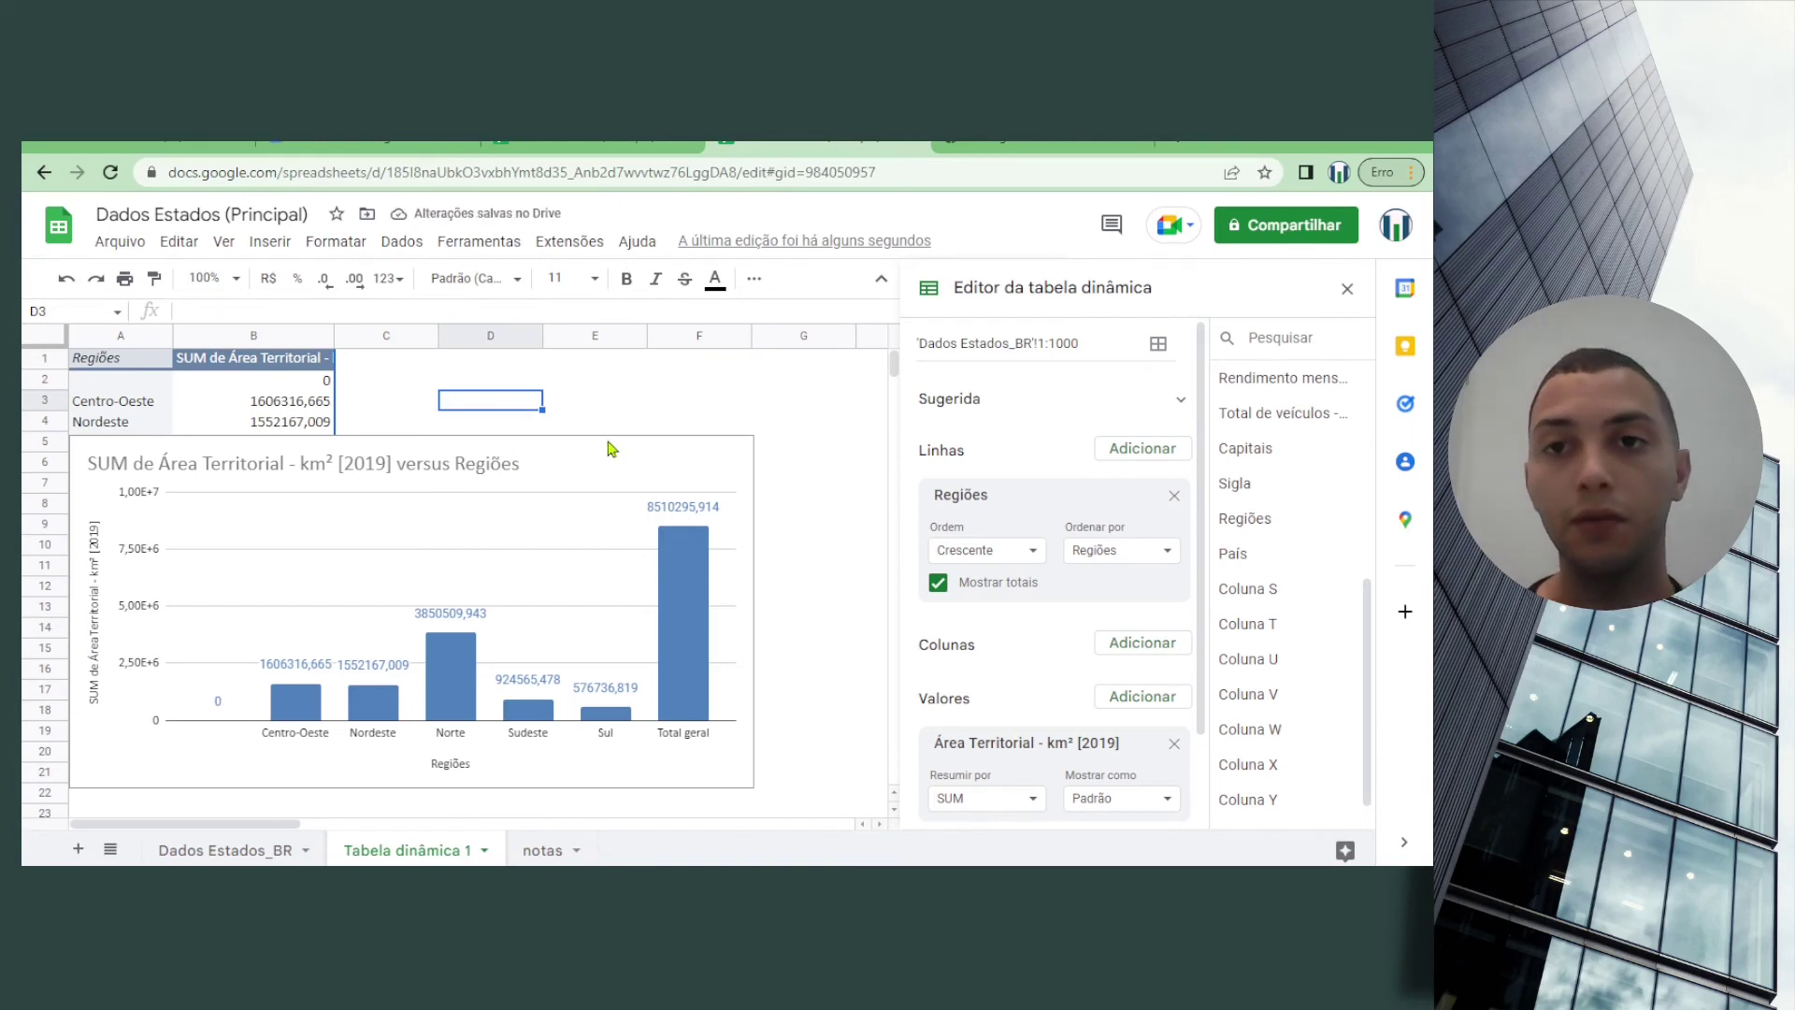
left_click(743, 454)
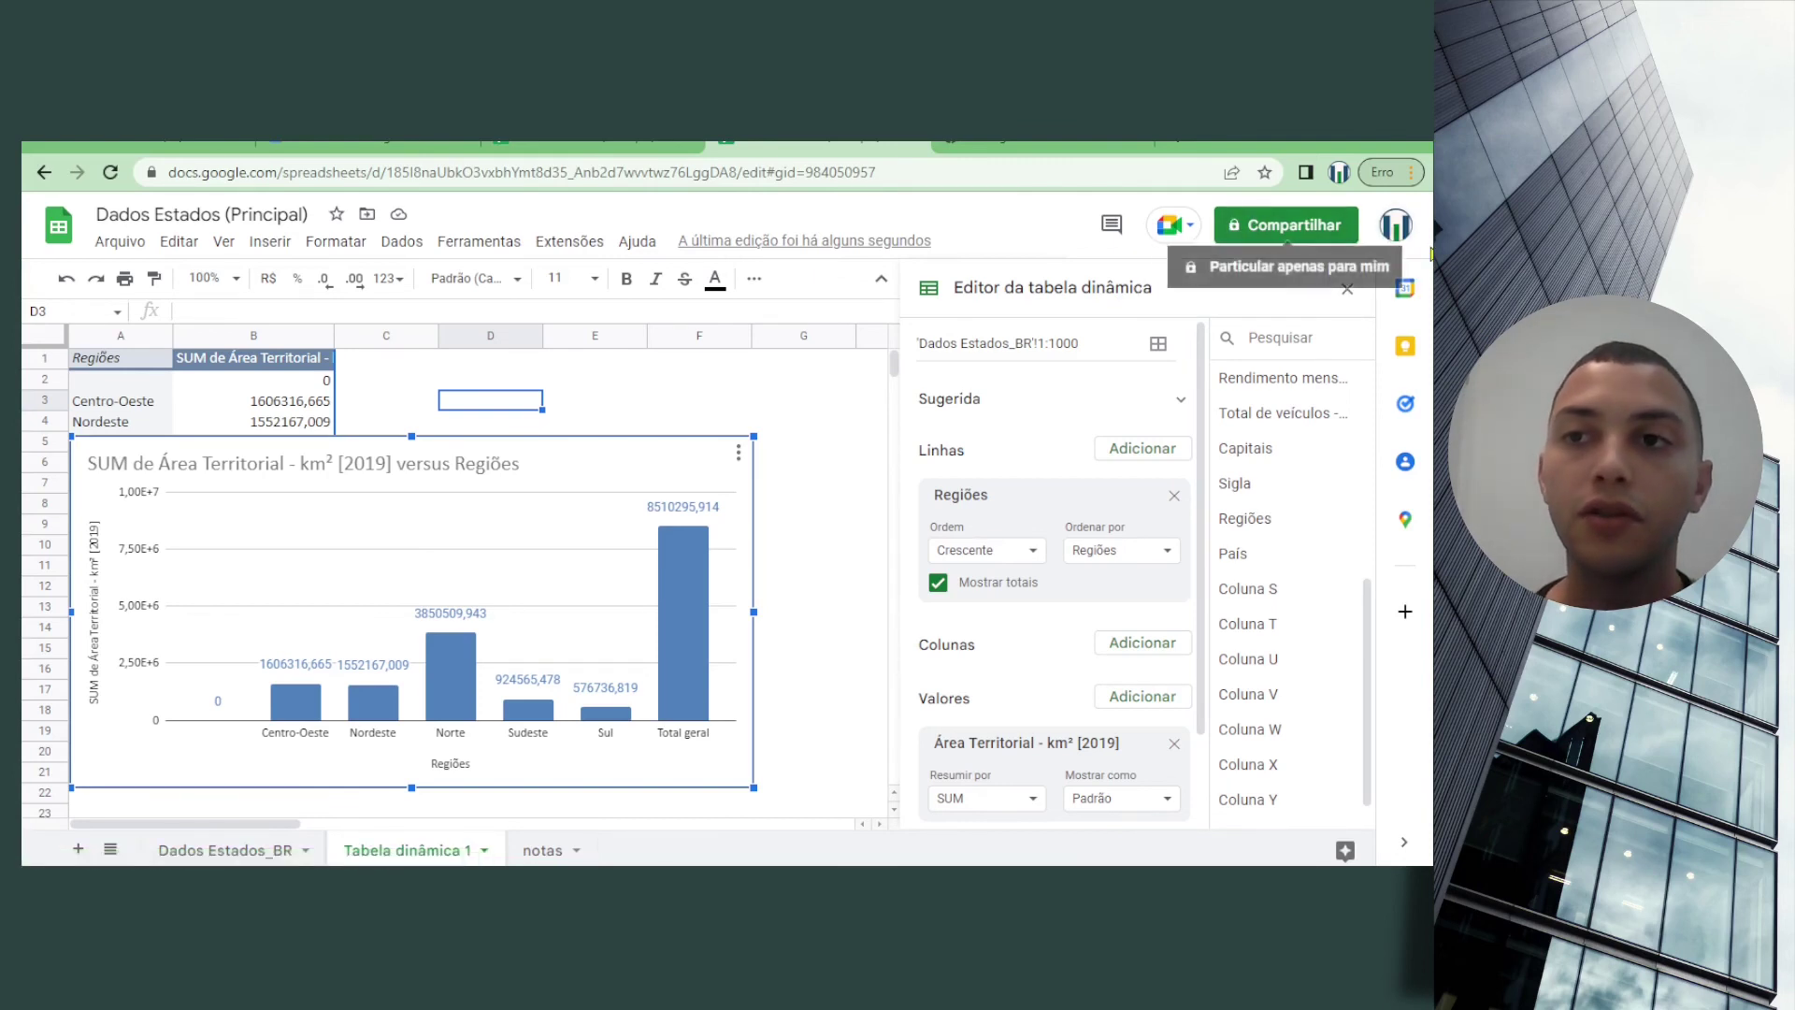
View the Google account details, browse the Google apps list in Google Drive, and return to the Dados Estados (Principal) spreadsheet.
left_click(1397, 227)
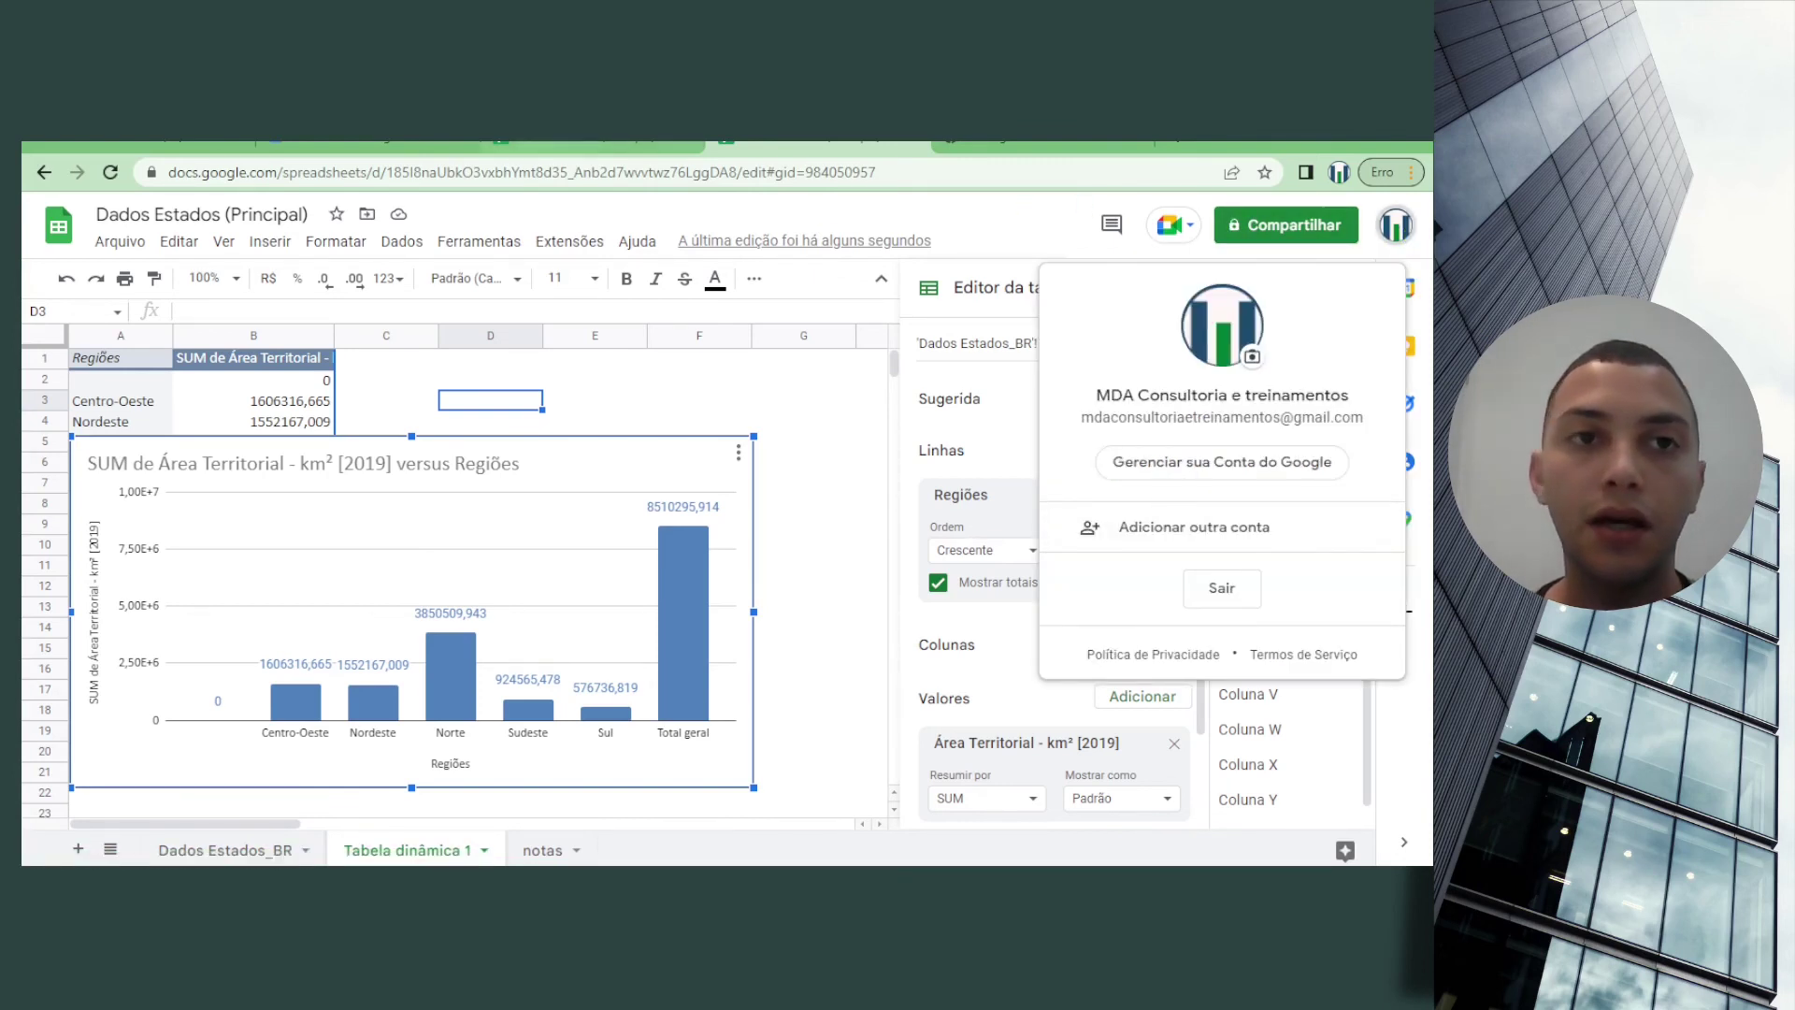
left_click(423, 148)
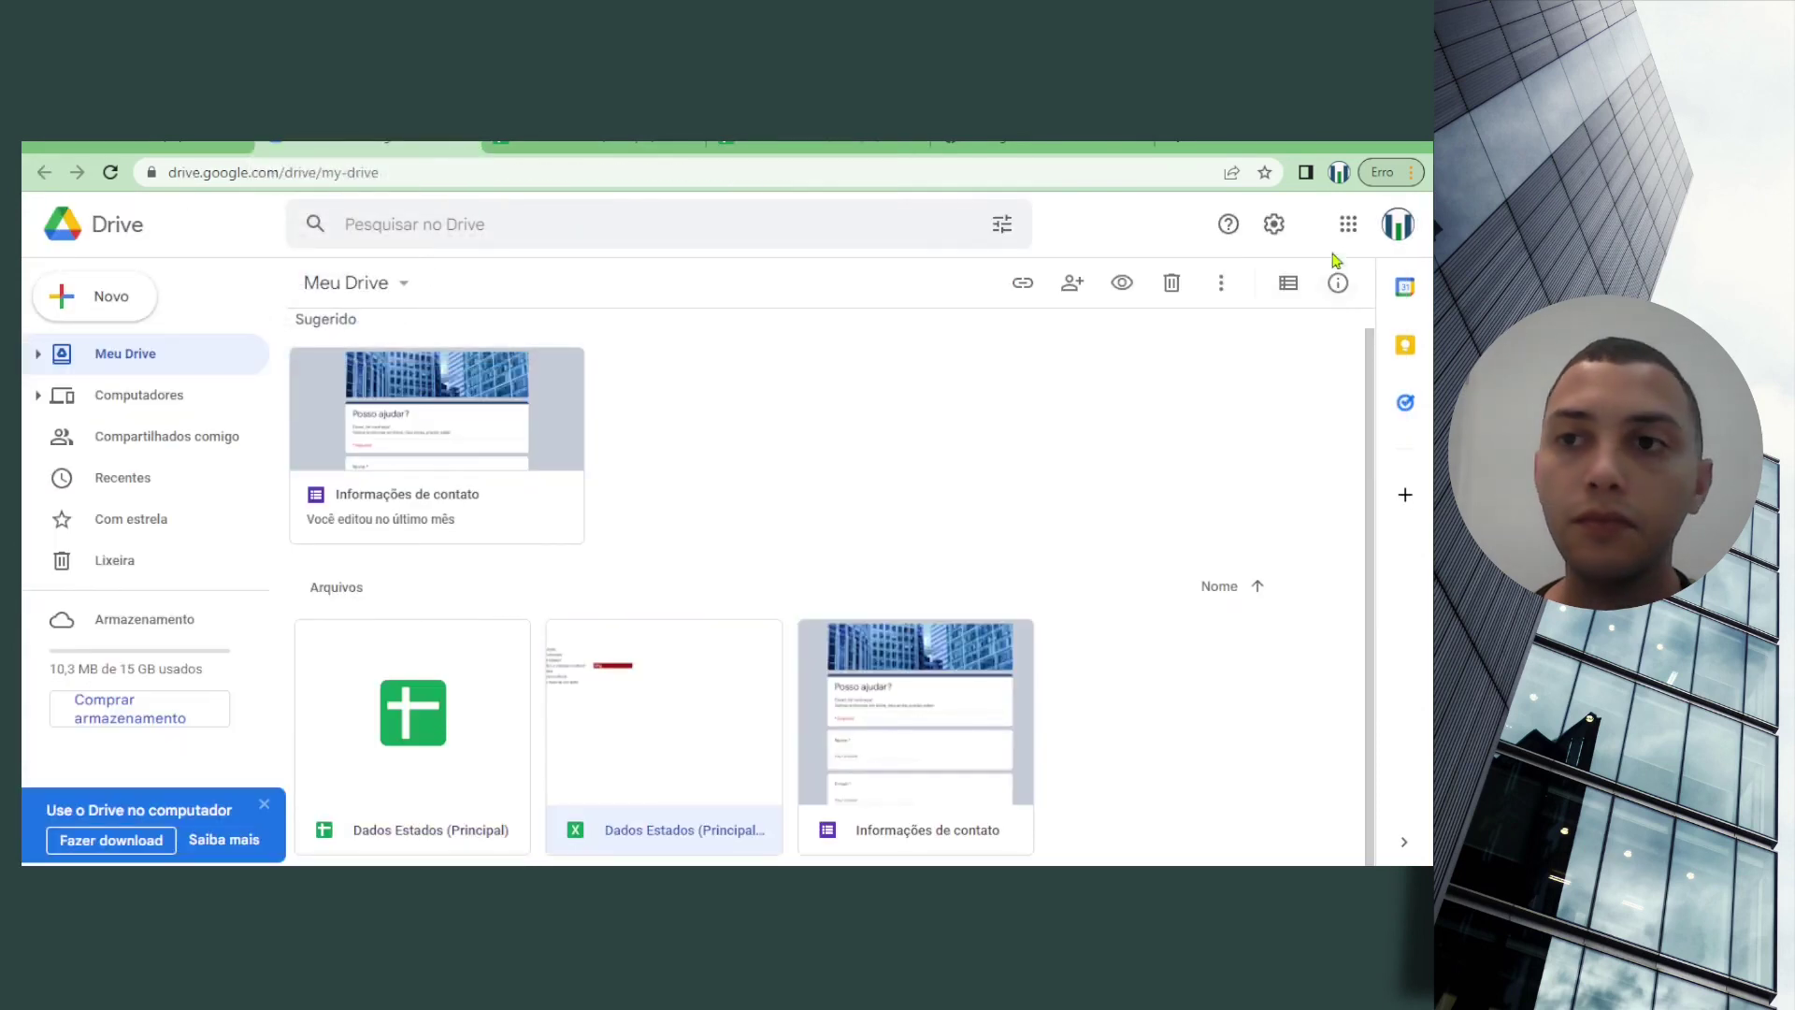
left_click(1348, 223)
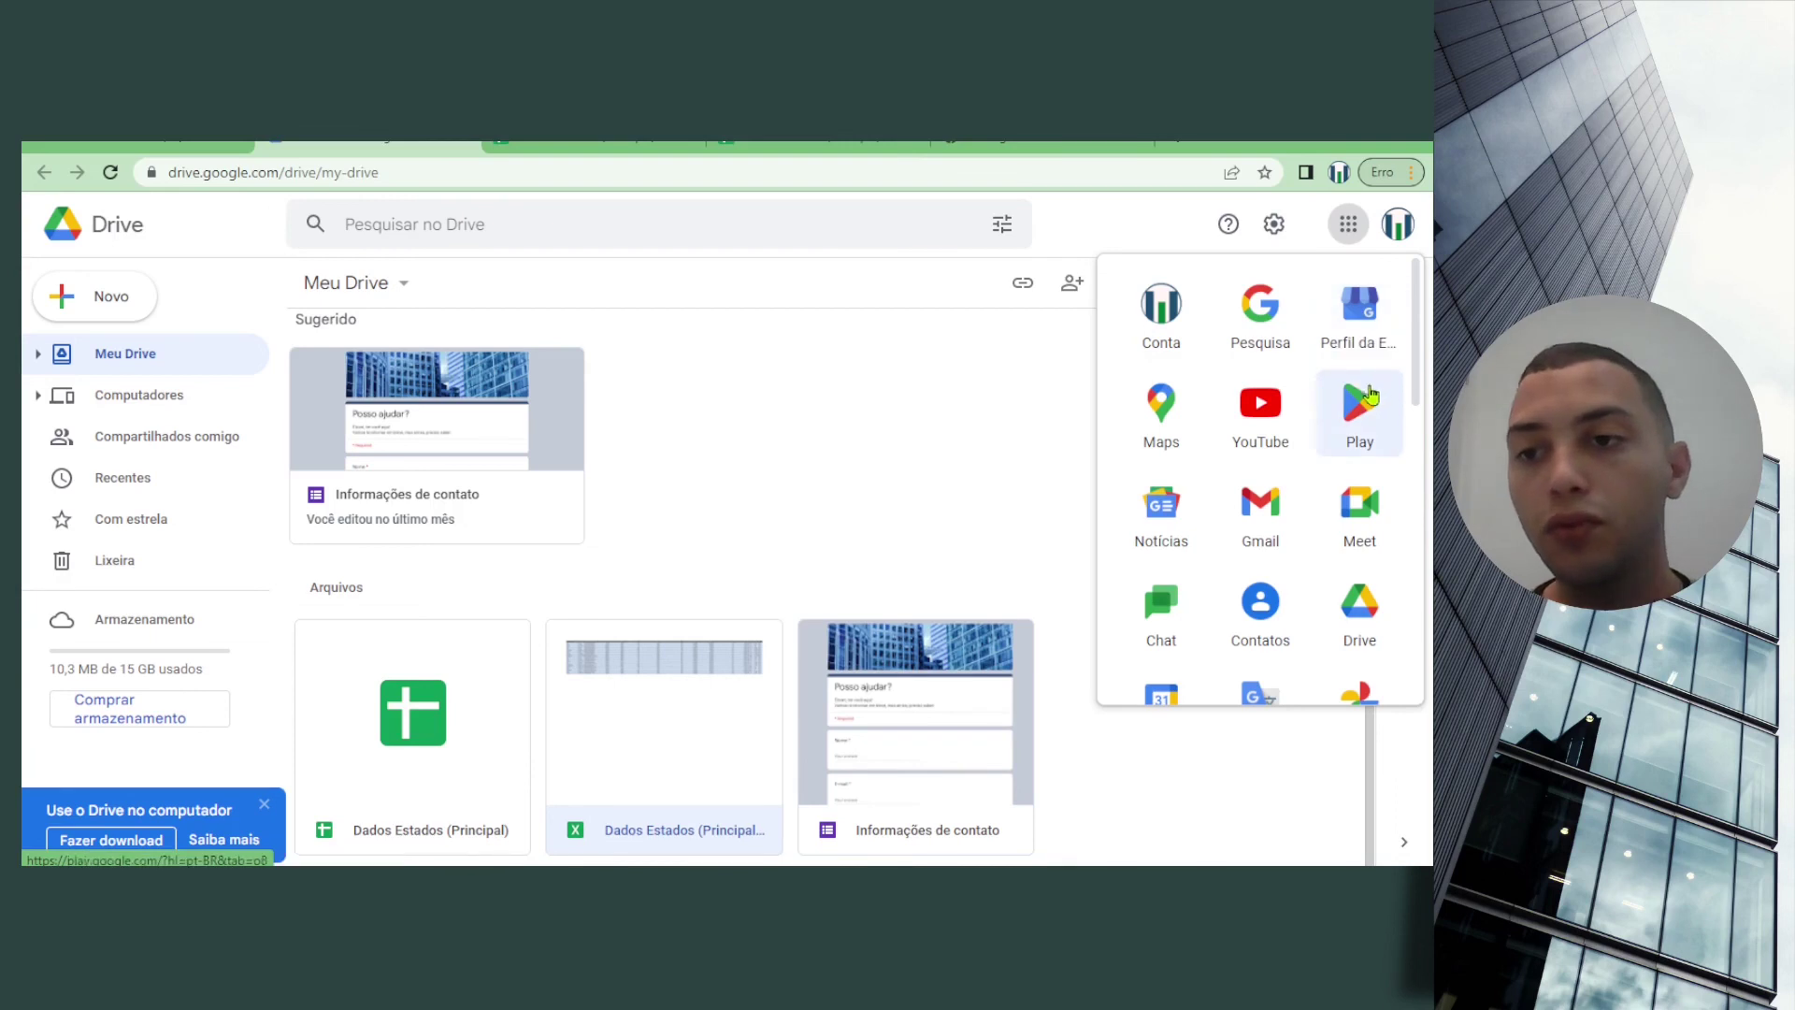
scroll(1370, 395, "down", 5)
scroll(1377, 491, "up", 2)
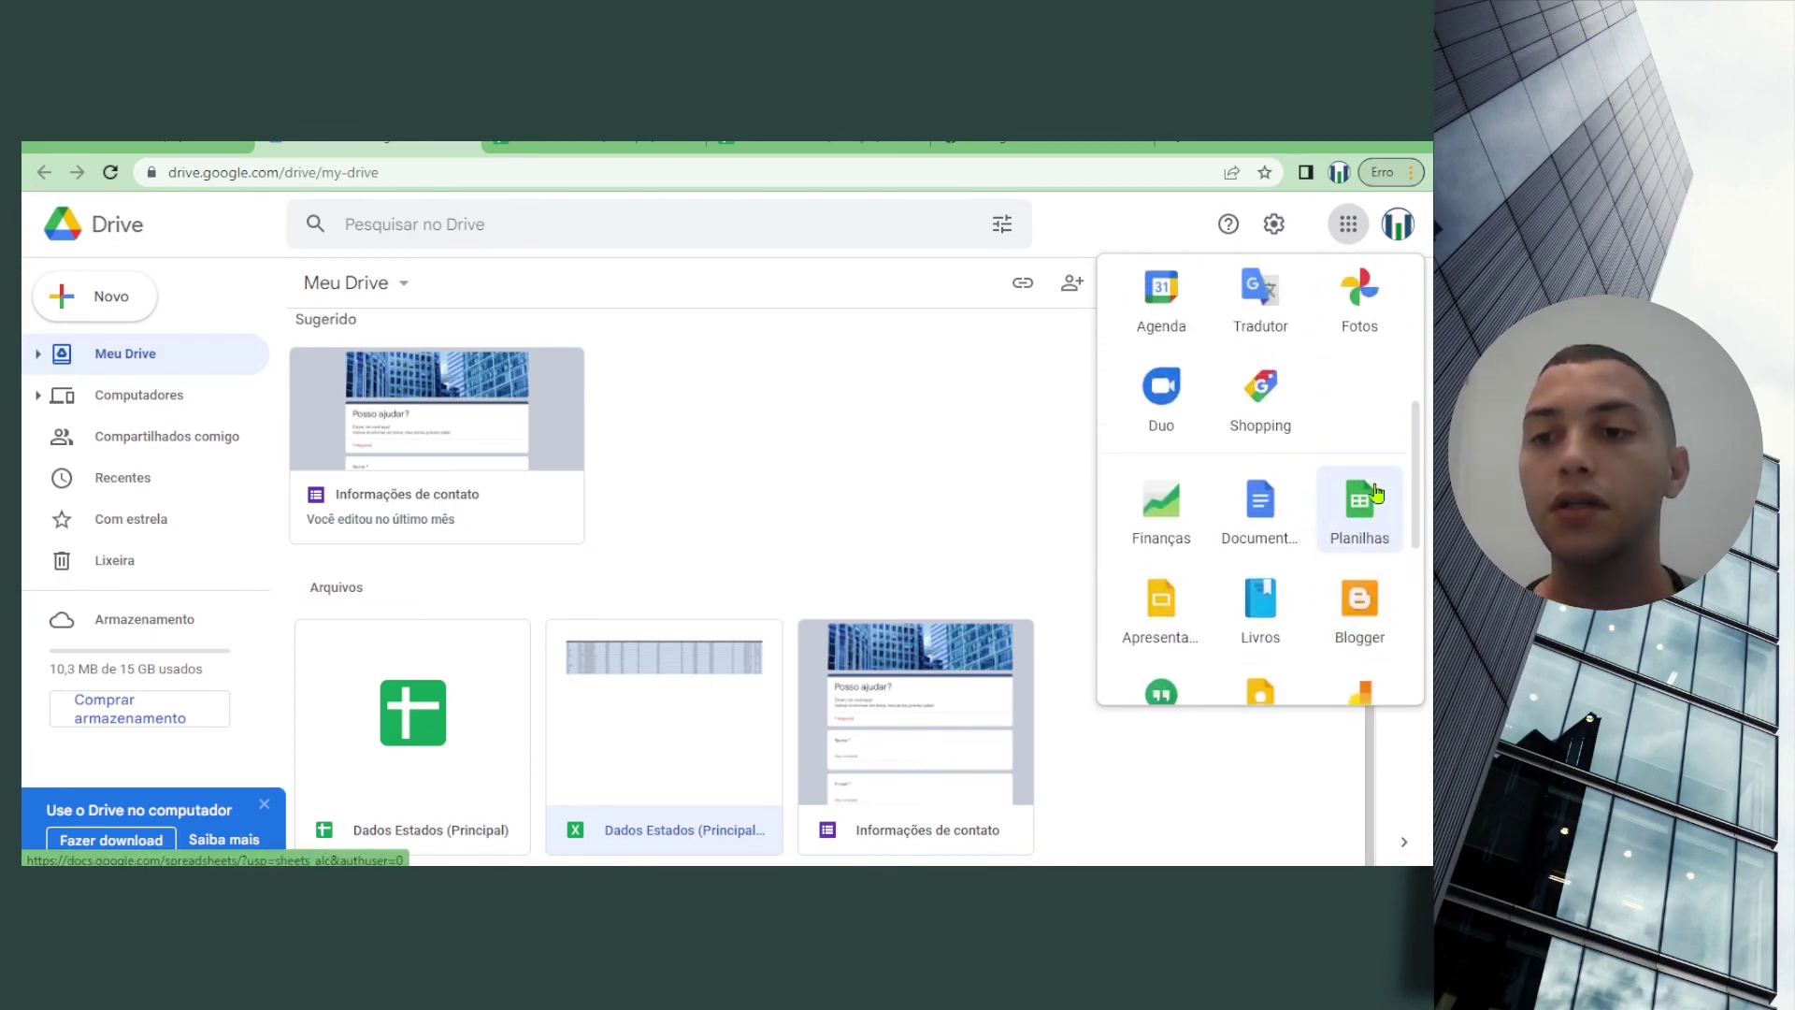
scroll(1375, 496, "up", 5)
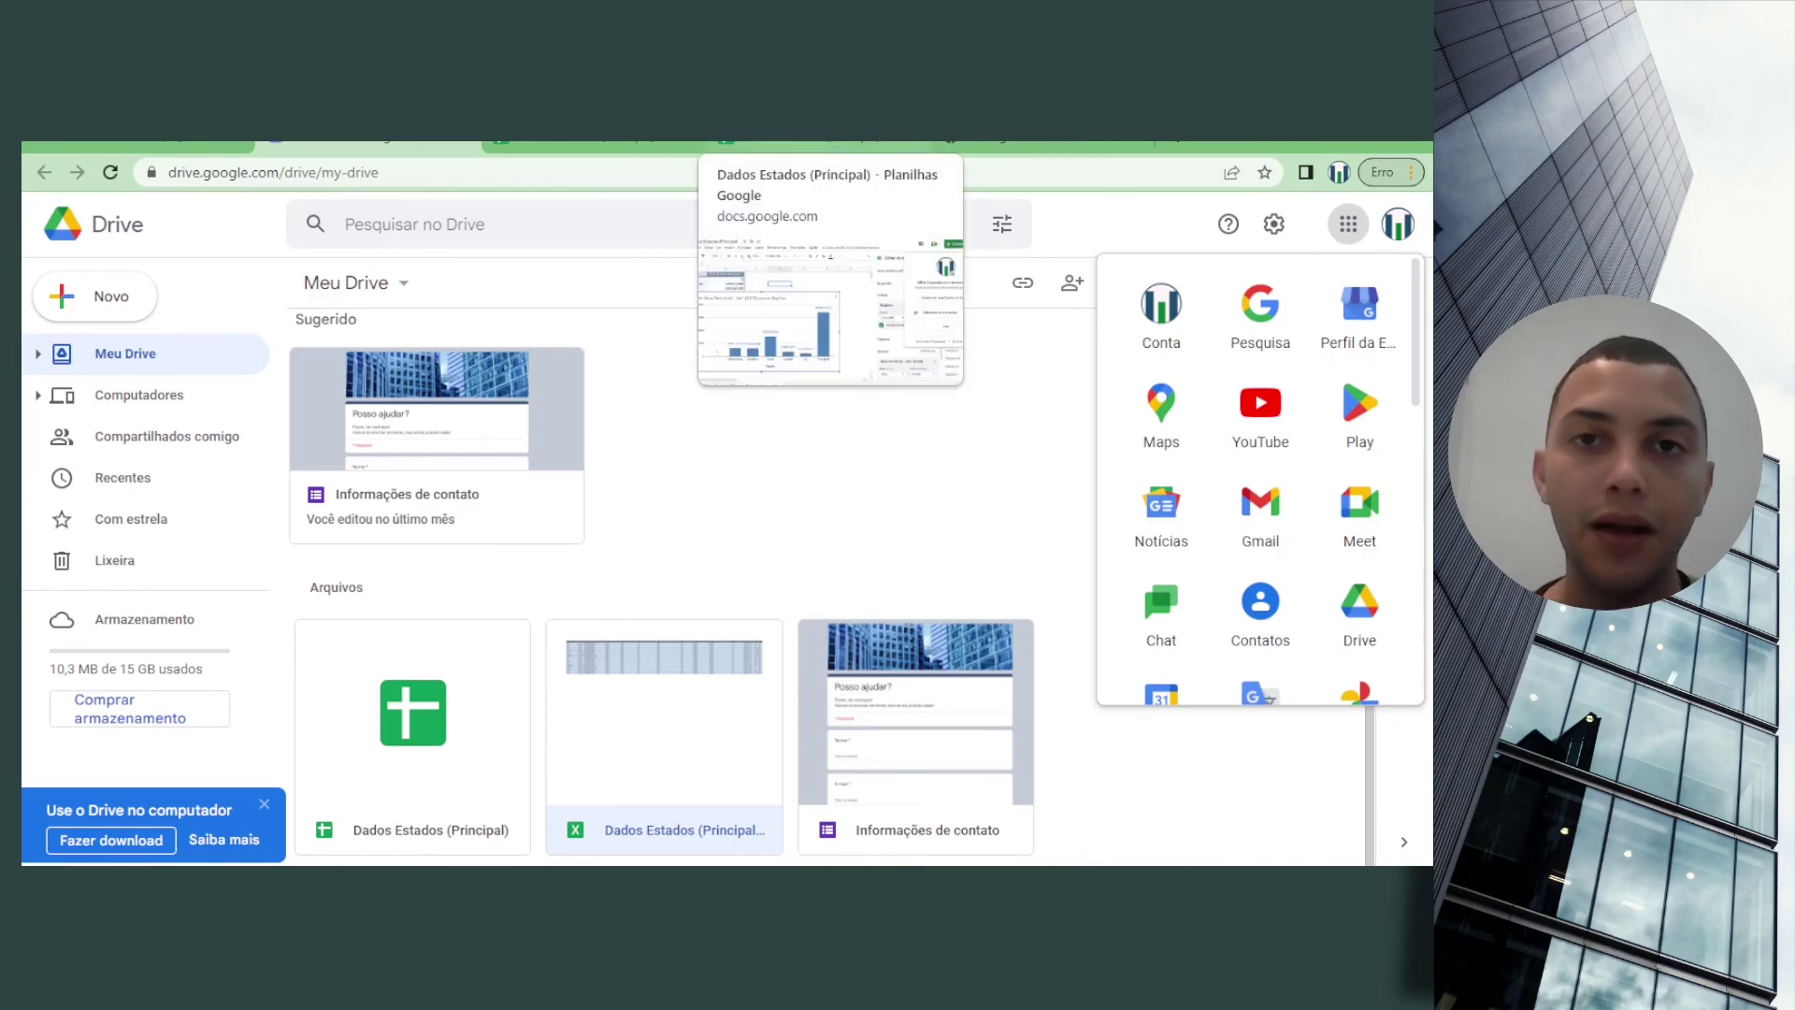
left_click(813, 142)
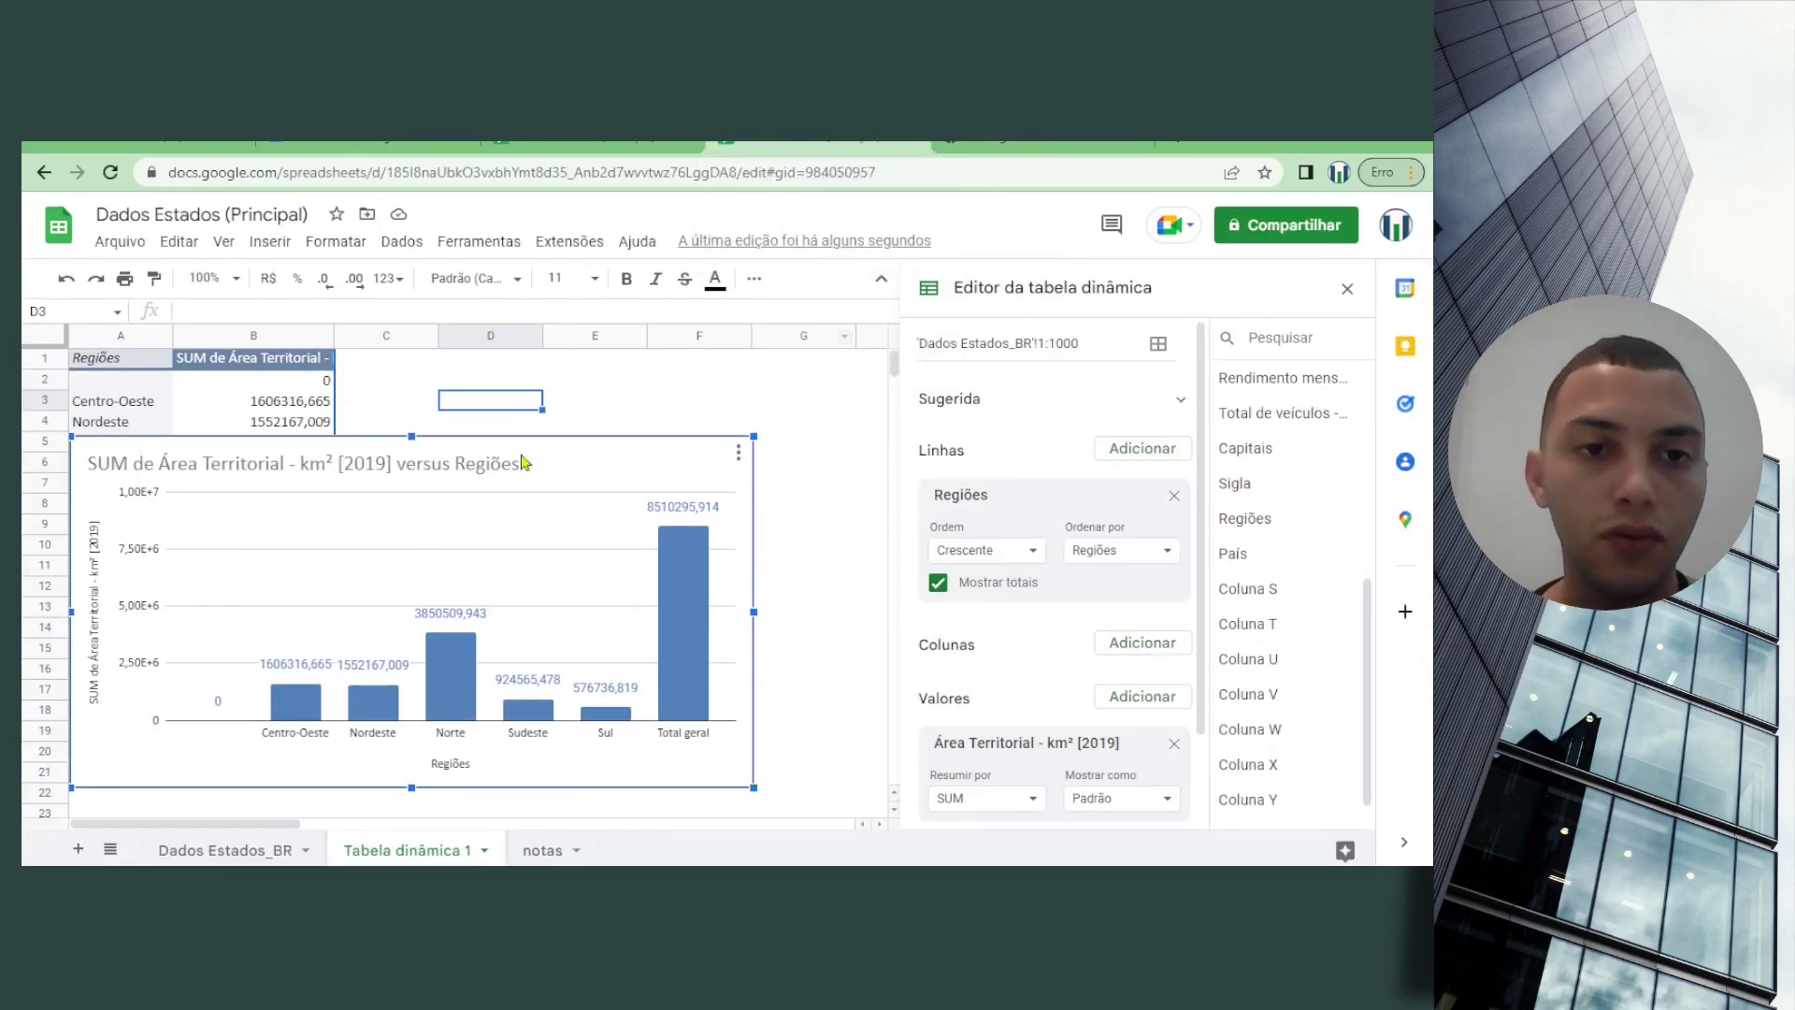